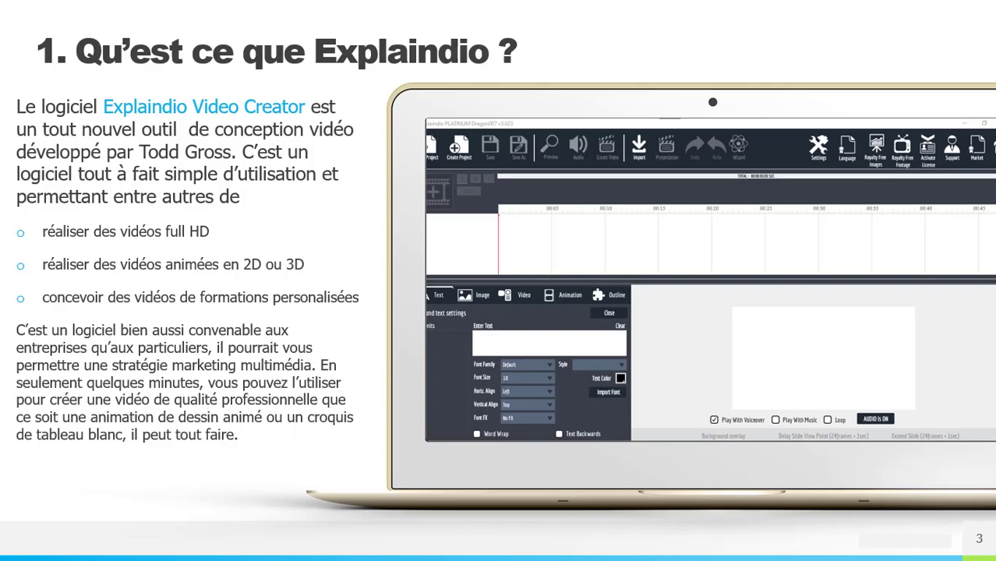
pyautogui.press('Right')
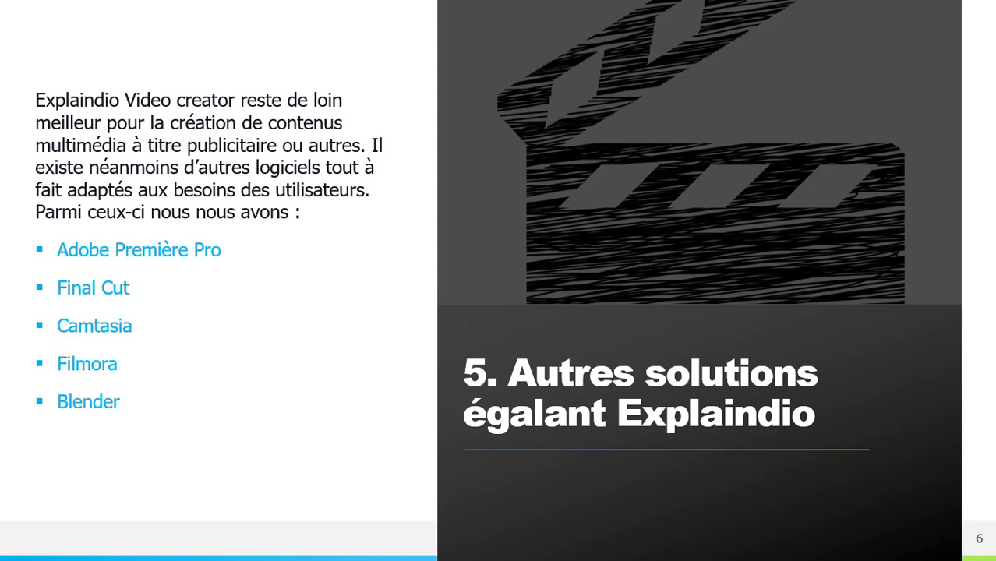
pyautogui.press('Right')
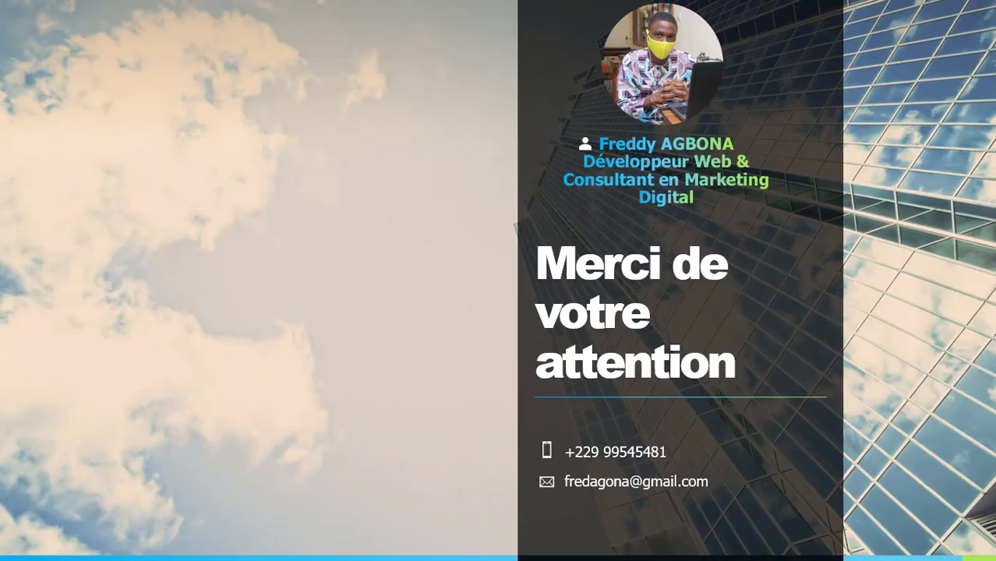
pyautogui.press('Left')
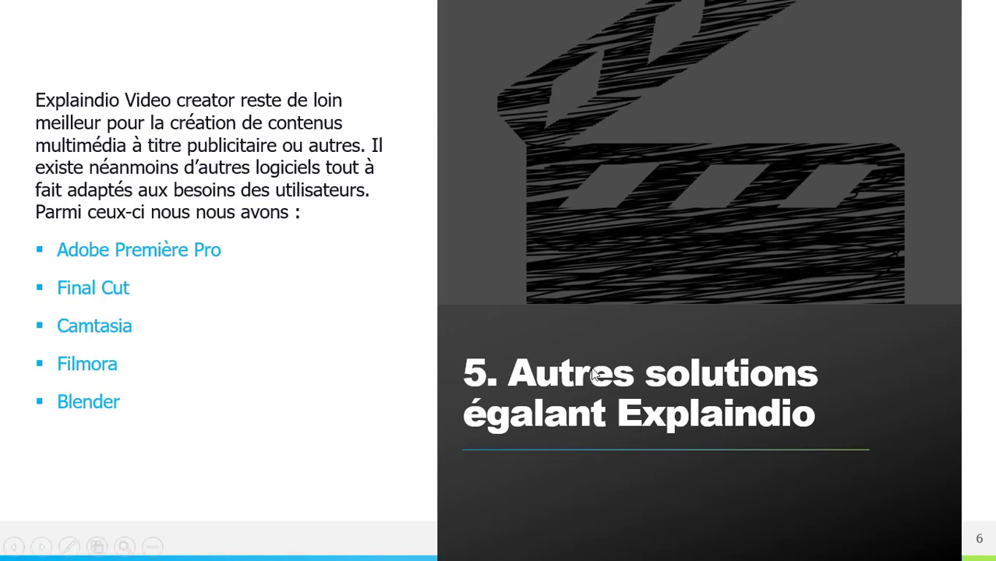
# - Switch to Explaindio and create a new project named "seancedeformation"
pyautogui.hotkey('alt', 'Tab')
pyautogui.hotkey('alt', 'Tab')
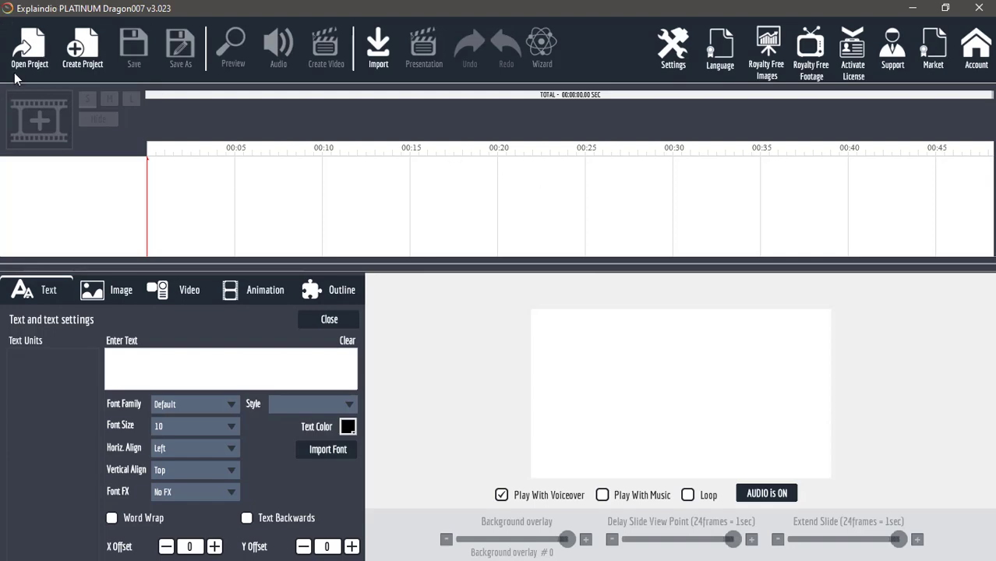
pyautogui.click(82, 46)
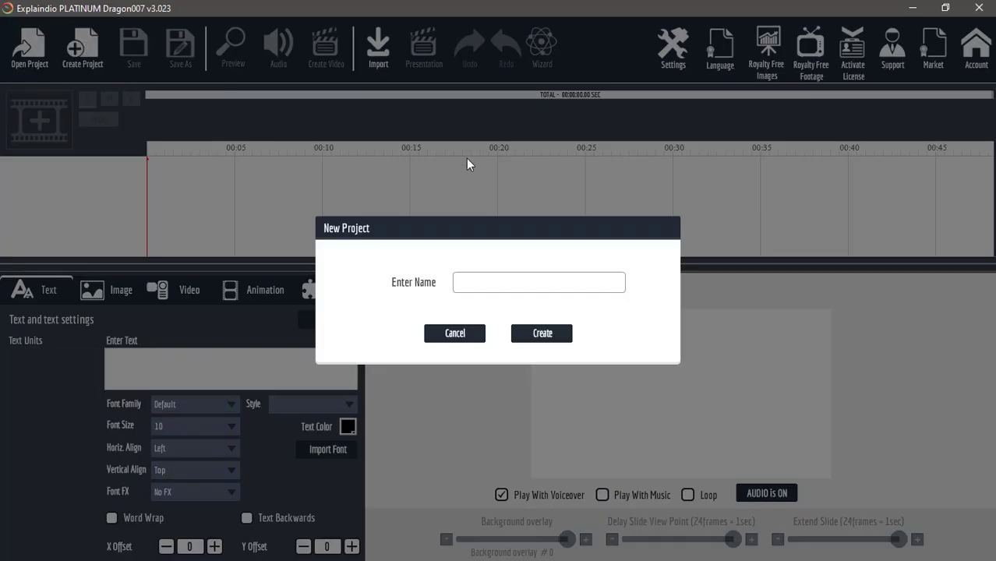
pyautogui.click(482, 283)
pyautogui.write('seancedeformation')
pyautogui.click(543, 336)
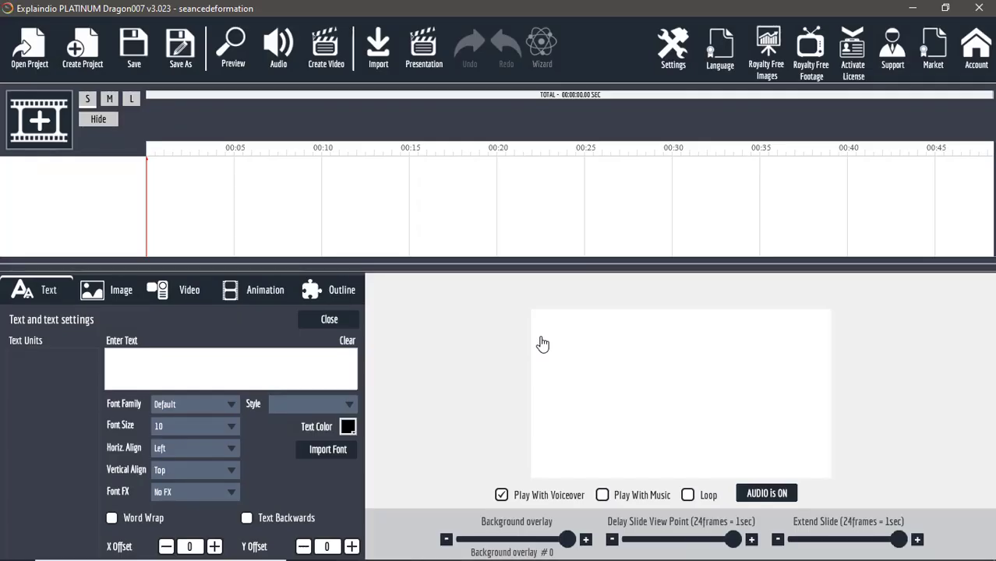
# - Add a newly created empty scene to the project
pyautogui.click(51, 128)
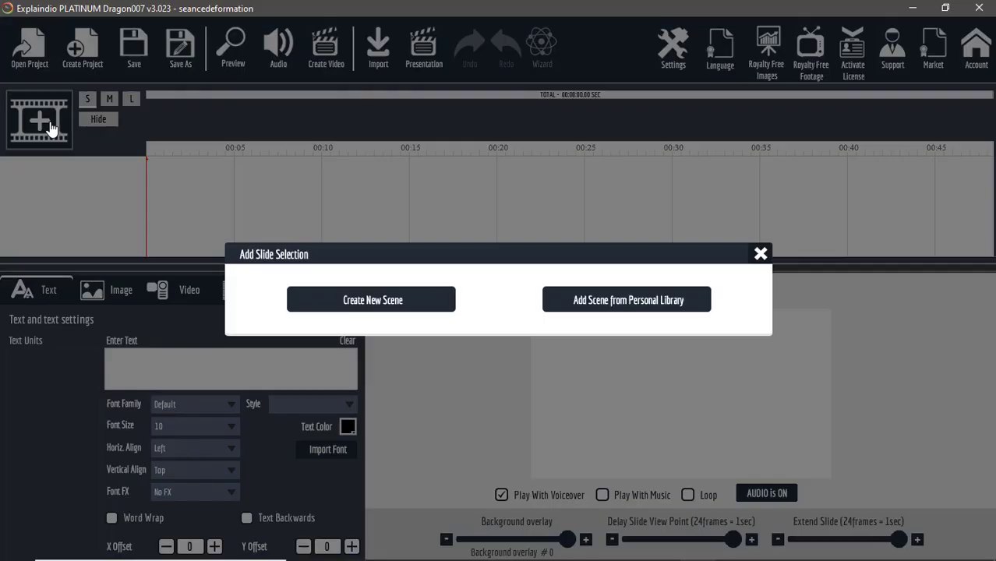
pyautogui.click(760, 253)
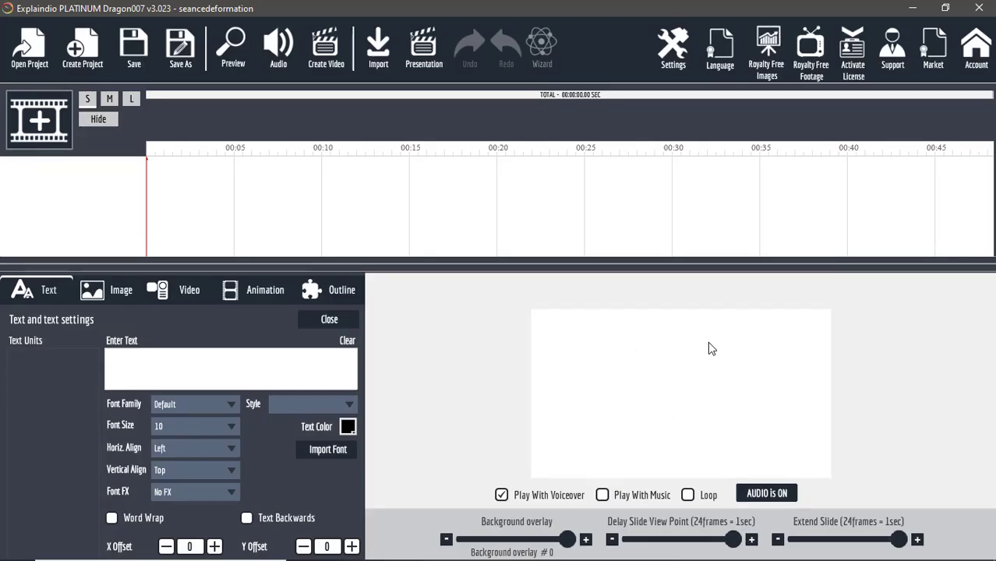
pyautogui.click(28, 131)
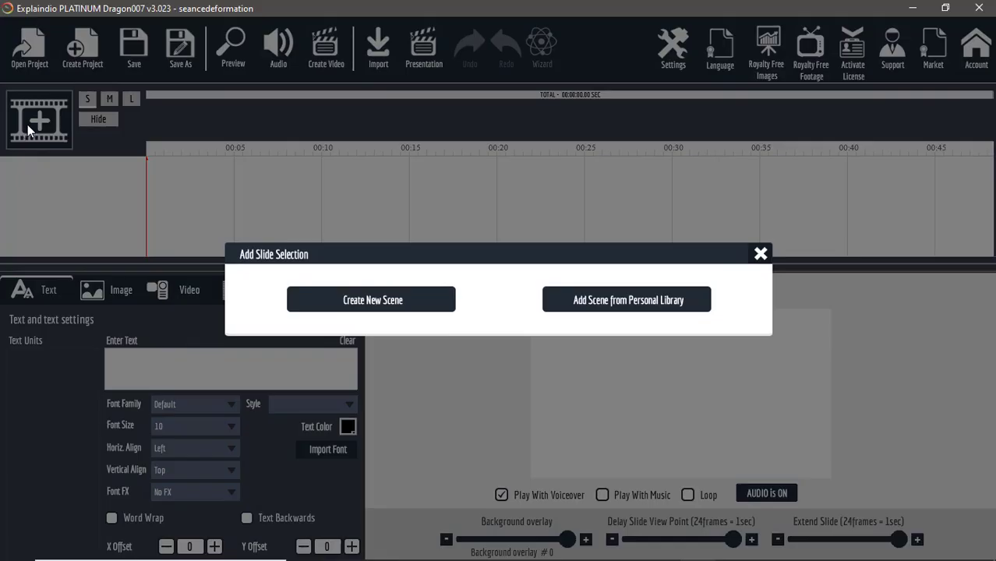
pyautogui.click(373, 302)
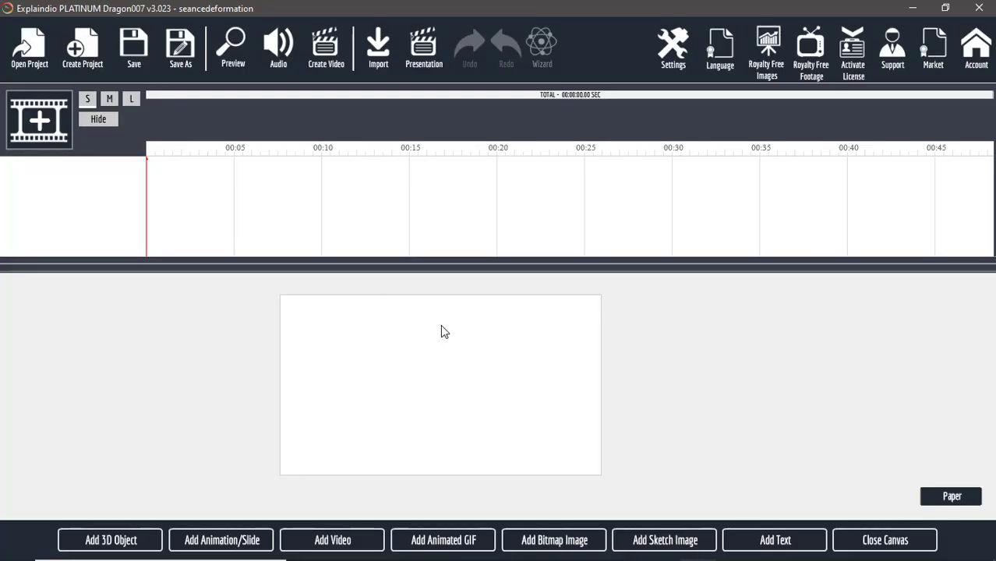
# - Examine the canvas options for adding 3D objects, animations or slides, and videos without importing anything
pyautogui.click(145, 540)
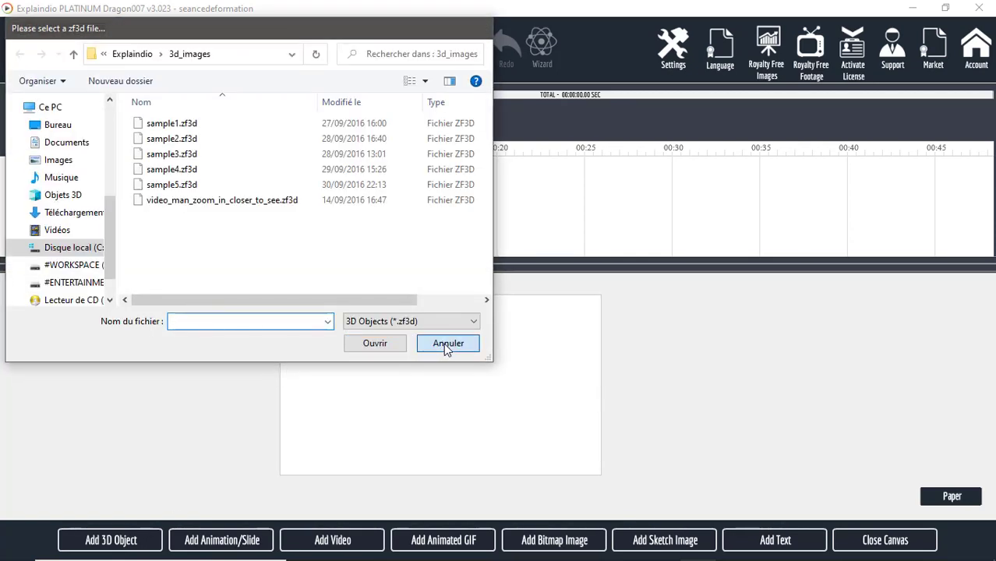
pyautogui.click(447, 343)
pyautogui.click(233, 540)
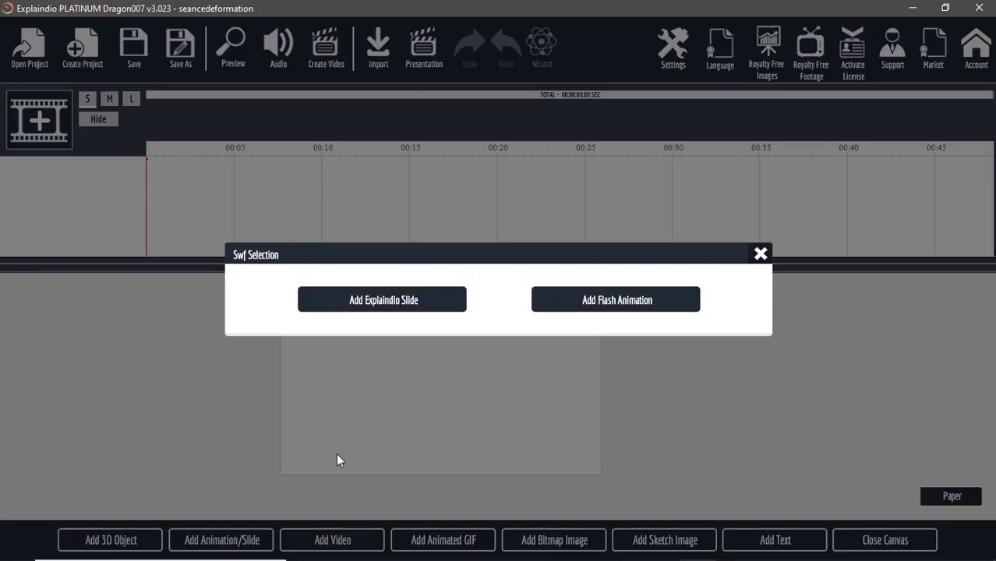
pyautogui.click(759, 256)
pyautogui.click(355, 542)
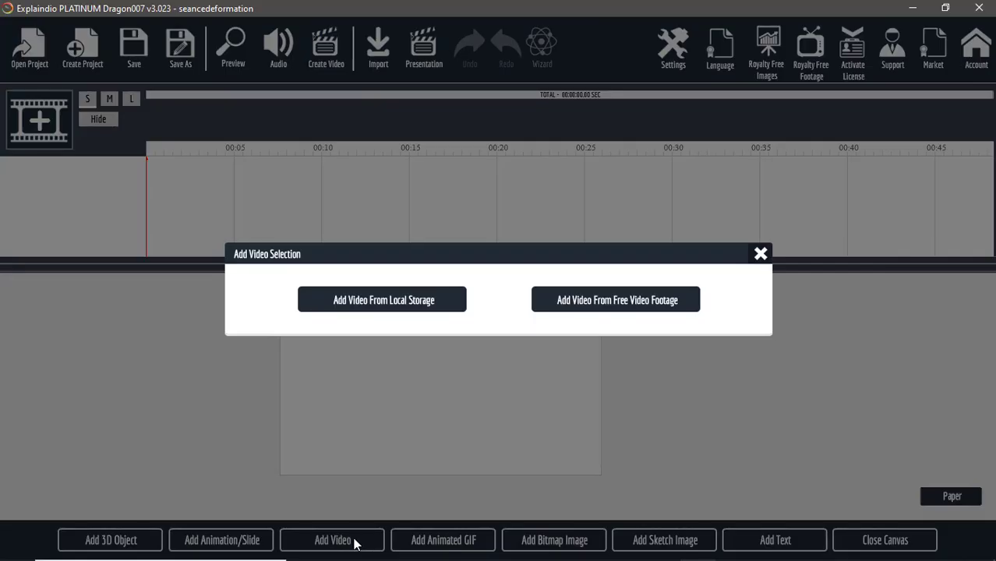
pyautogui.click(761, 254)
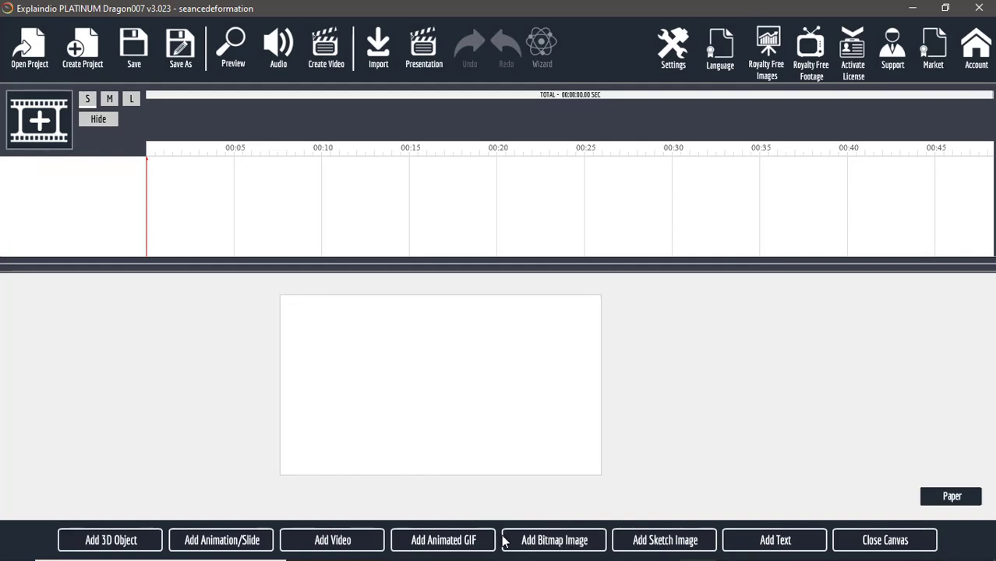
# - Add the Explaindio slide slide_01.vfs from the Character Businessman pack to the canvas, and close the canvas to preview it
pyautogui.click(244, 547)
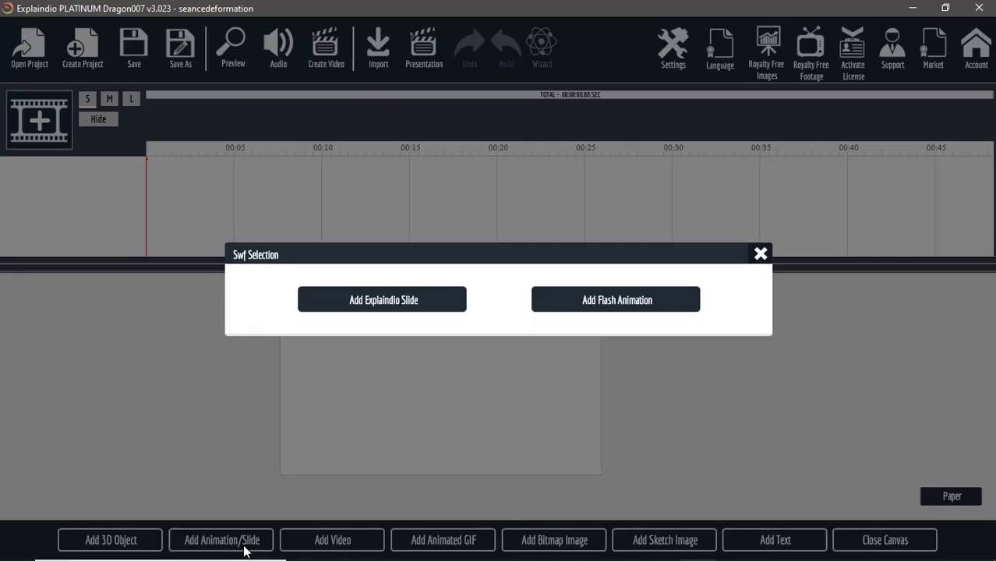
pyautogui.click(428, 306)
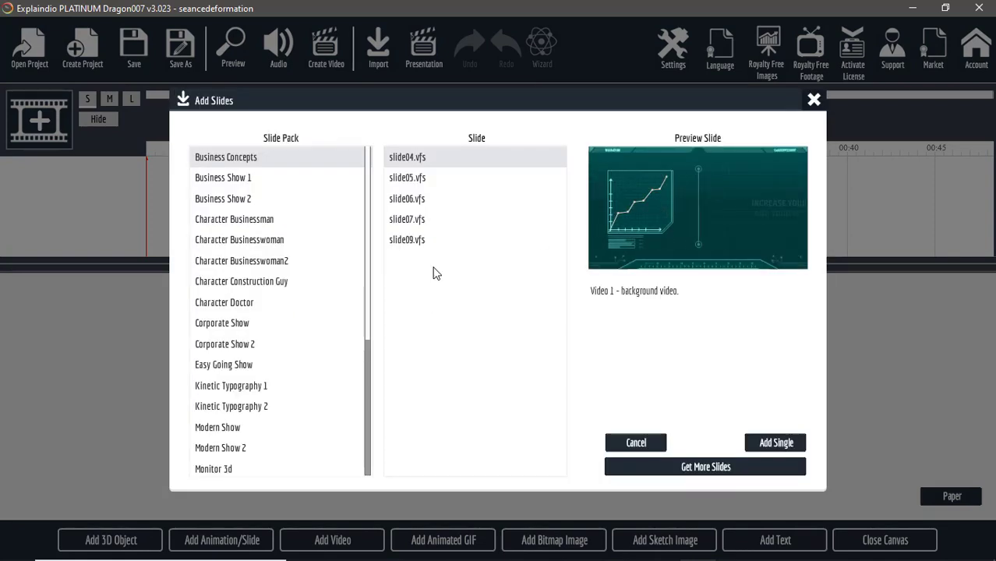
pyautogui.click(249, 180)
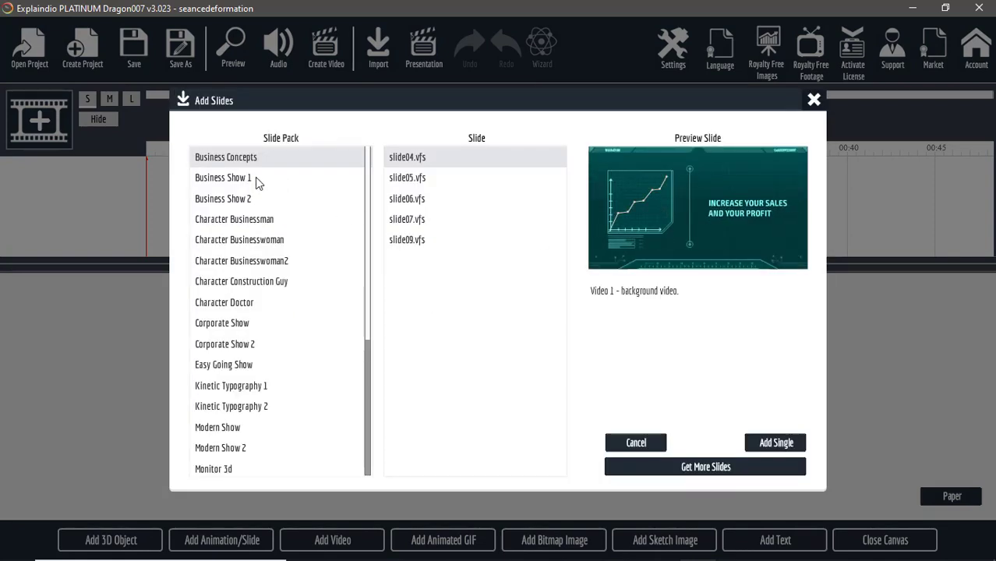
pyautogui.click(261, 225)
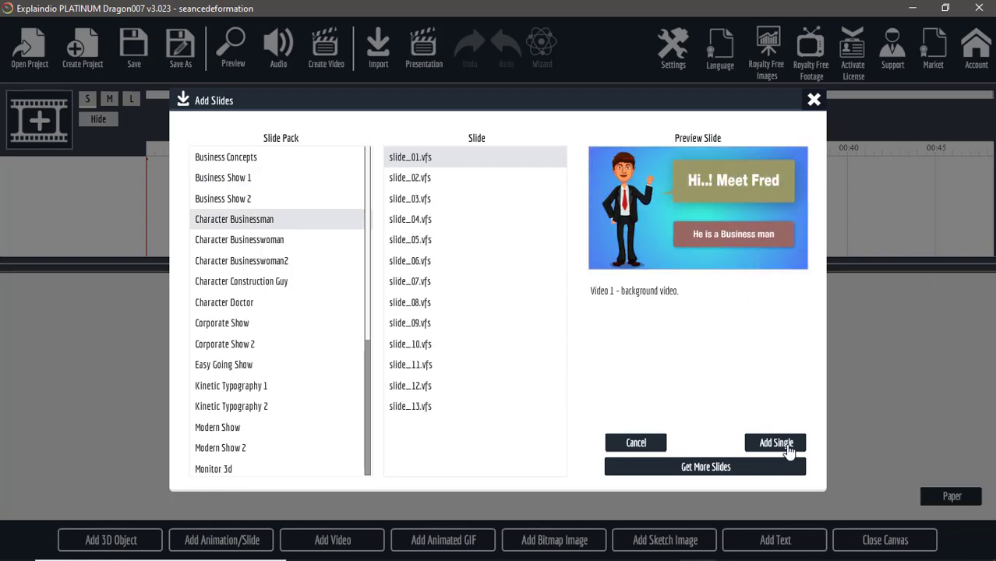
pyautogui.click(756, 450)
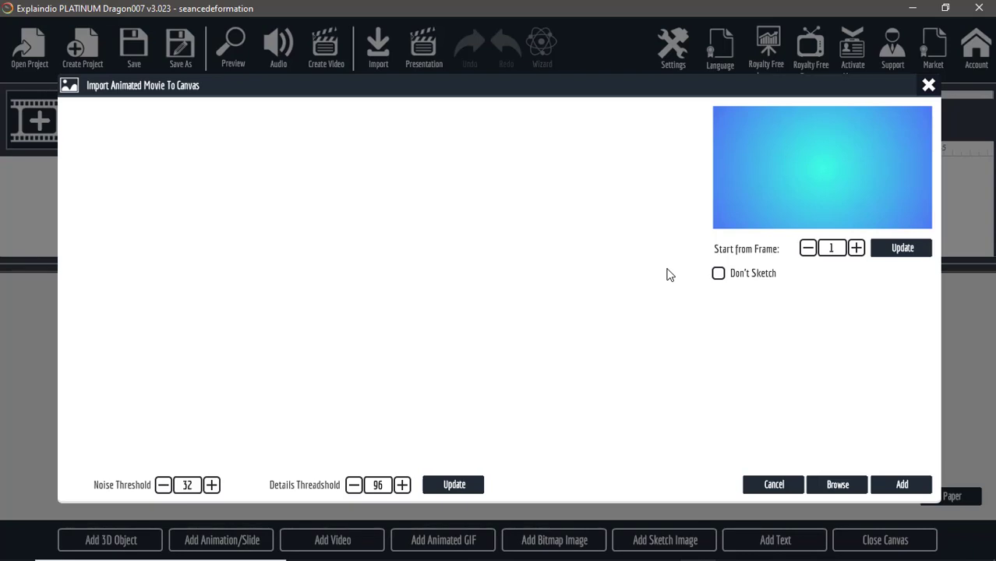
pyautogui.click(719, 275)
pyautogui.click(720, 274)
pyautogui.click(901, 485)
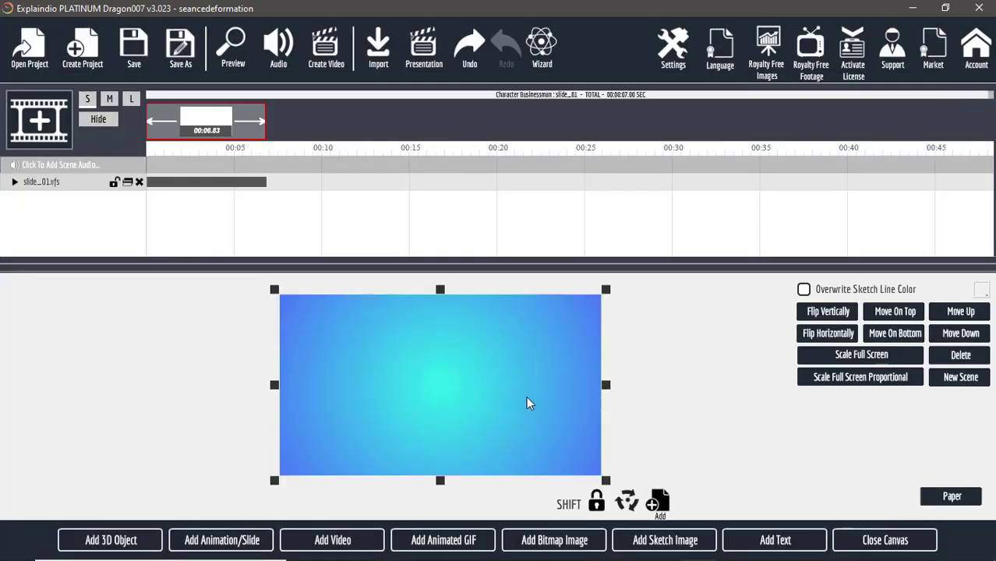
pyautogui.click(897, 545)
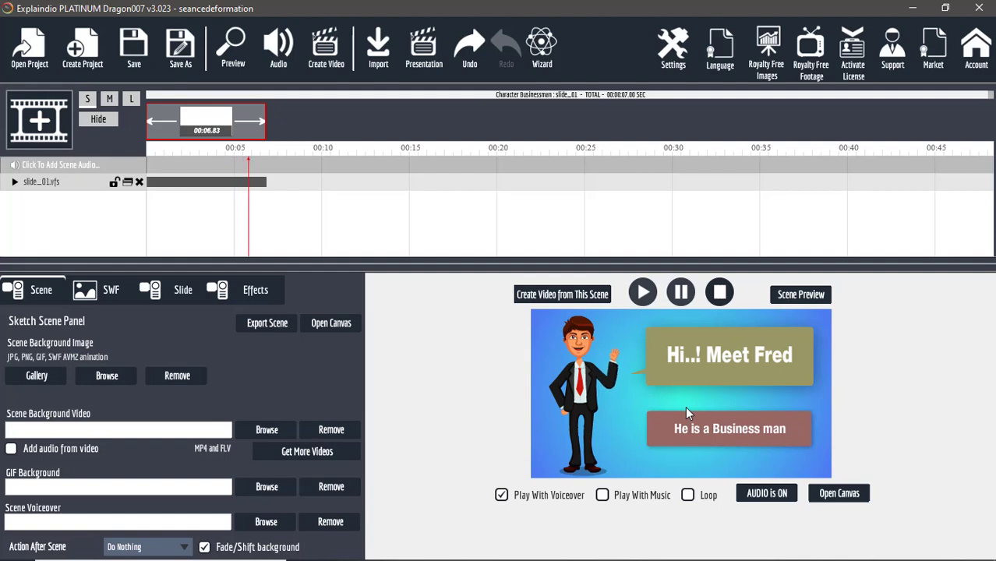
# - Start a new scene on the canvas and choose slide_01.vfs from the Character Businessman slide pack for import
pyautogui.click(839, 494)
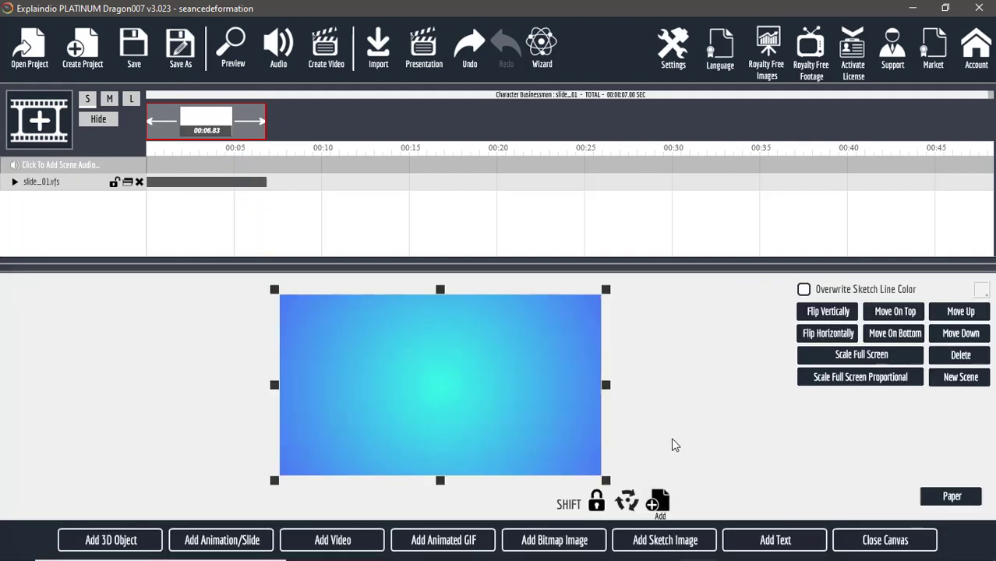
pyautogui.click(960, 374)
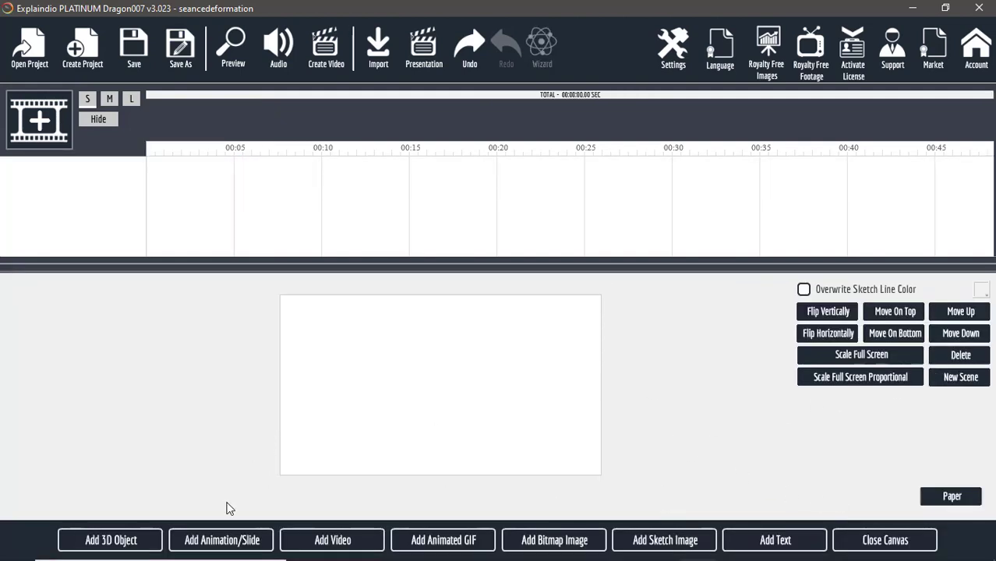
pyautogui.click(237, 543)
pyautogui.click(380, 303)
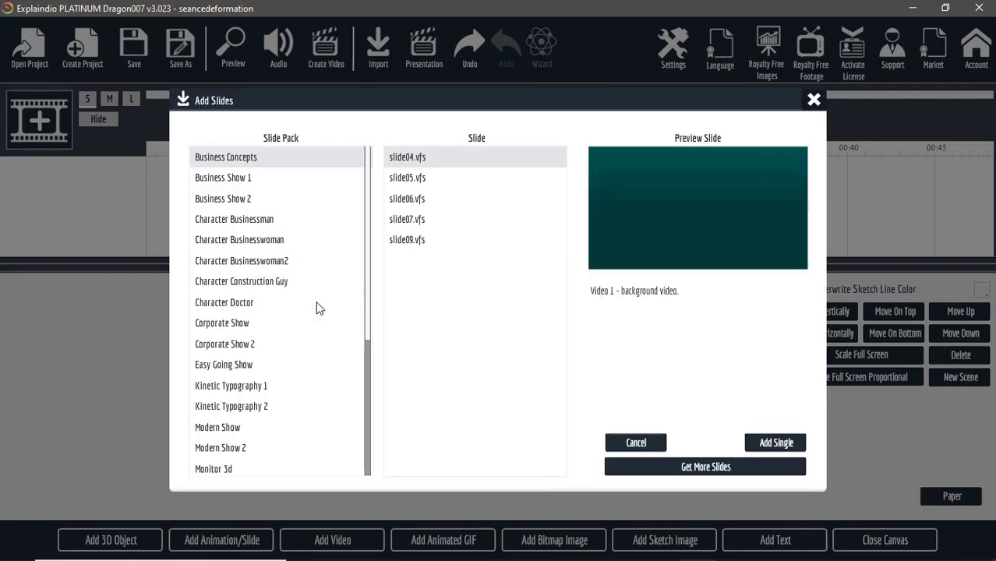
pyautogui.click(253, 225)
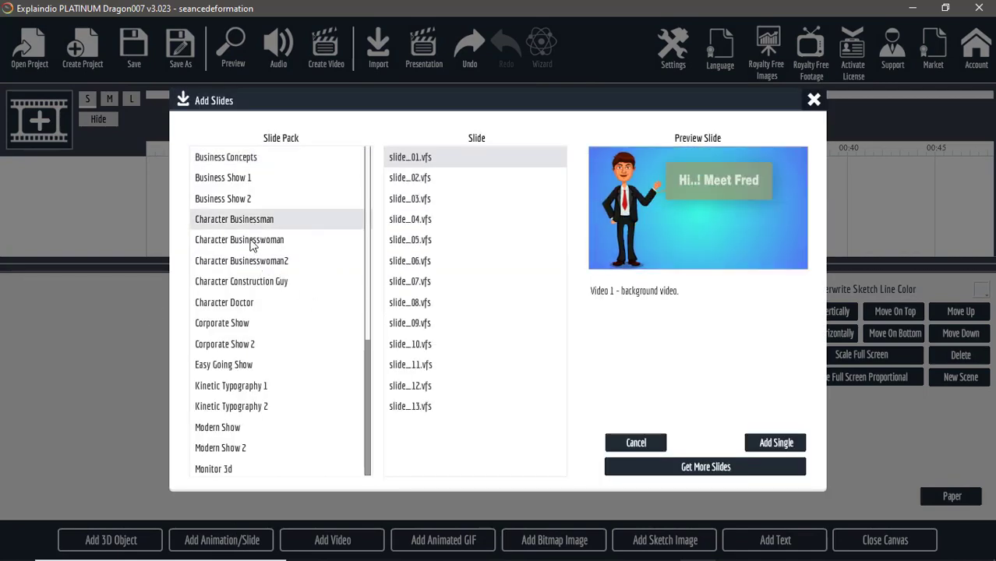
pyautogui.click(250, 240)
pyautogui.click(306, 226)
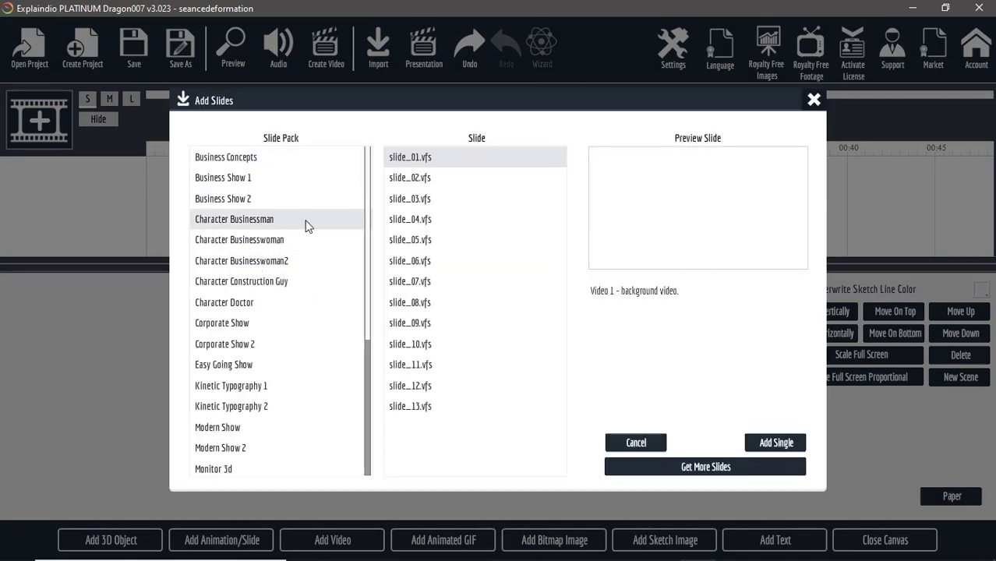
pyautogui.click(766, 442)
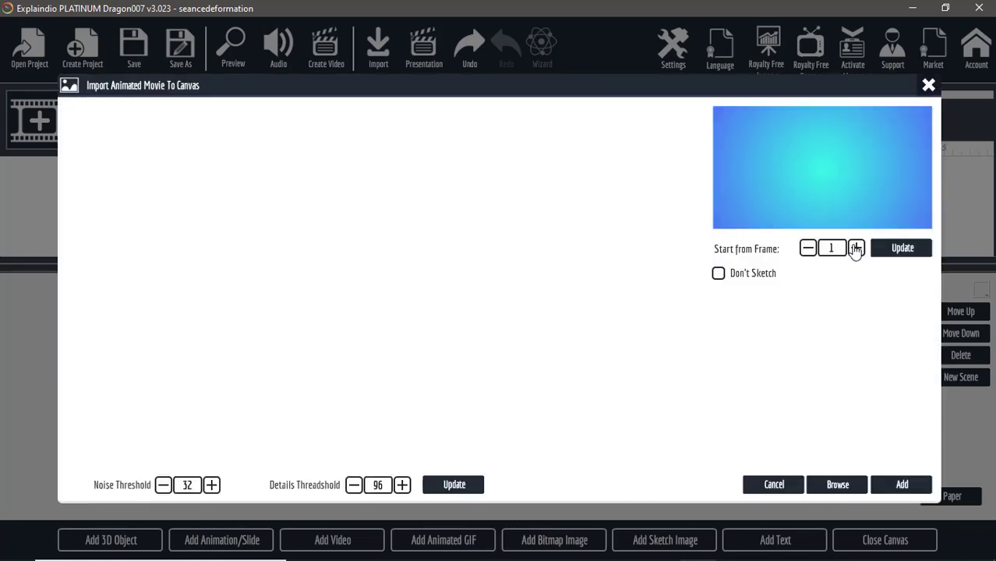
# - Try starting the imported slide from frame 5, and return its start frame to 1
pyautogui.click(856, 248)
pyautogui.click(856, 248)
pyautogui.click(856, 248)
pyautogui.click(855, 248)
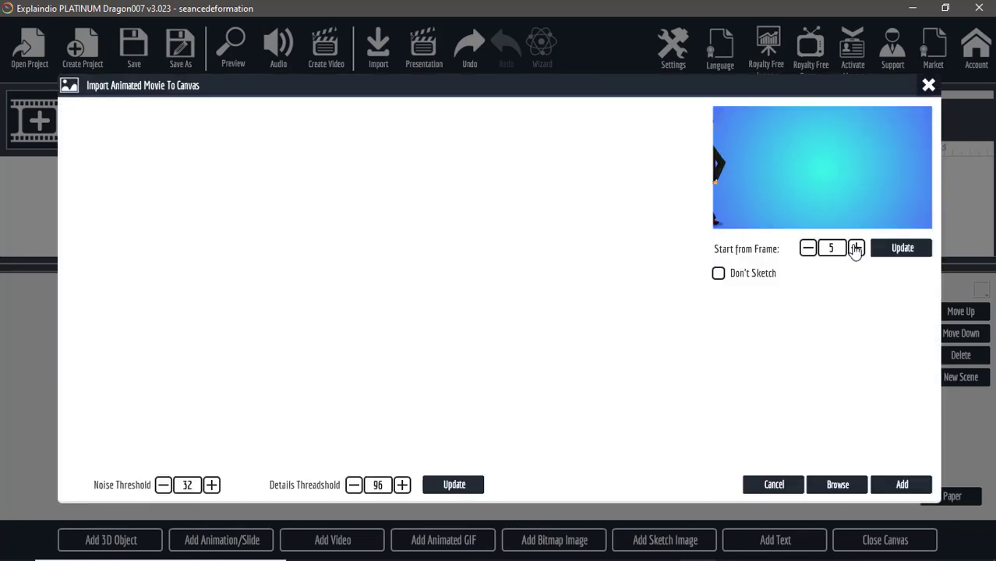
pyautogui.click(808, 249)
pyautogui.click(808, 249)
pyautogui.click(807, 249)
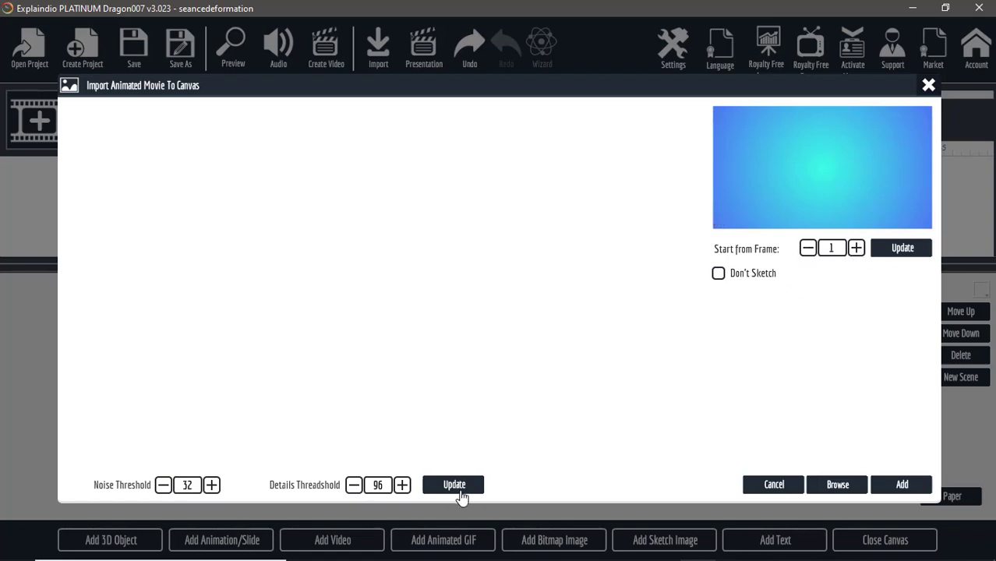
# - Add the slide with a raised details threshold and Don't Sketch enabled, and play back the scene outside the canvas
pyautogui.click(403, 485)
pyautogui.click(403, 485)
pyautogui.click(739, 277)
pyautogui.click(901, 486)
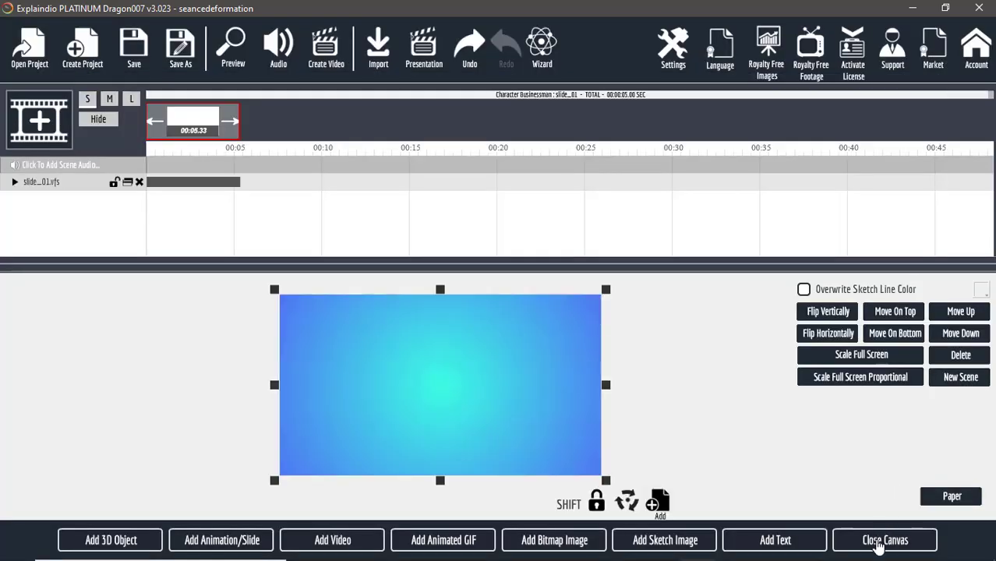
pyautogui.click(873, 540)
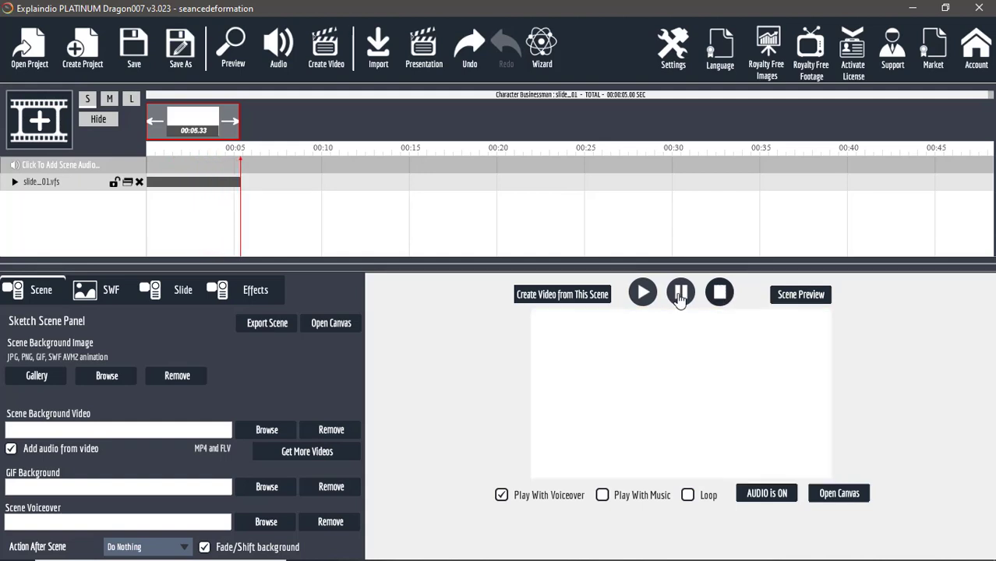
pyautogui.click(647, 290)
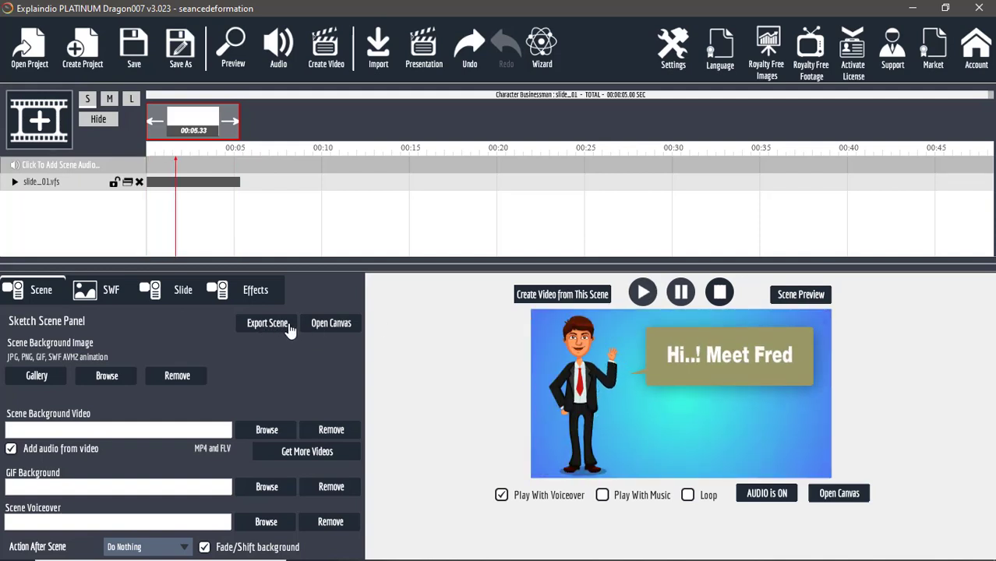
# - Open the slide's animation customization, showing the text settings of its first text area
pyautogui.click(93, 301)
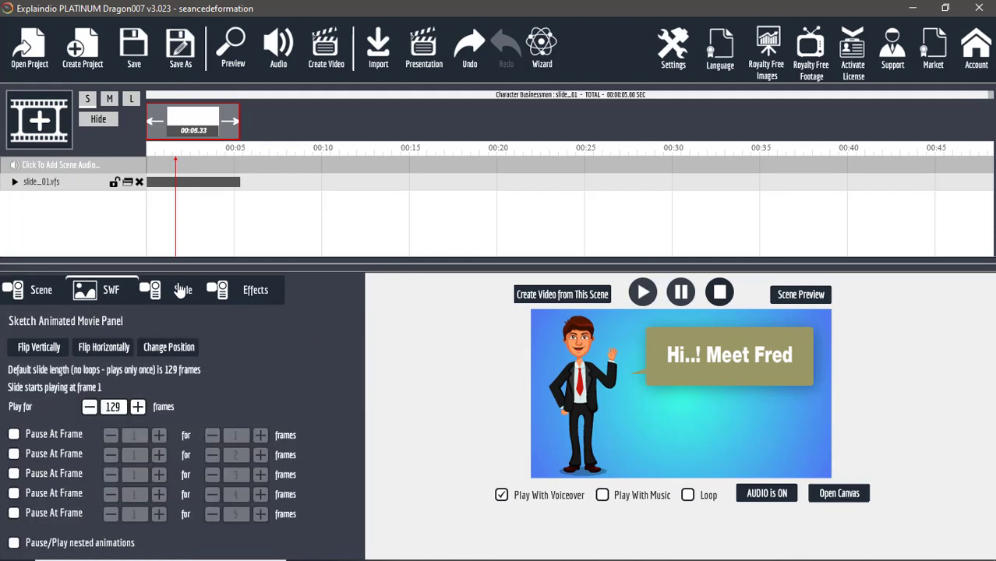
pyautogui.click(181, 290)
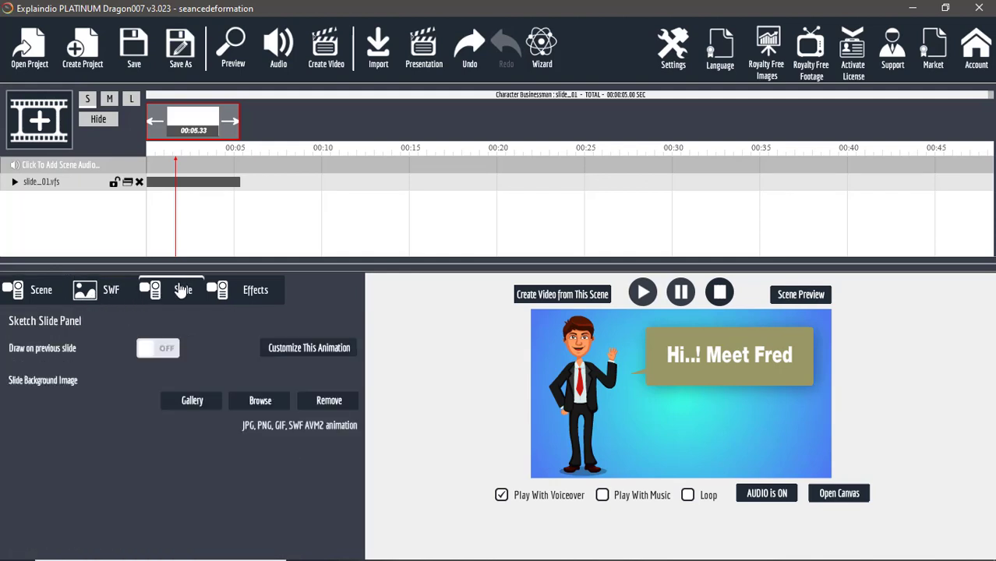
pyautogui.click(311, 348)
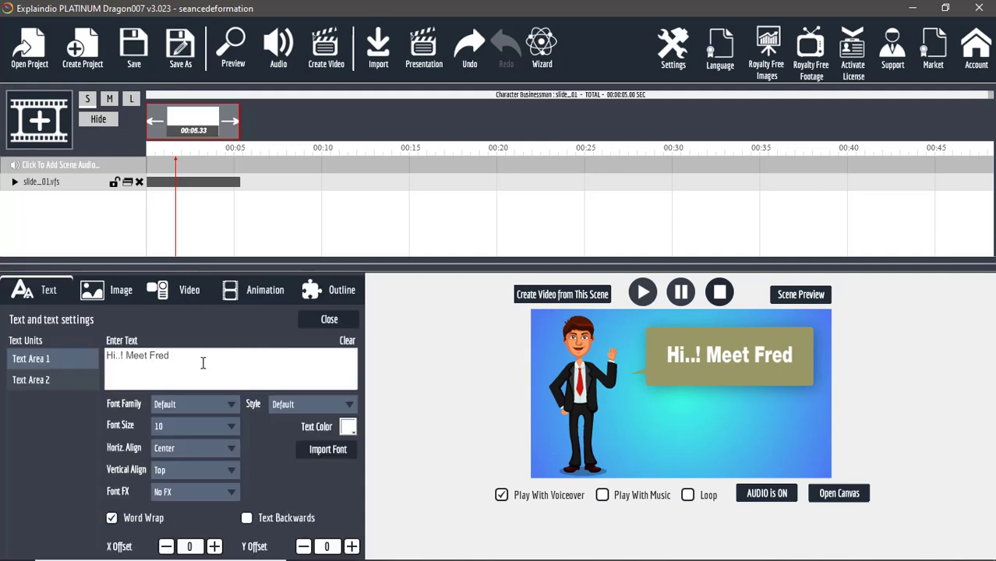
# - Replace the first text area's text with "Salut, moi c'est" followed by the character's first name
pyautogui.click(38, 365)
pyautogui.write('Sal')
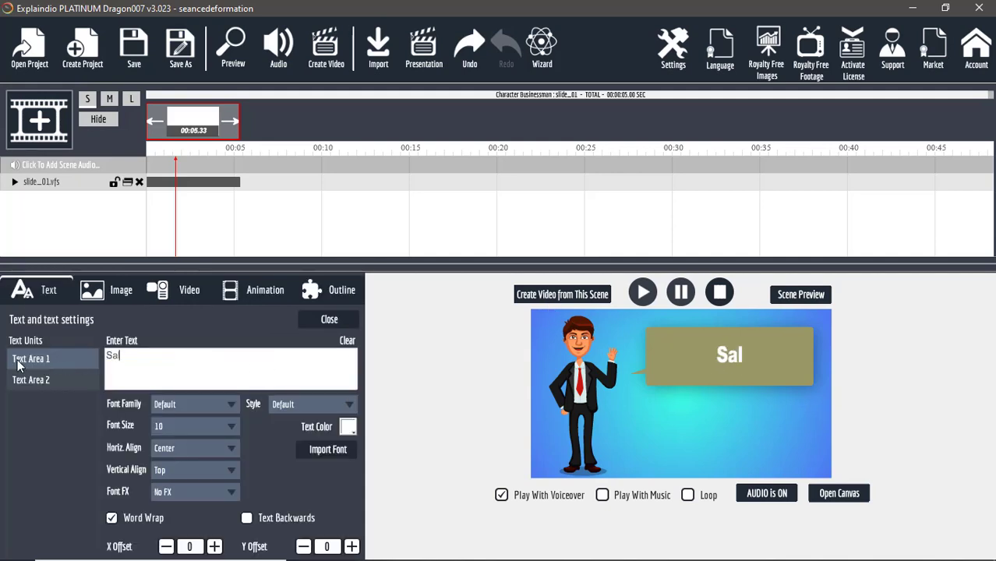
pyautogui.write('ut, moi')
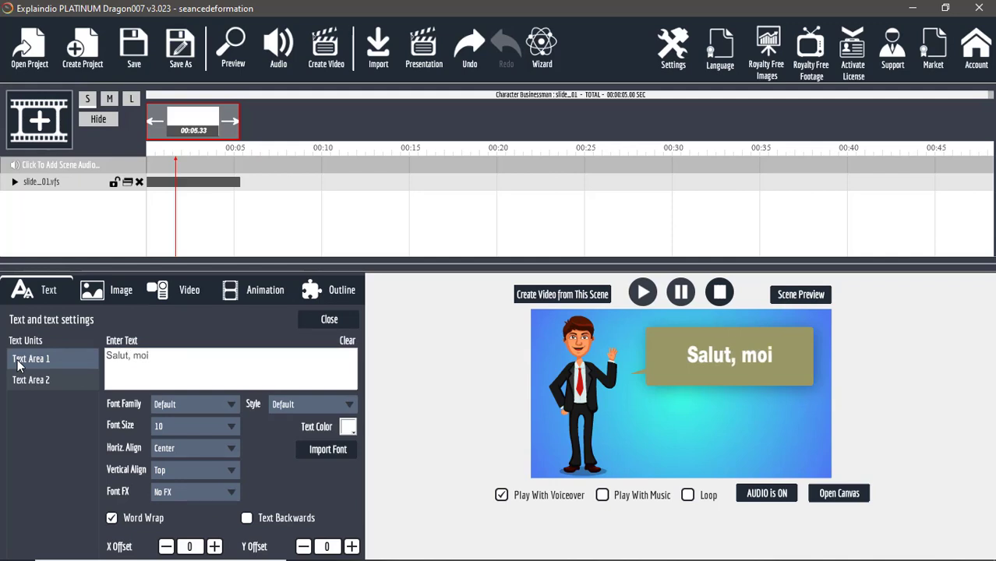
pyautogui.write(' cest')
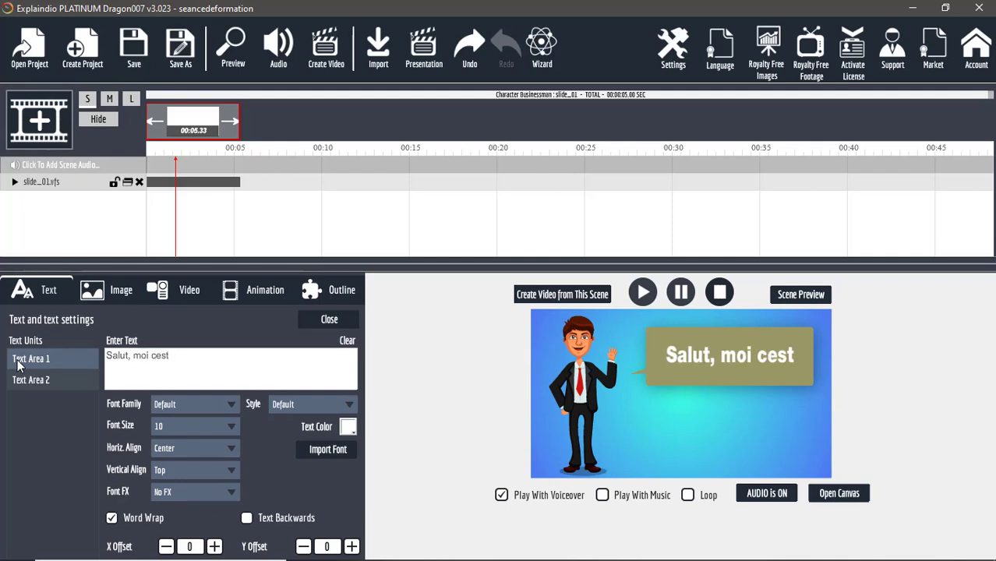
pyautogui.press('BackSpace')
pyautogui.press('BackSpace')
pyautogui.press('BackSpace')
pyautogui.press('BackSpace')
pyautogui.press('BackSpace')
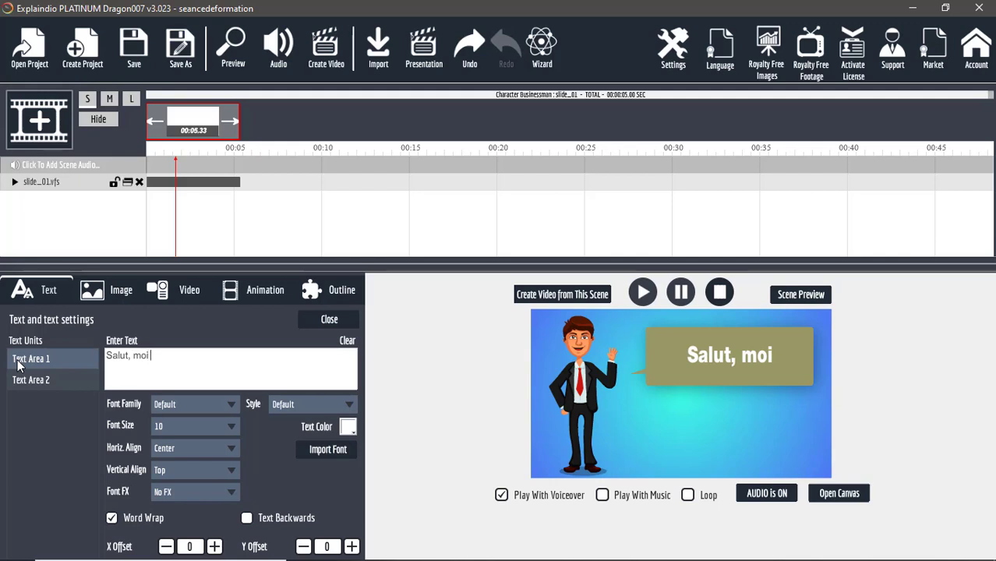
pyautogui.write("c'est")
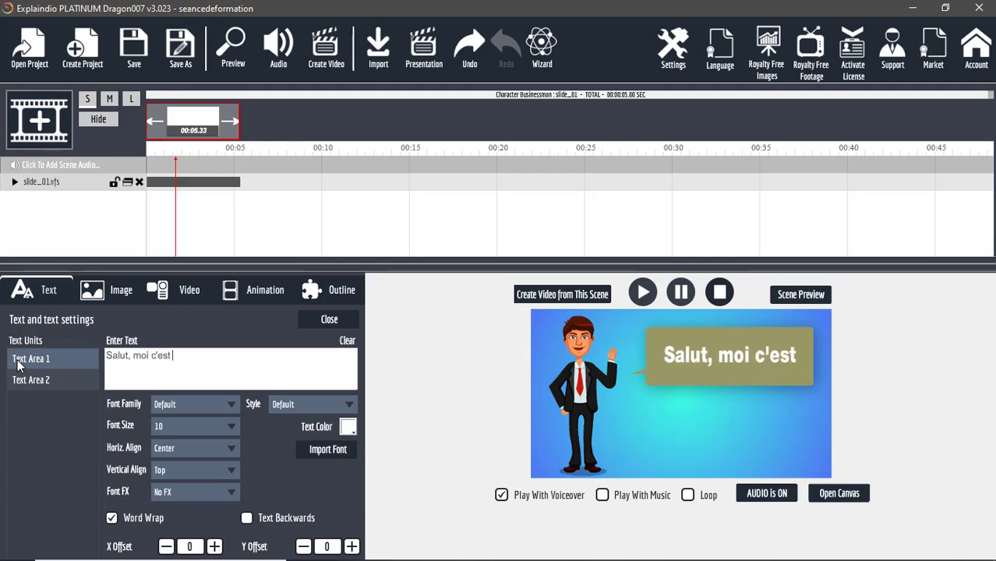
pyautogui.write(' Fred')
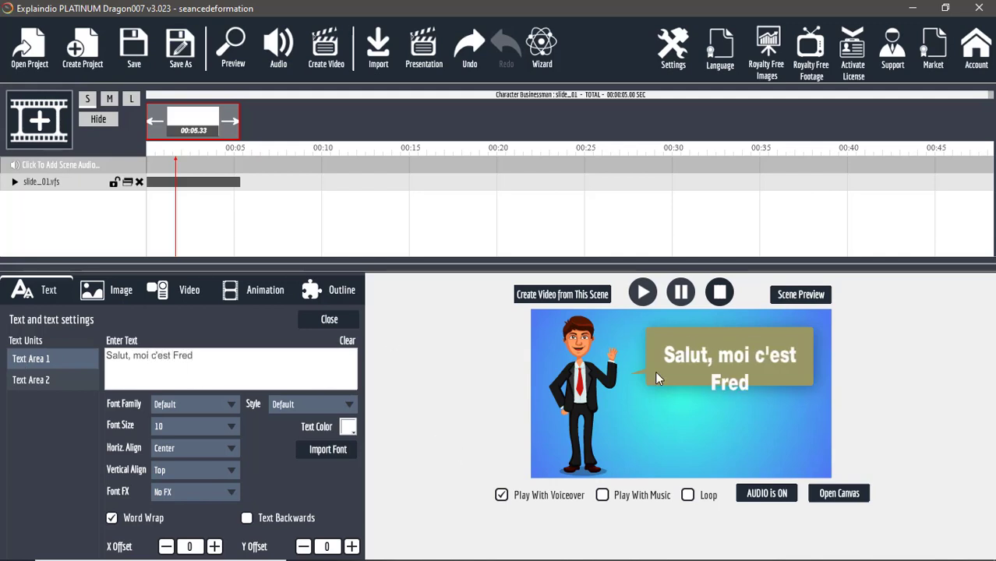
# - Try font sizes 12, 40, 55 and 65 for the first text area, and settle on 70
pyautogui.click(211, 432)
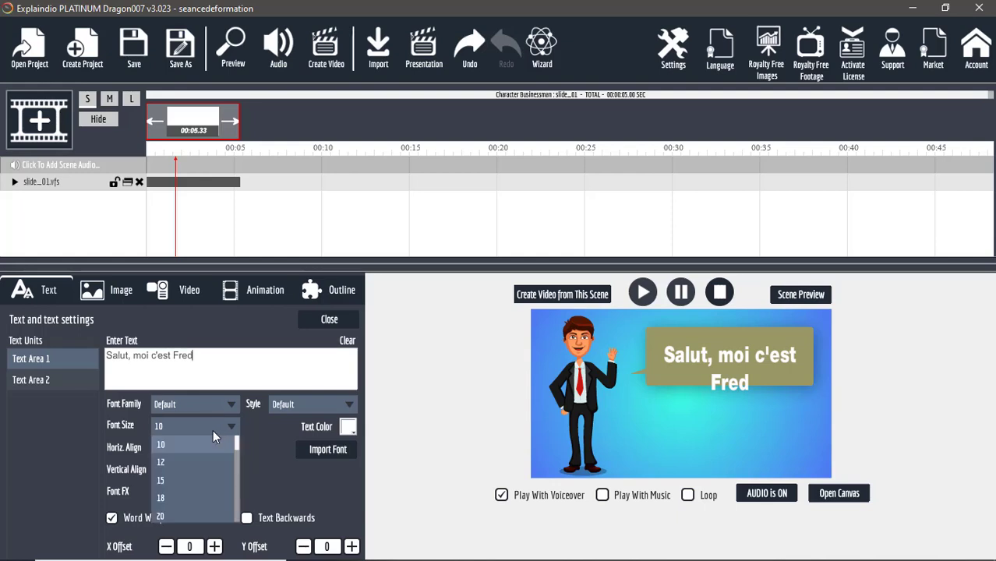
pyautogui.click(203, 459)
pyautogui.click(205, 430)
pyautogui.scroll(-5, 191, 478)
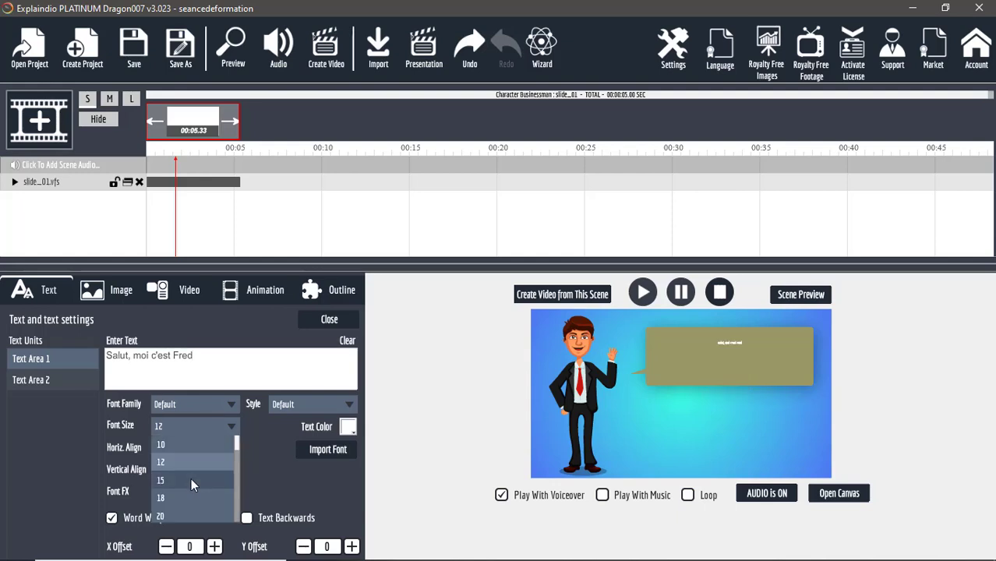
pyautogui.click(185, 483)
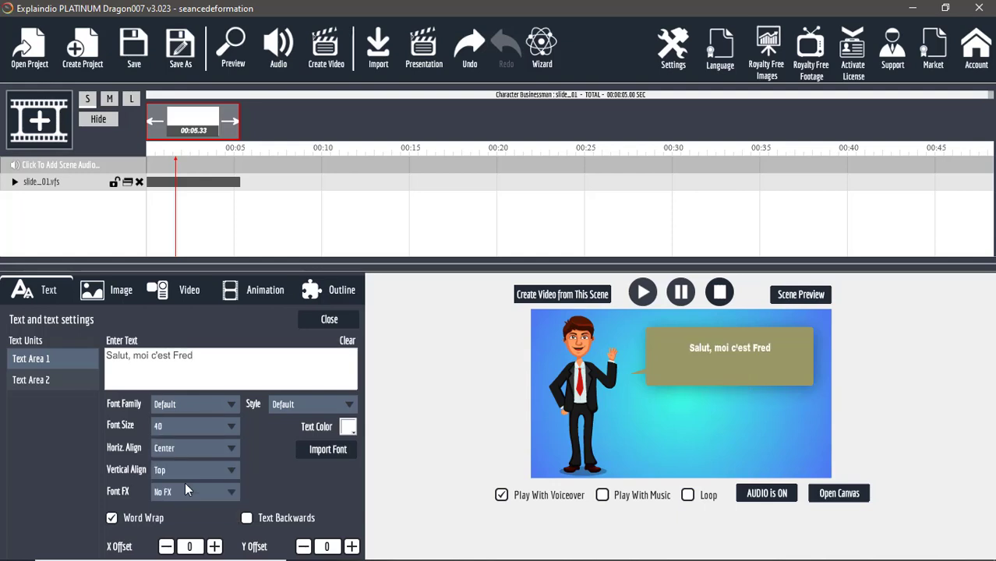
pyautogui.click(209, 428)
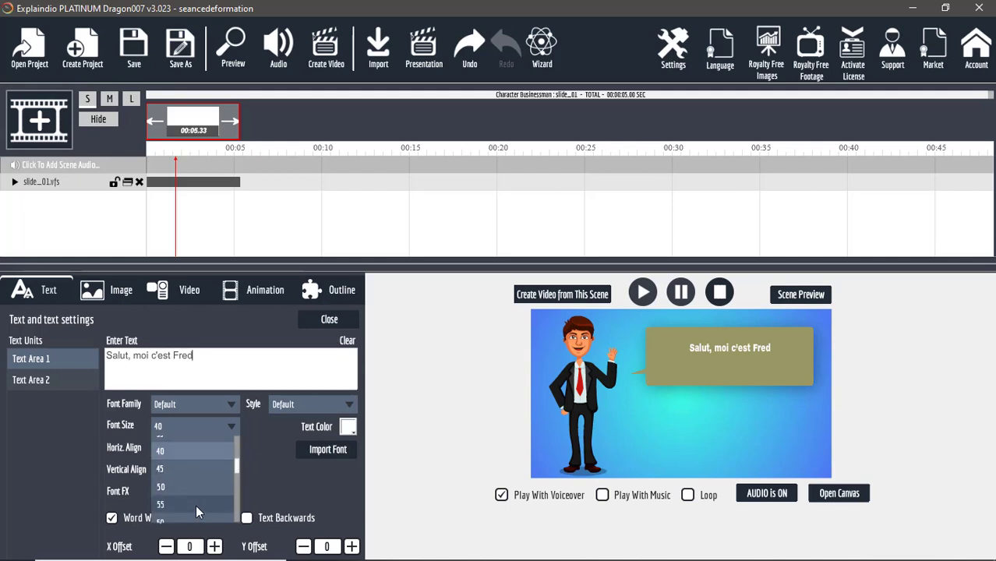
pyautogui.click(195, 505)
pyautogui.click(199, 436)
pyautogui.scroll(-2, 175, 479)
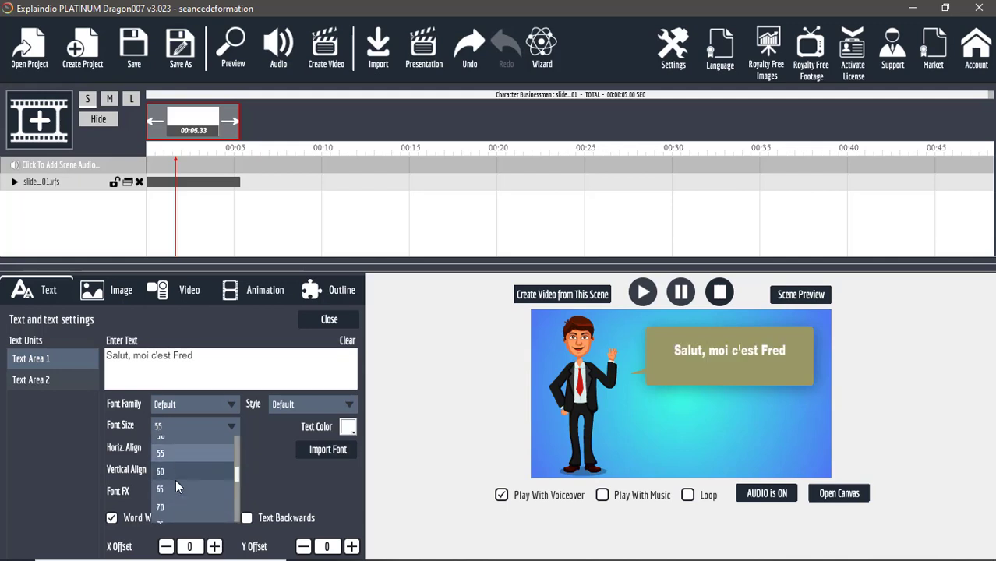
pyautogui.click(177, 482)
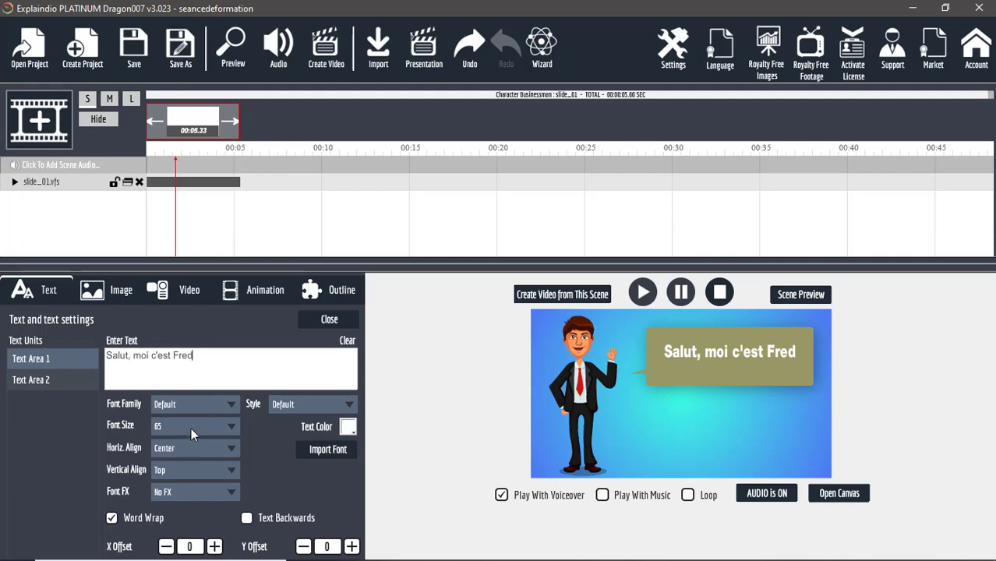
pyautogui.click(191, 434)
pyautogui.scroll(-2, 186, 491)
pyautogui.click(185, 504)
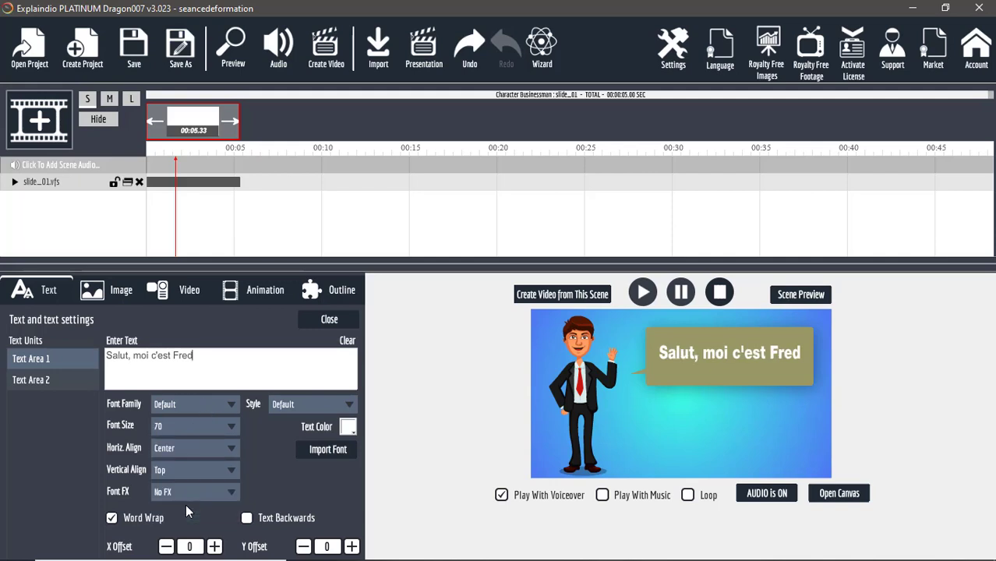
# - Try the Abel and Alegreya fonts on the first text area, and return its font family to Default
pyautogui.click(189, 400)
pyautogui.click(181, 438)
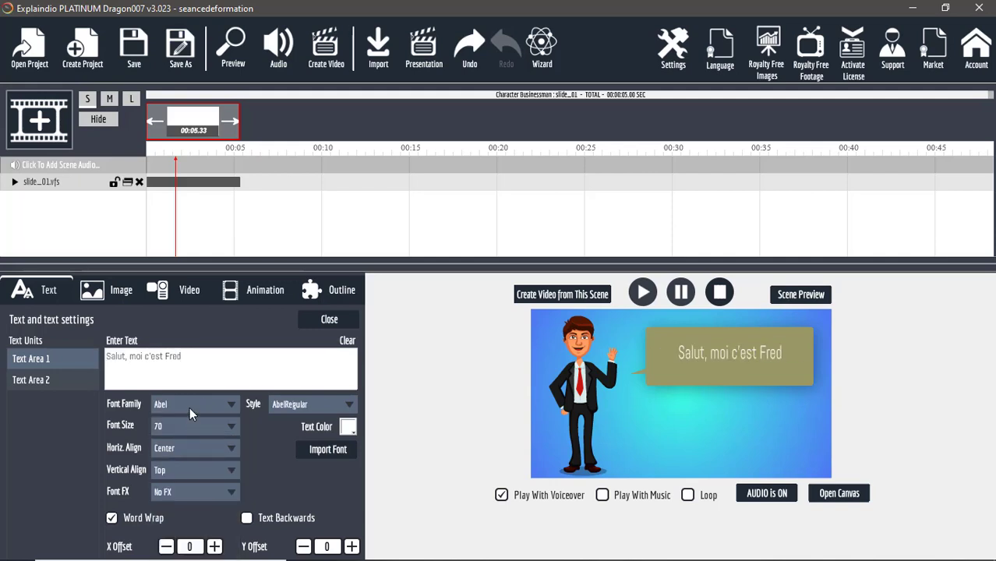
pyautogui.click(189, 407)
pyautogui.click(180, 462)
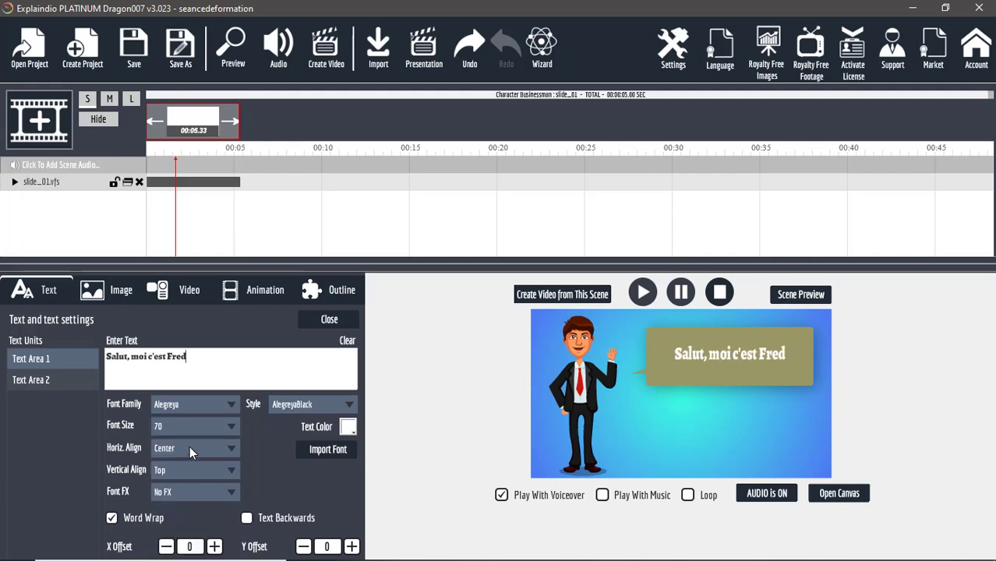
pyautogui.click(194, 404)
pyautogui.click(190, 421)
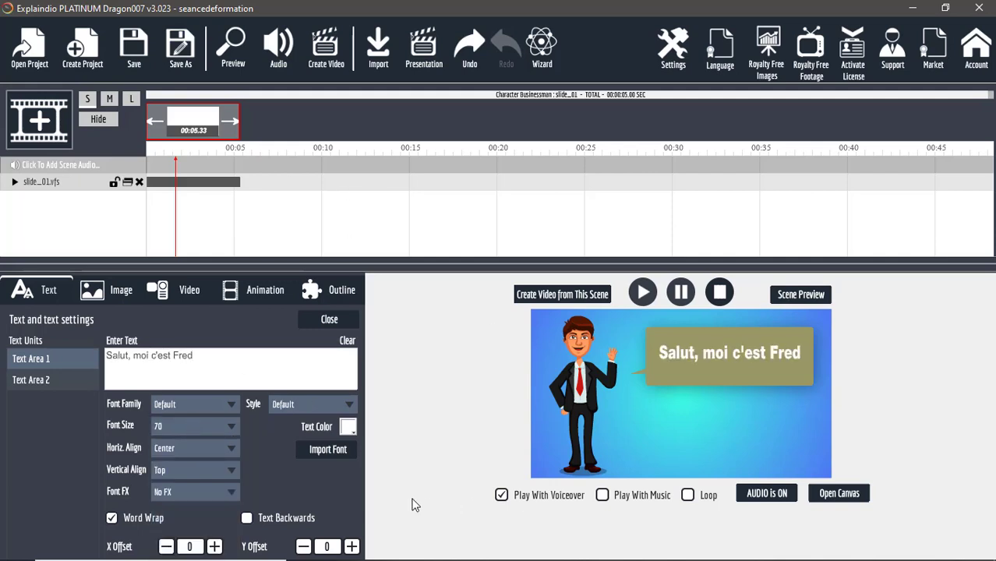
pyautogui.click(220, 491)
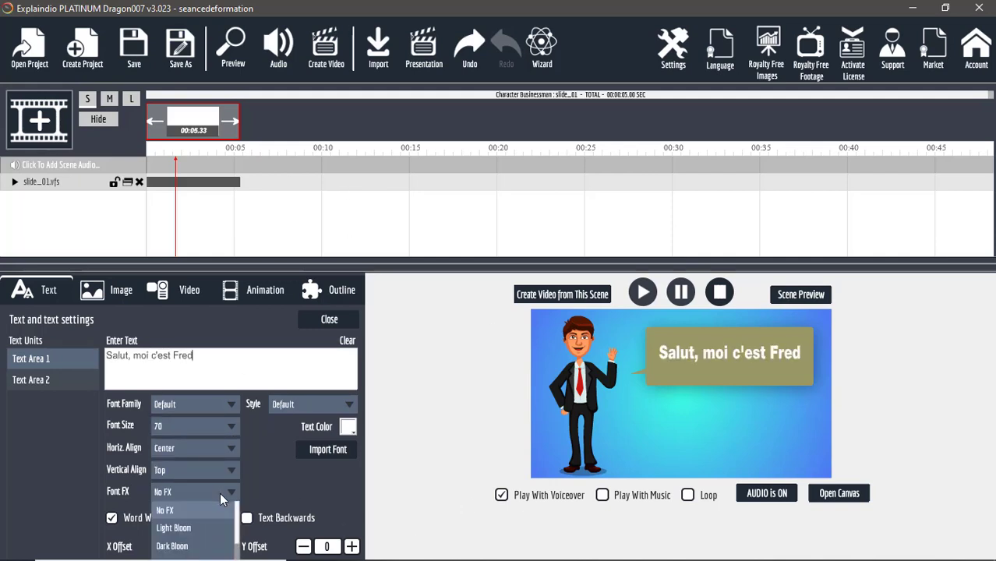
pyautogui.click(220, 496)
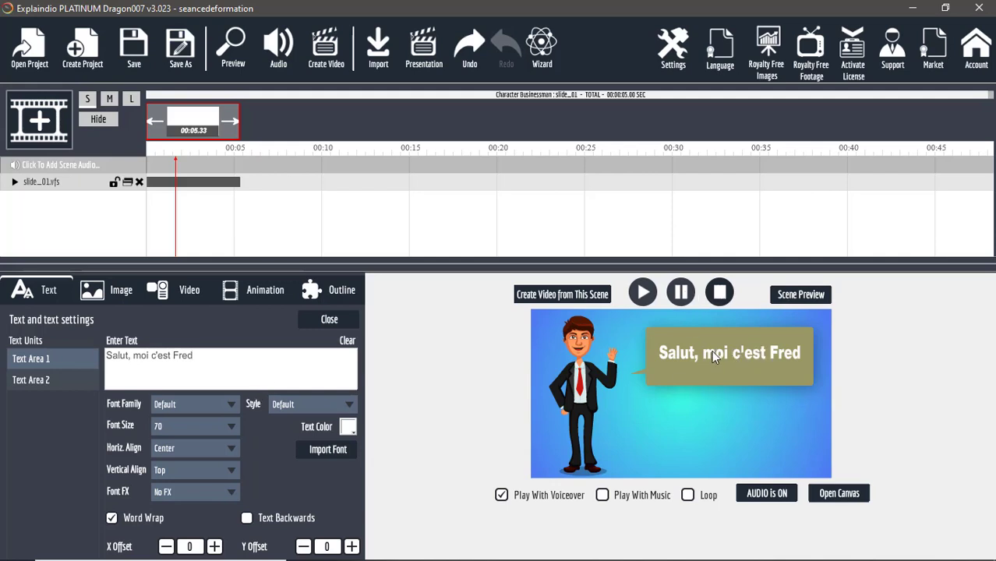
# - Play the scene until the second callout appears, and replace the second text area's text with "Je suis un entrepreneur"
pyautogui.click(647, 293)
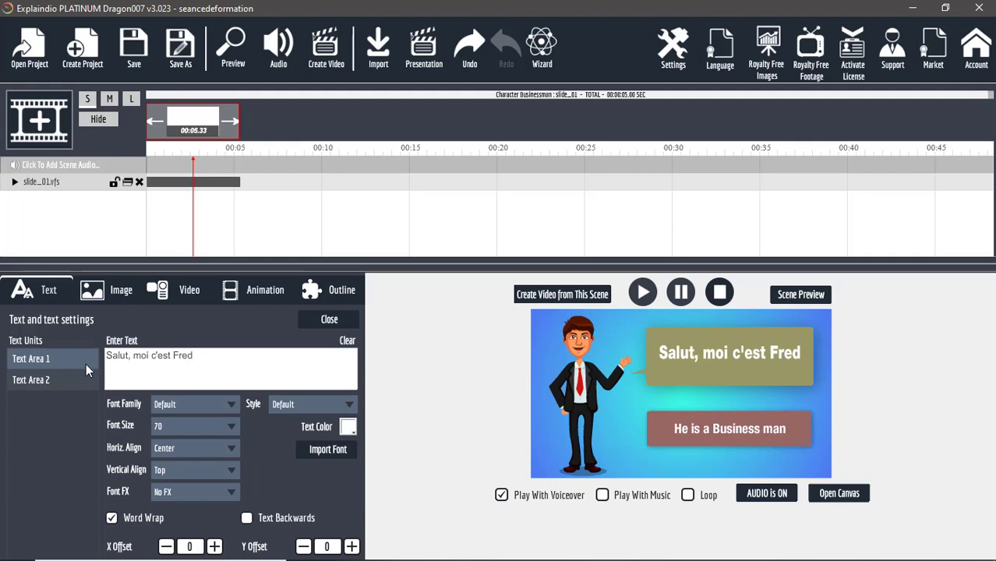
pyautogui.click(71, 382)
pyautogui.moveTo(223, 354); pyautogui.dragTo(73, 358)
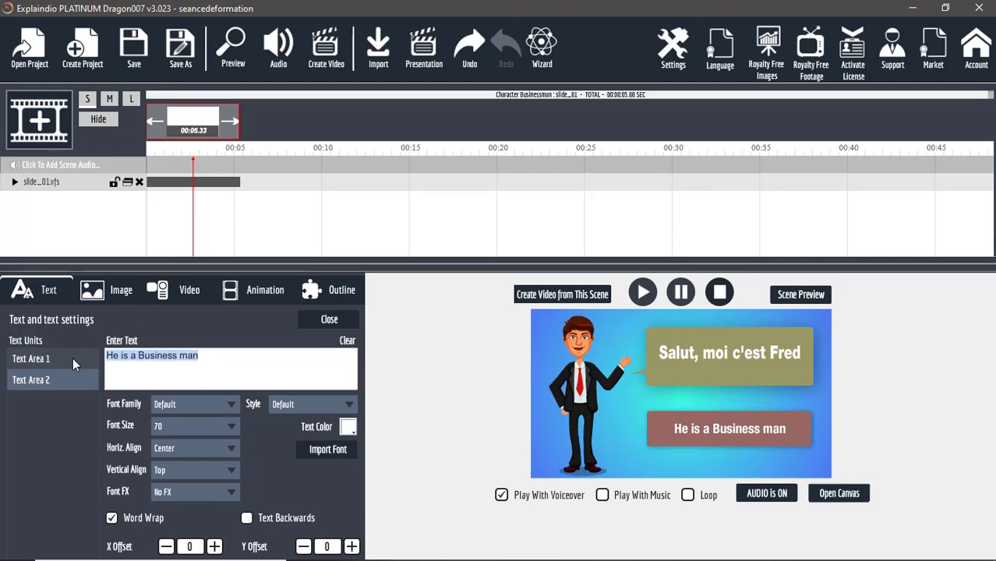
pyautogui.write('Je suis un entrepo')
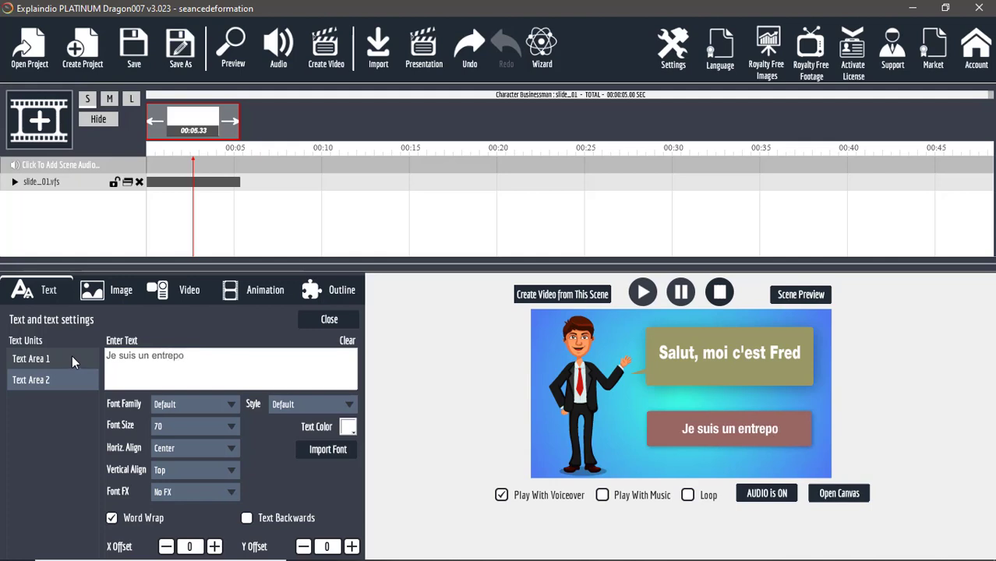
pyautogui.press('BackSpace')
pyautogui.write('reneur')
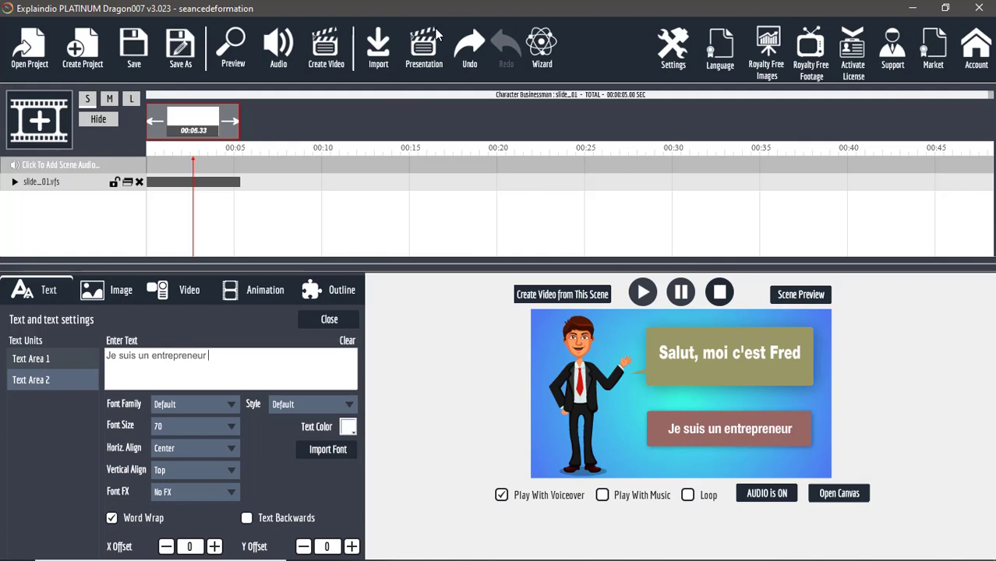
# - Preview the whole project, and start a new blank scene on the canvas
pyautogui.click(232, 58)
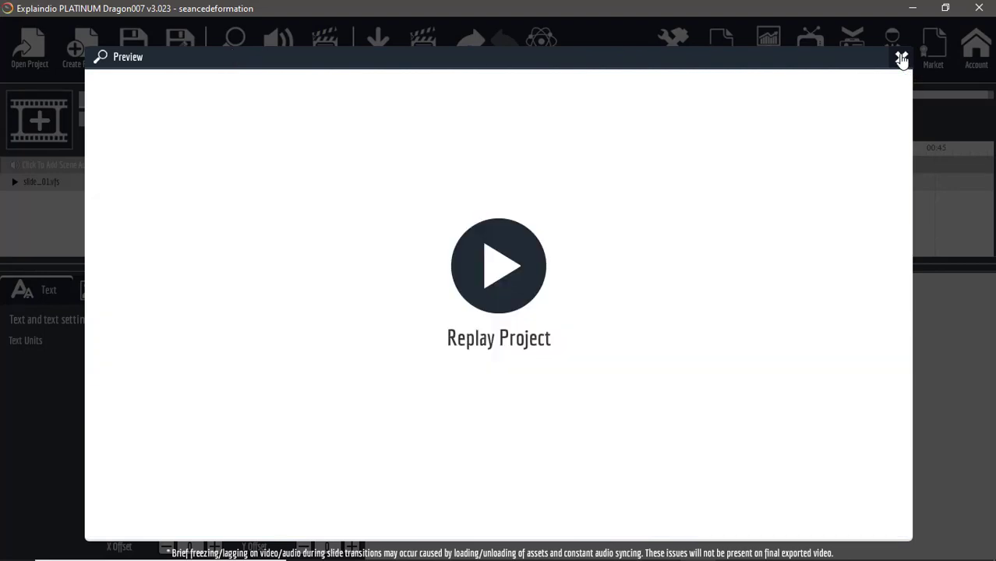
pyautogui.click(902, 60)
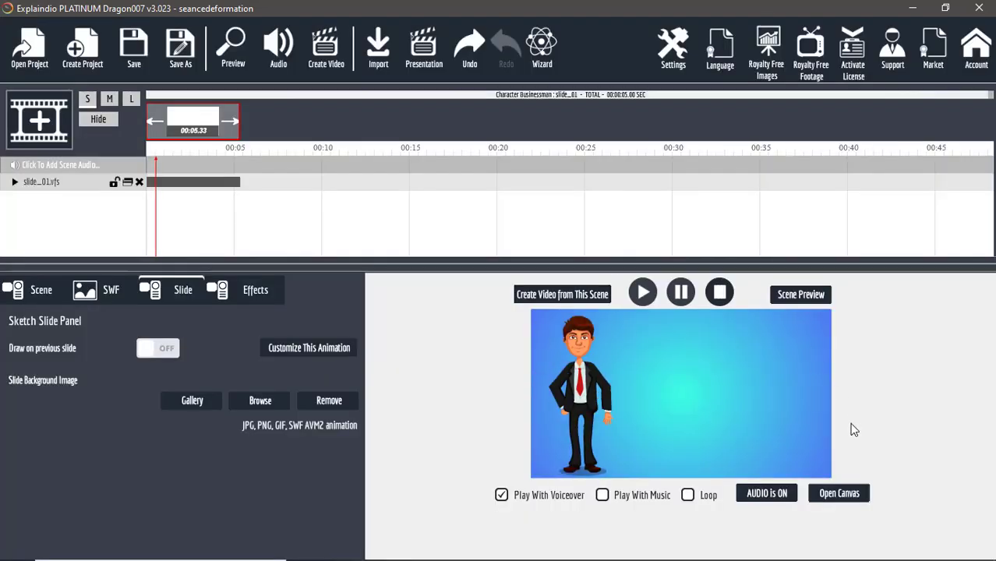
pyautogui.click(836, 491)
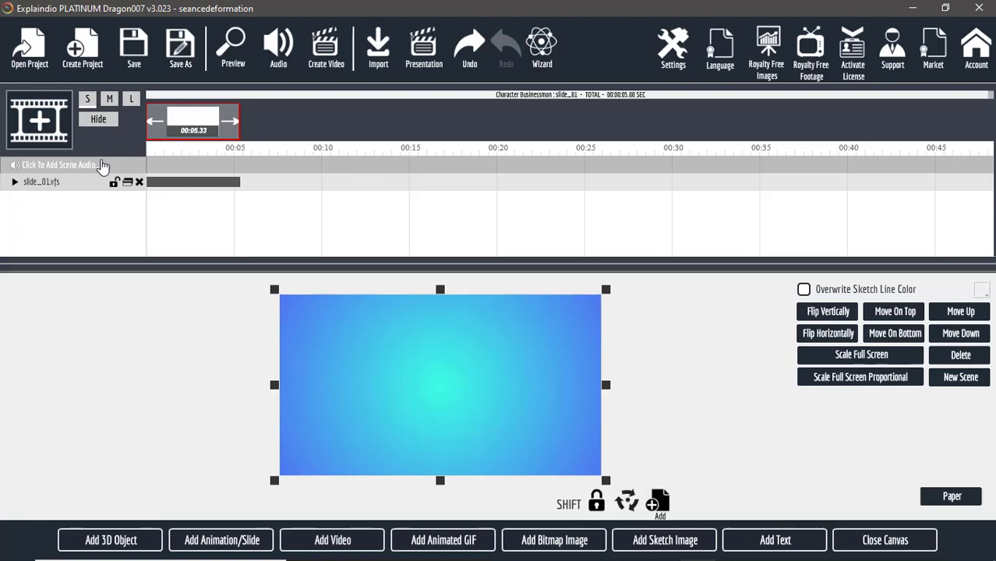
pyautogui.click(40, 137)
pyautogui.click(354, 298)
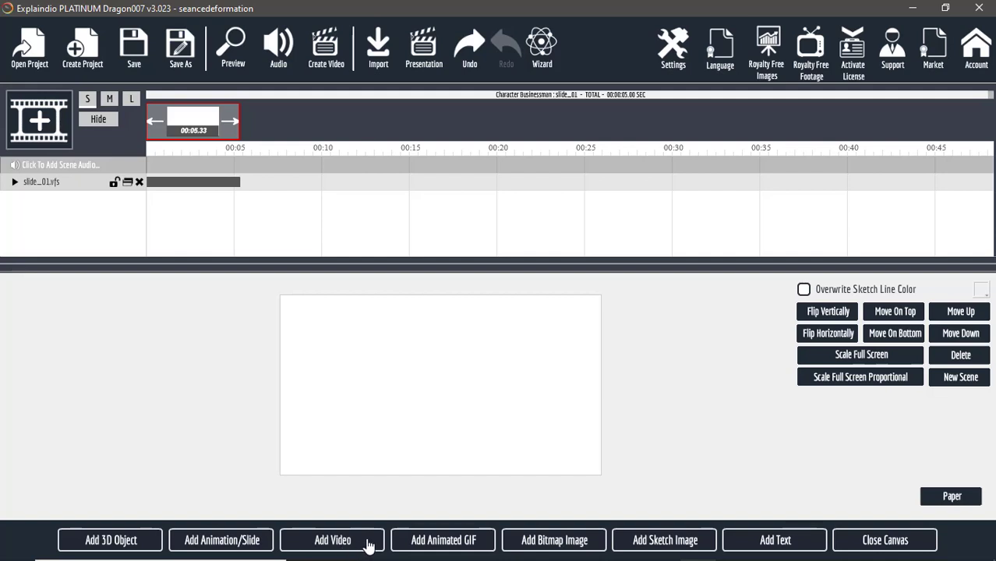
# - Look at the bitmap image source options and browse the Arrows1, Business 2 and Chart With Stickman folders of the sketch gallery
pyautogui.click(571, 546)
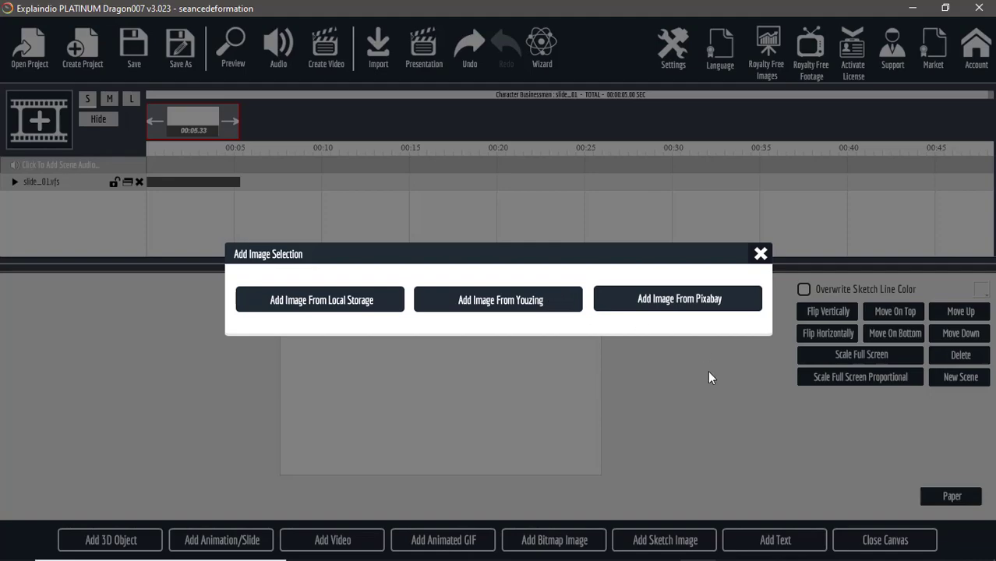
pyautogui.click(760, 254)
pyautogui.click(655, 539)
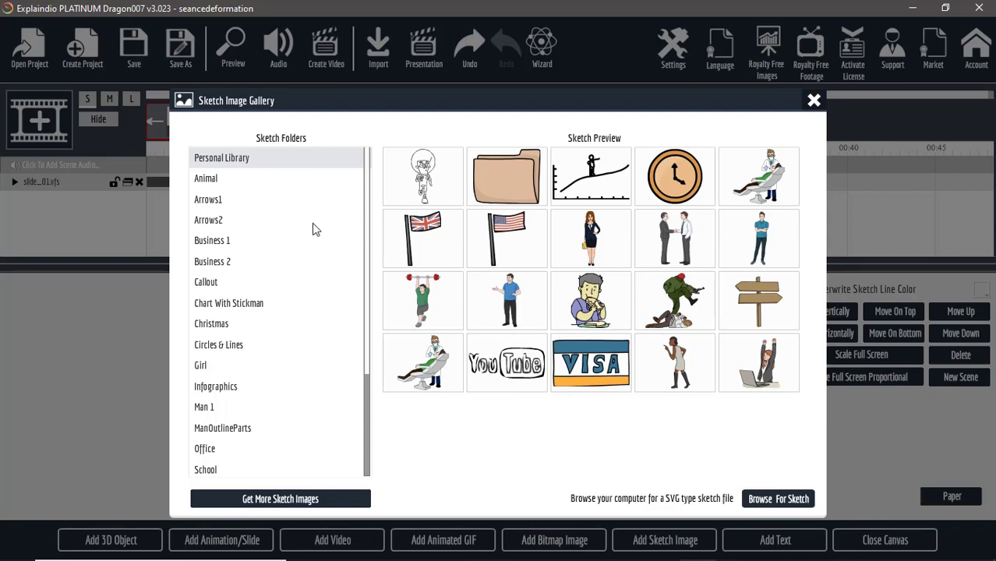
pyautogui.click(223, 205)
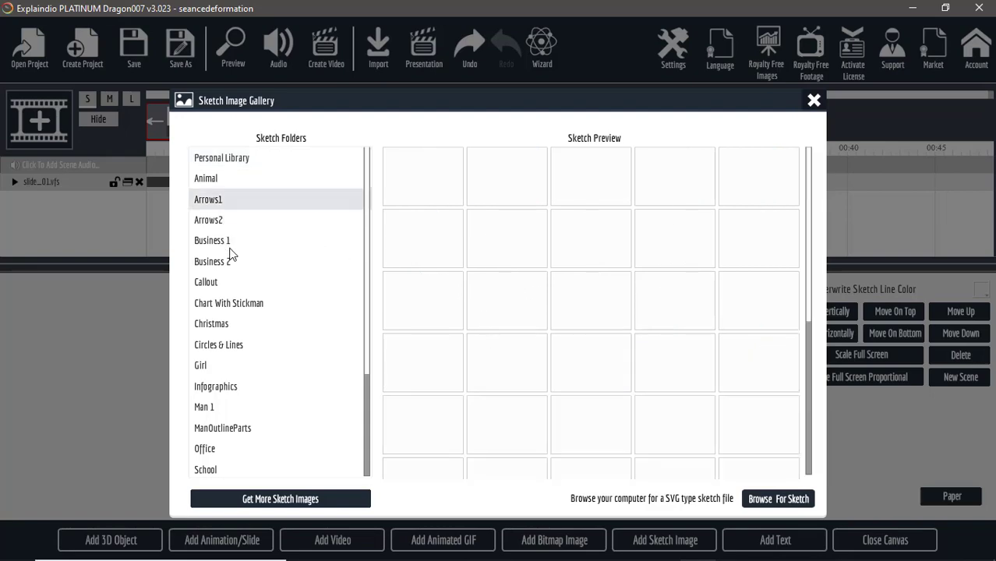
pyautogui.click(230, 265)
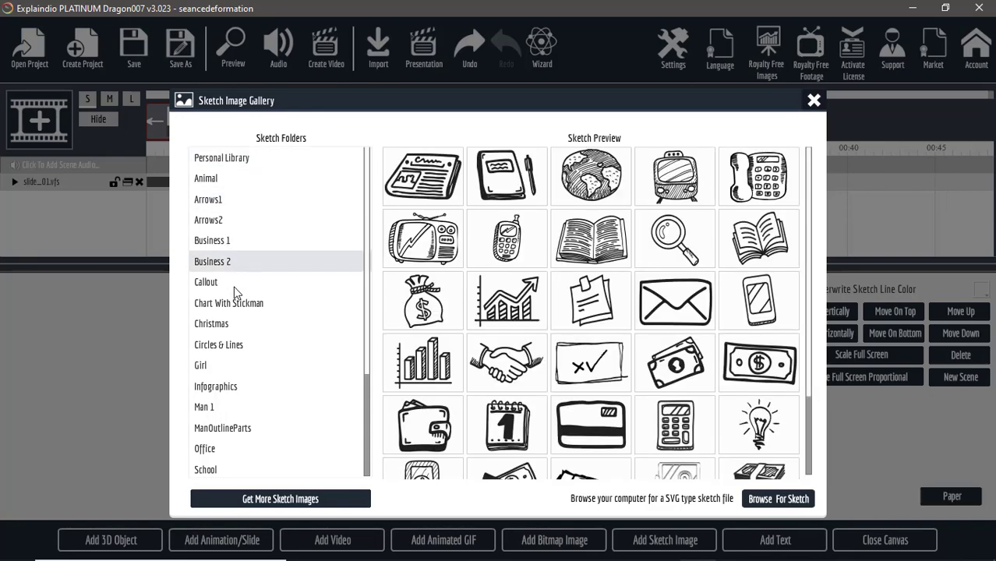
pyautogui.click(232, 304)
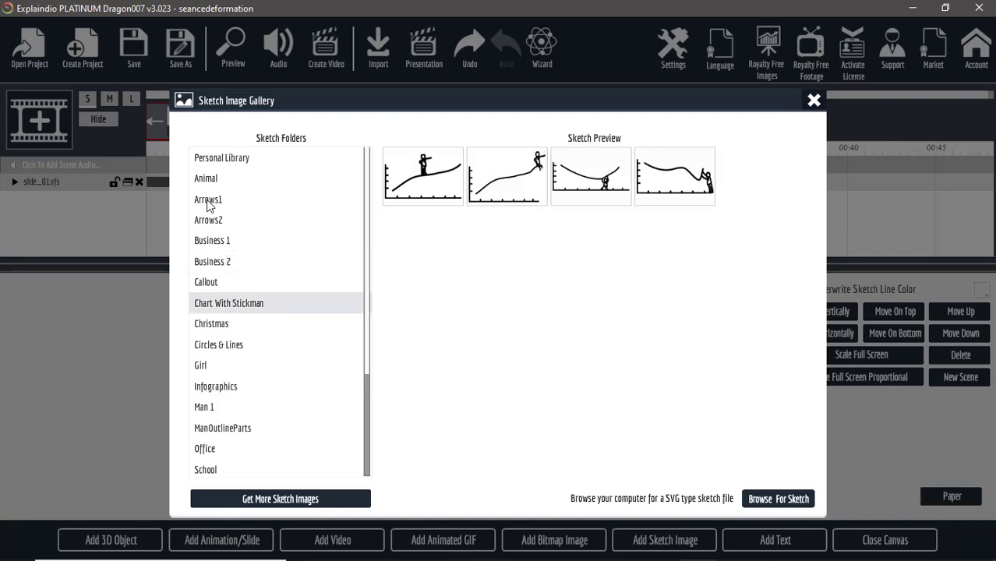
# - Add the Visa sketch from the Personal Library folder, enlarge it and place it in the canvas's upper-left area
pyautogui.click(221, 159)
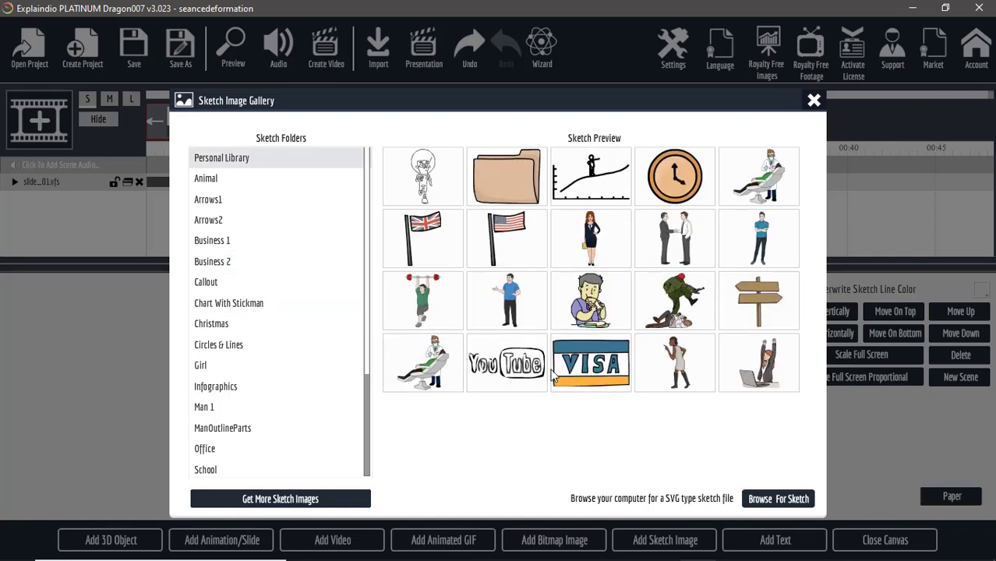
pyautogui.click(588, 370)
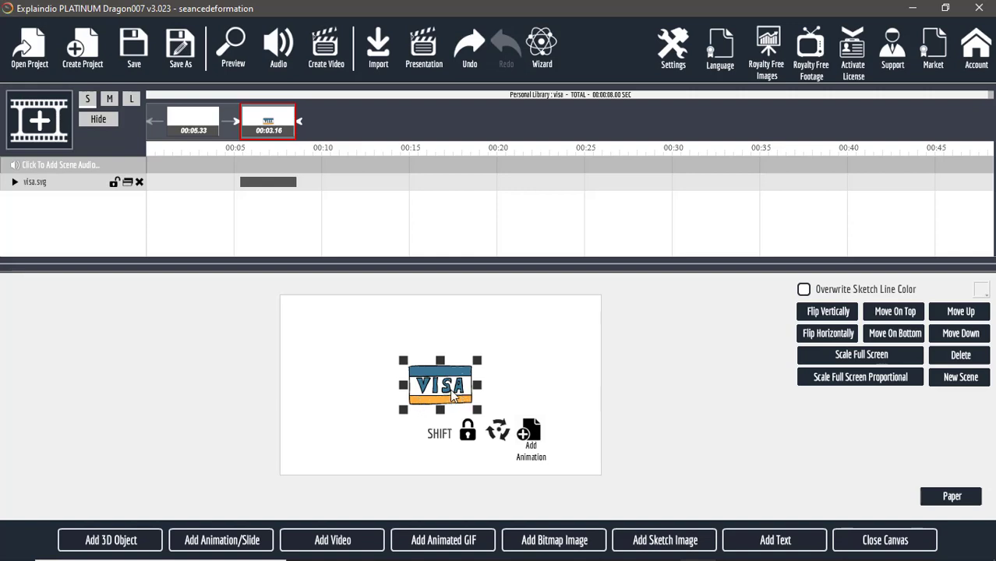
pyautogui.moveTo(454, 390)
pyautogui.mouseDown()
pyautogui.moveTo(369, 319)
pyautogui.moveTo(359, 356)
pyautogui.moveTo(385, 359)
pyautogui.mouseUp()
pyautogui.scroll(5, 388, 366)
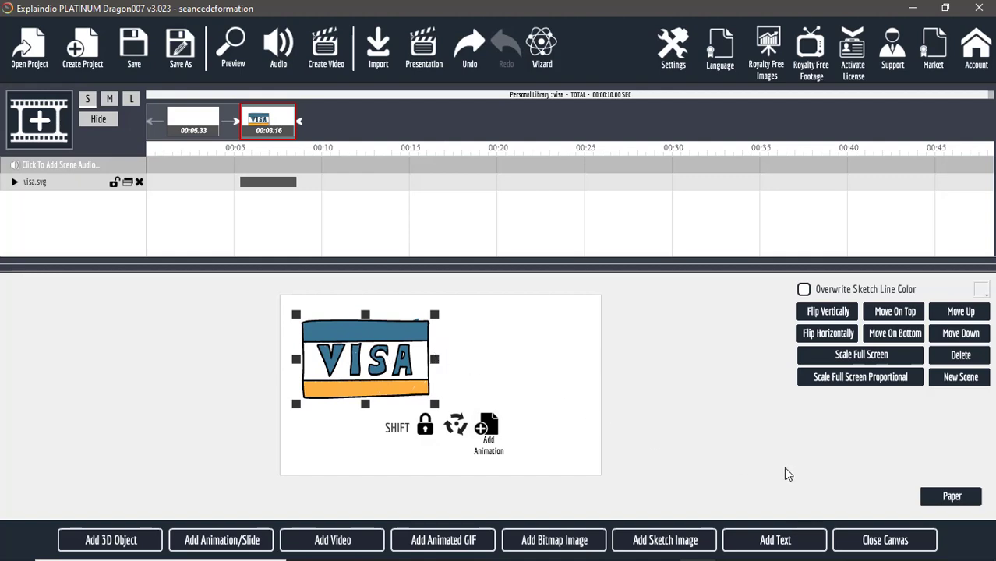
# - Add a text object beside the Visa sketch and replace its default wording with "Obtenez avec nous votre visa"
pyautogui.click(785, 543)
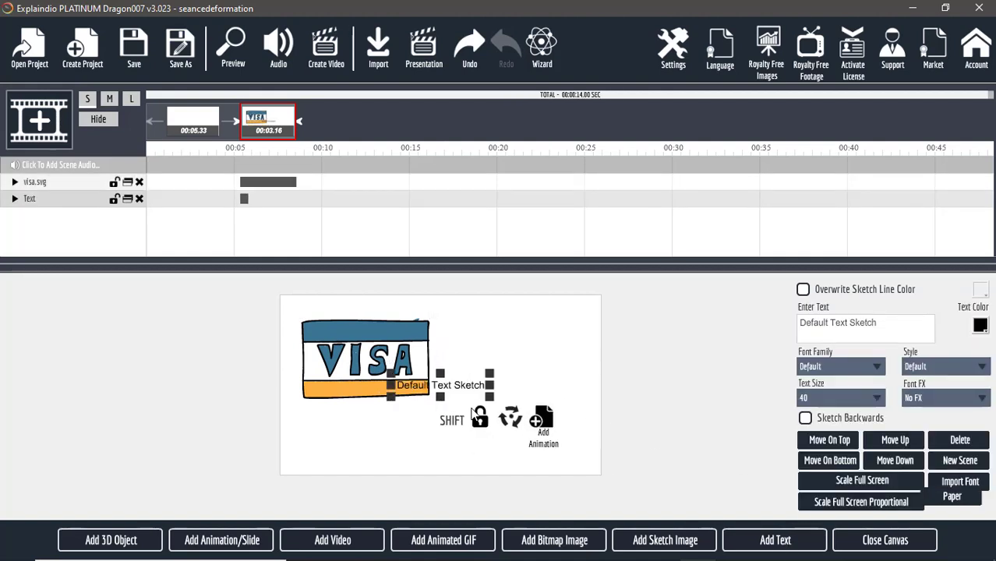
pyautogui.moveTo(445, 392); pyautogui.dragTo(516, 356)
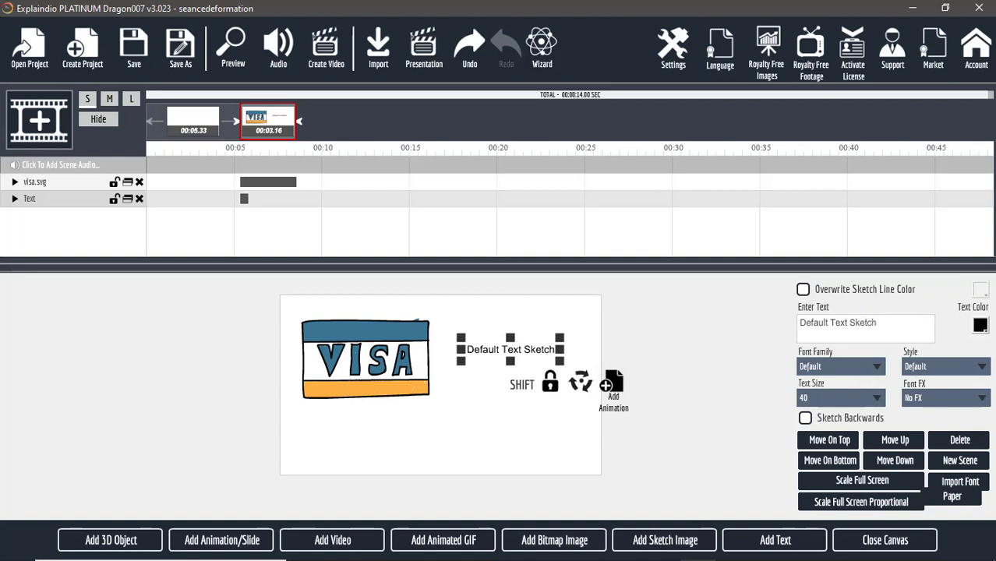
pyautogui.moveTo(879, 324); pyautogui.dragTo(757, 328)
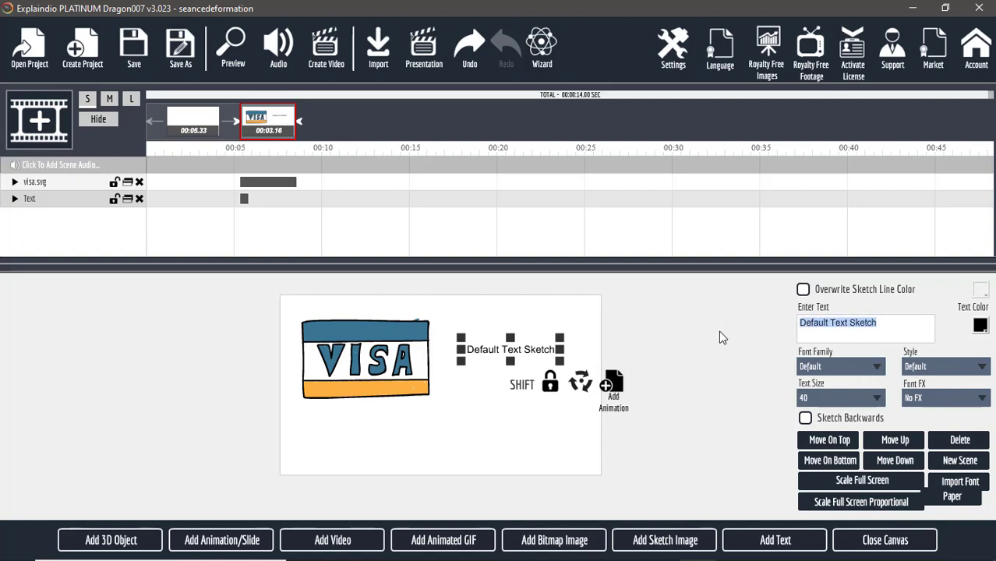
pyautogui.write('Obt')
pyautogui.write('en')
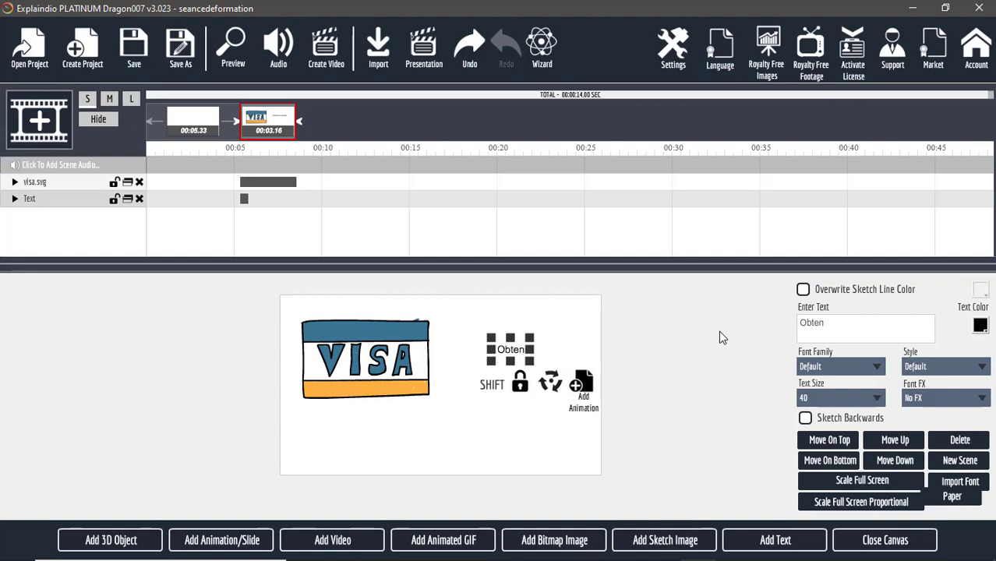
pyautogui.write('ez avec')
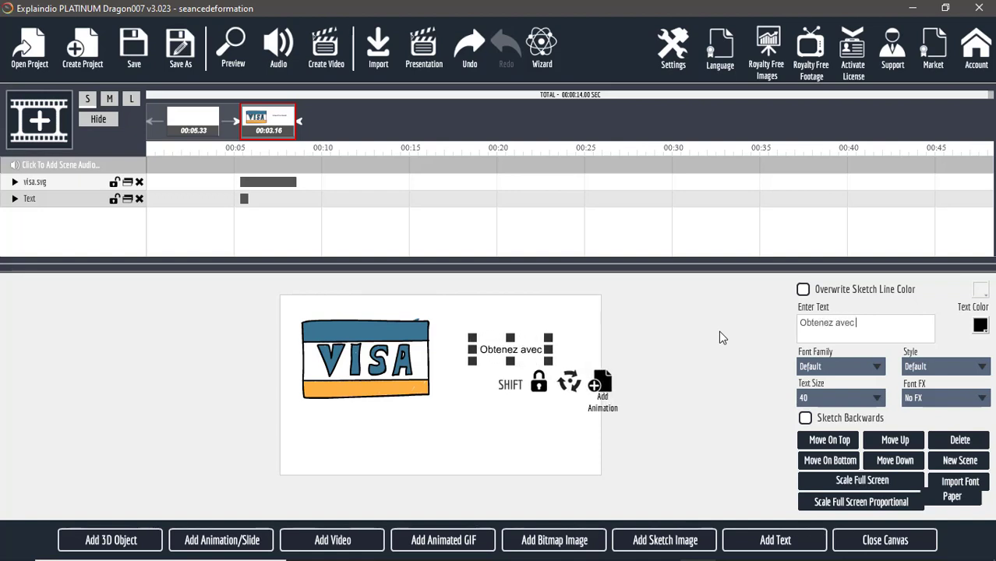
pyautogui.write(' nous votre visa')
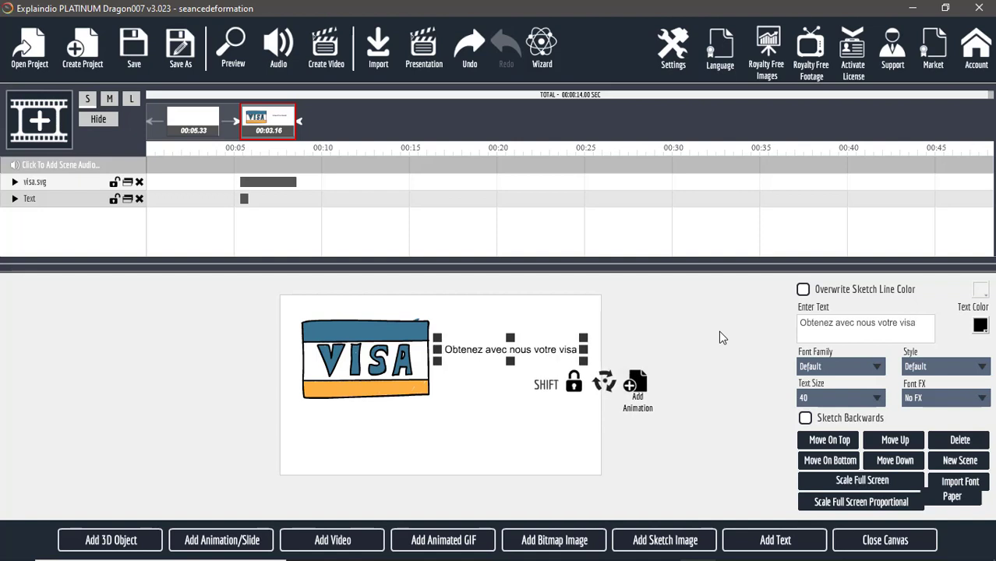
# - Try the Abel font on the new text and return it to the Default font
pyautogui.click(845, 368)
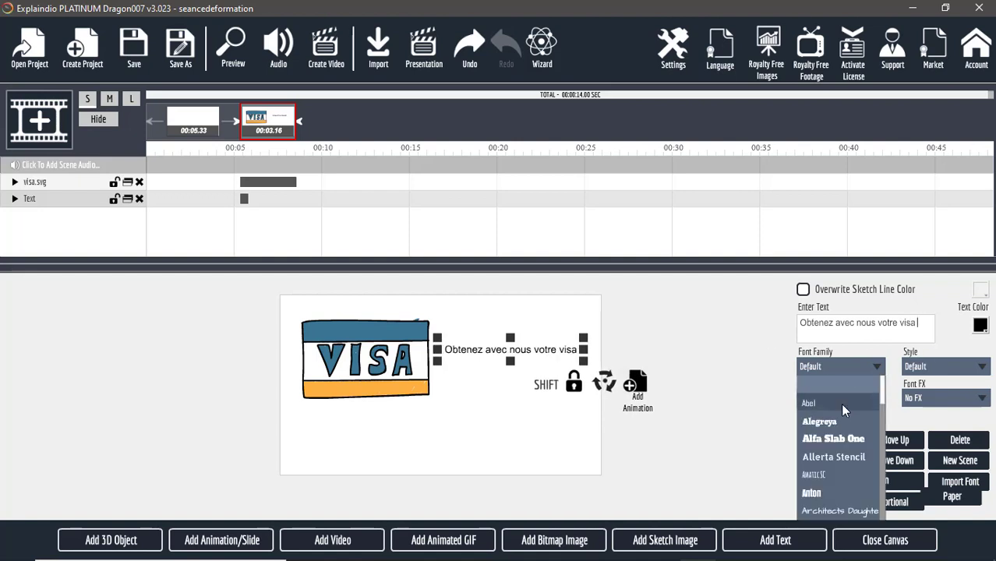
pyautogui.click(840, 403)
pyautogui.click(842, 375)
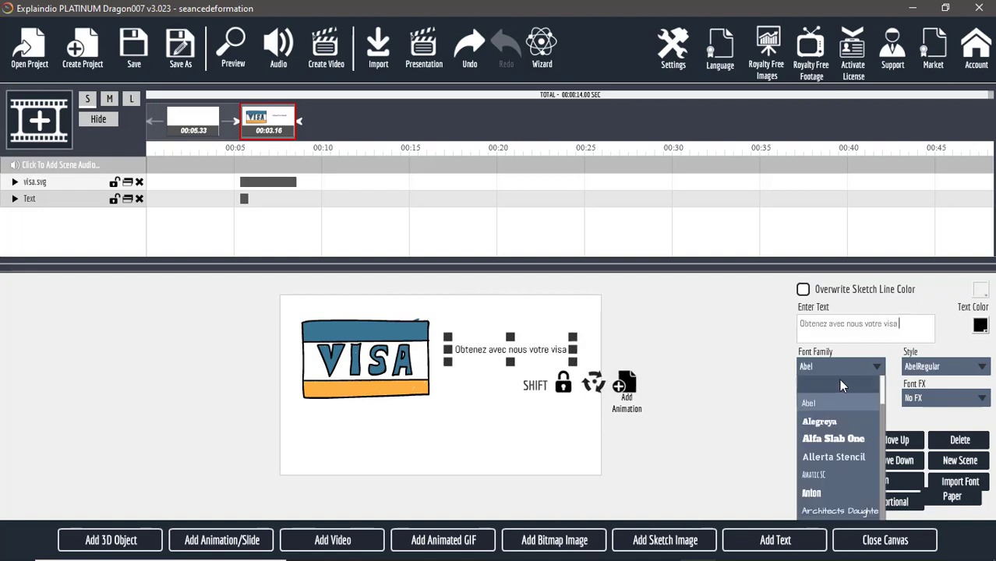
pyautogui.click(838, 380)
# - Set the text size to 60 and move the text below the Visa sketch
pyautogui.click(843, 398)
pyautogui.click(831, 453)
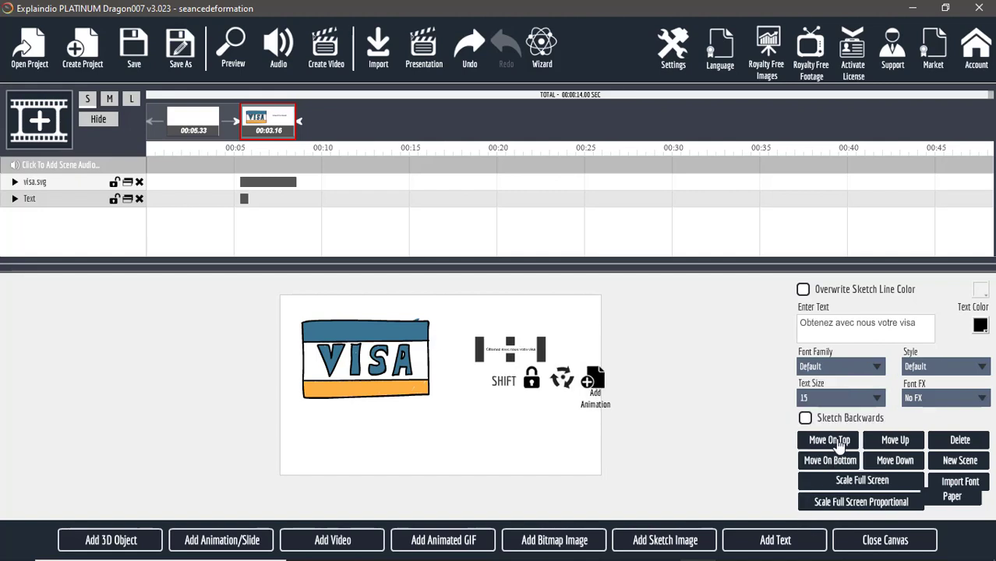
pyautogui.click(835, 396)
pyautogui.scroll(-3, 827, 459)
pyautogui.click(830, 472)
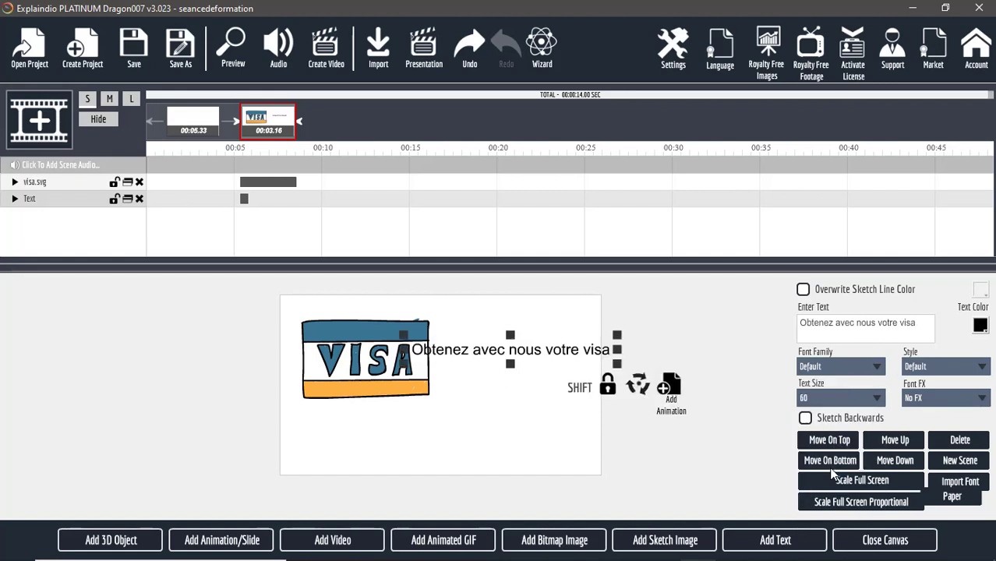
pyautogui.moveTo(546, 355); pyautogui.dragTo(489, 437)
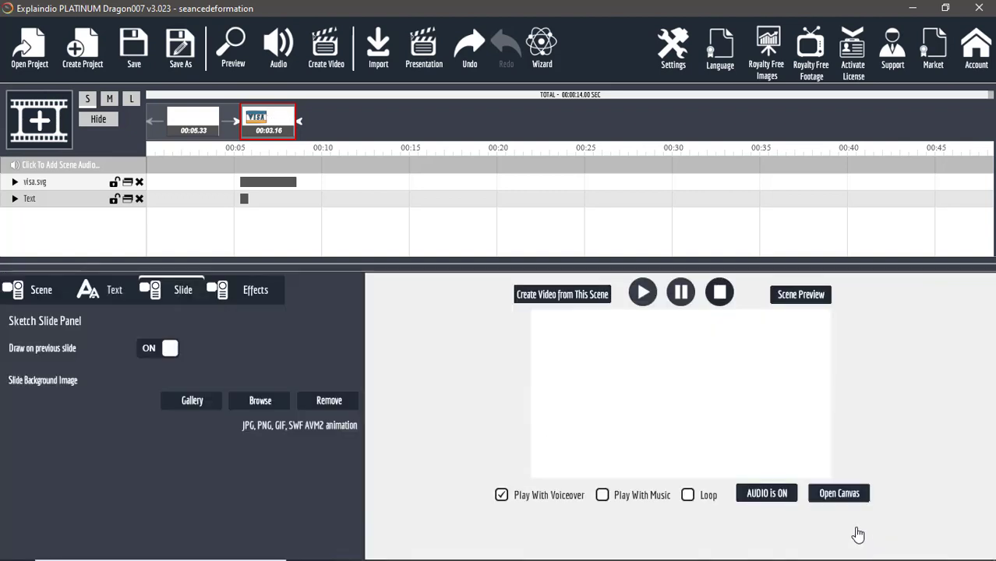
# - Close the canvas and play the Visa scene briefly to check the order in which its elements are drawn
pyautogui.click(868, 537)
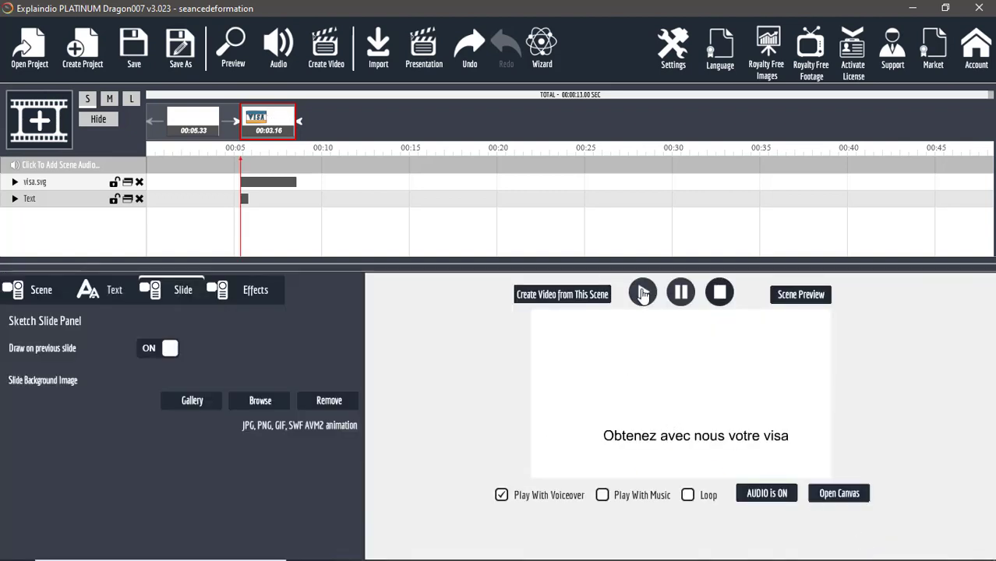
pyautogui.click(641, 292)
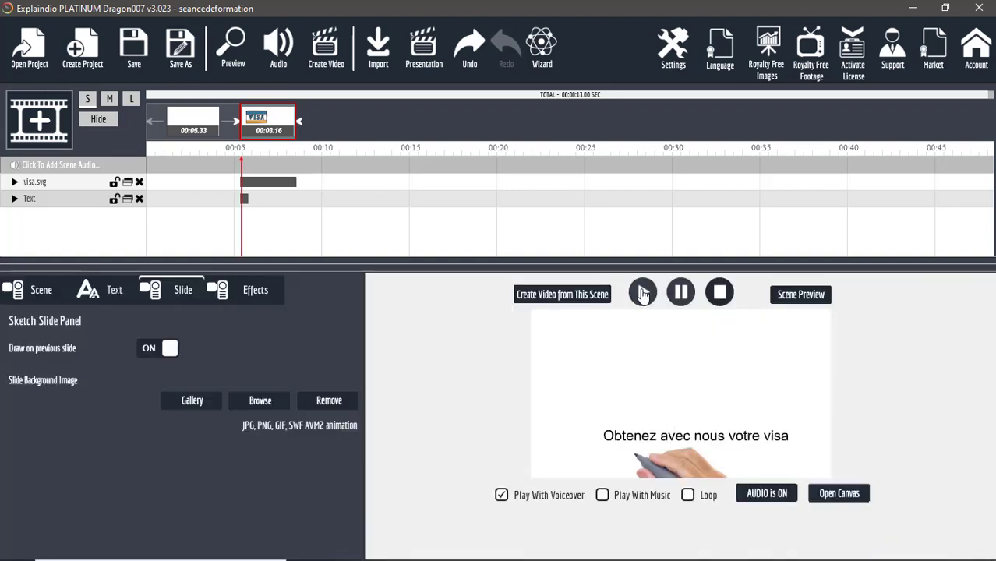
pyautogui.click(719, 292)
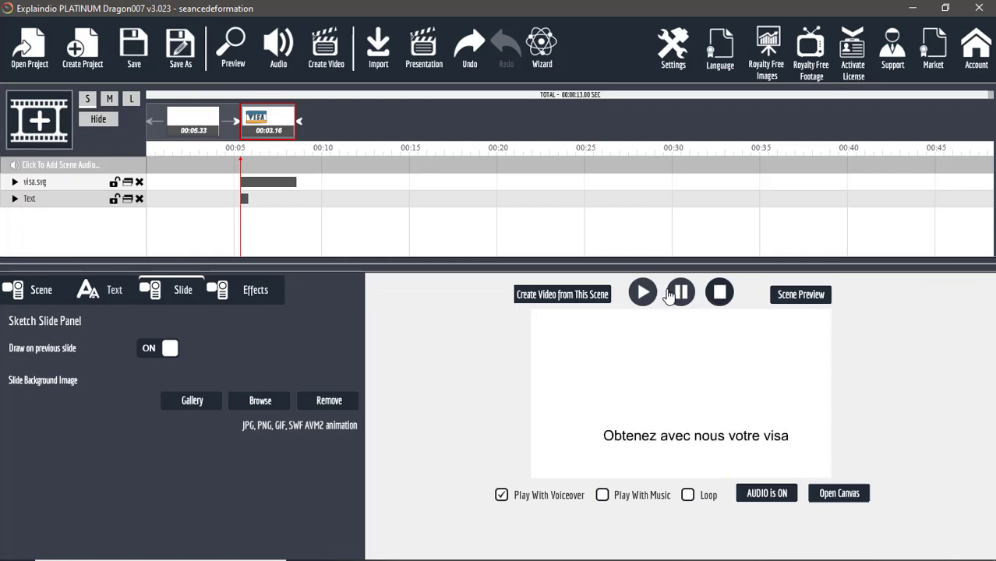
# - Reopen the canvas, move the text to the top of the object order and shift it slightly to the right
pyautogui.click(838, 496)
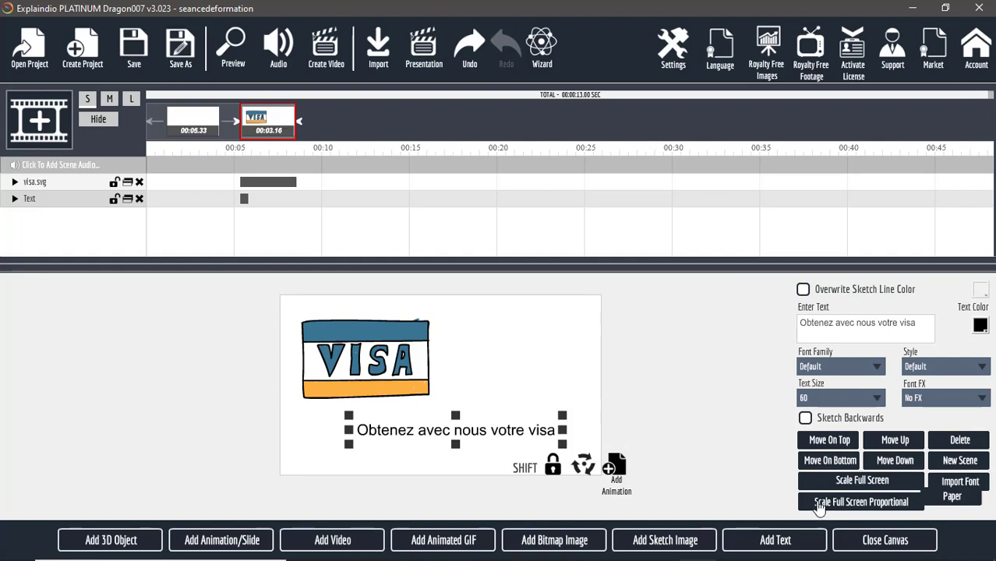
pyautogui.click(824, 442)
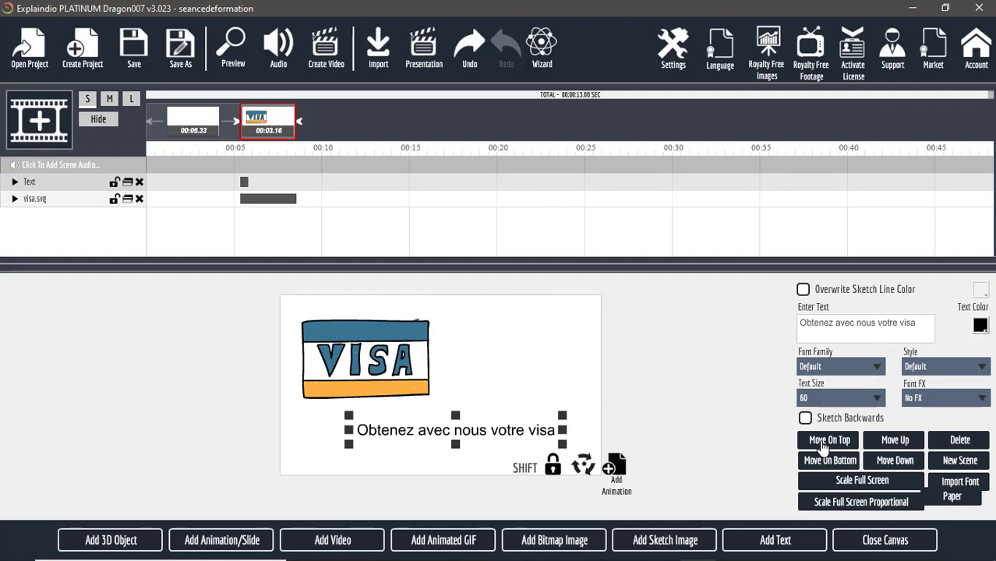
pyautogui.moveTo(453, 444); pyautogui.dragTo(473, 449)
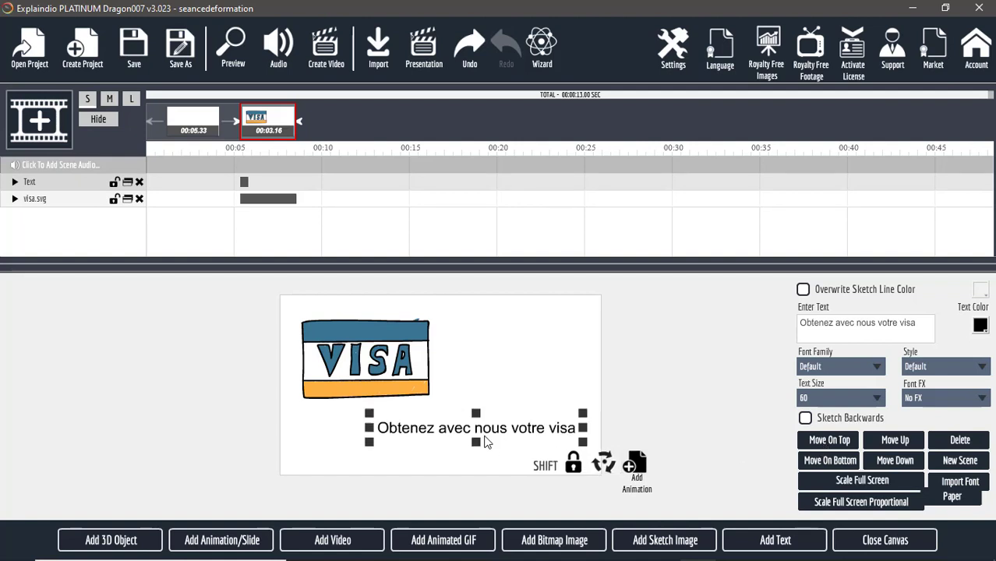
# - Shift the Visa sketch slightly upward, move it to the top of the object order and close the canvas
pyautogui.click(391, 375)
pyautogui.moveTo(391, 375); pyautogui.dragTo(394, 364)
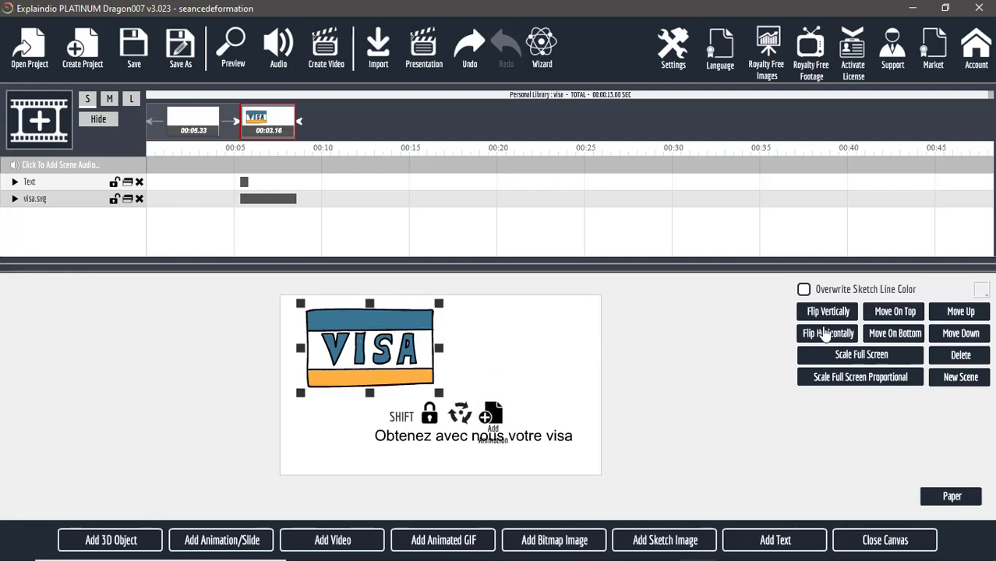
pyautogui.click(896, 314)
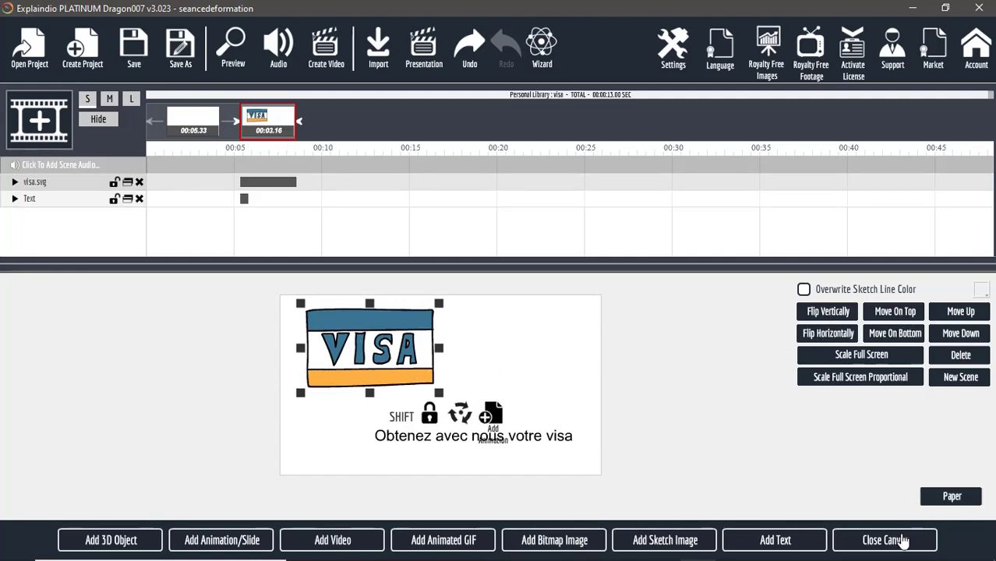
pyautogui.click(904, 541)
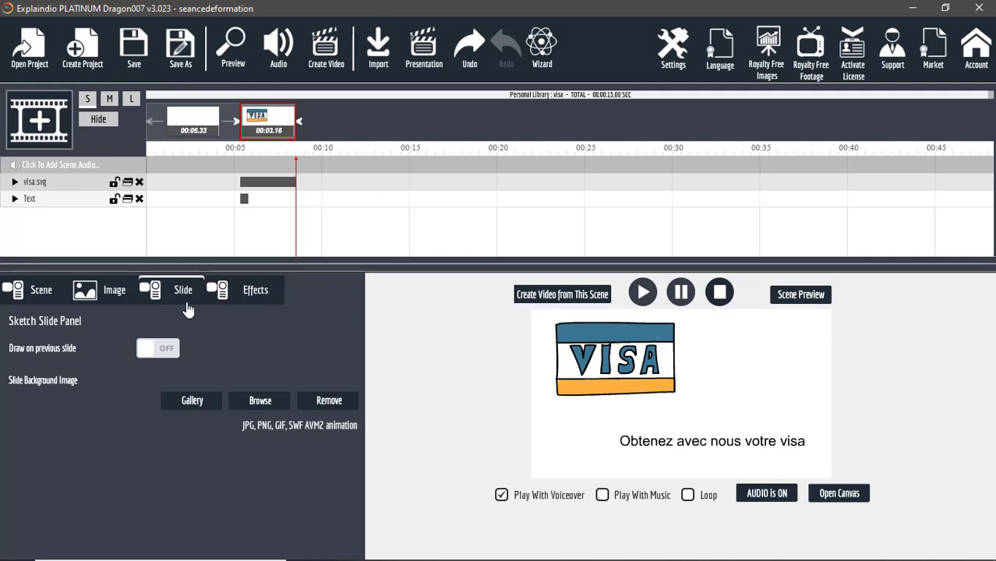
# - Look at the Visa sketch's image and effects settings, and play the scene to view the drawing hand
pyautogui.click(98, 296)
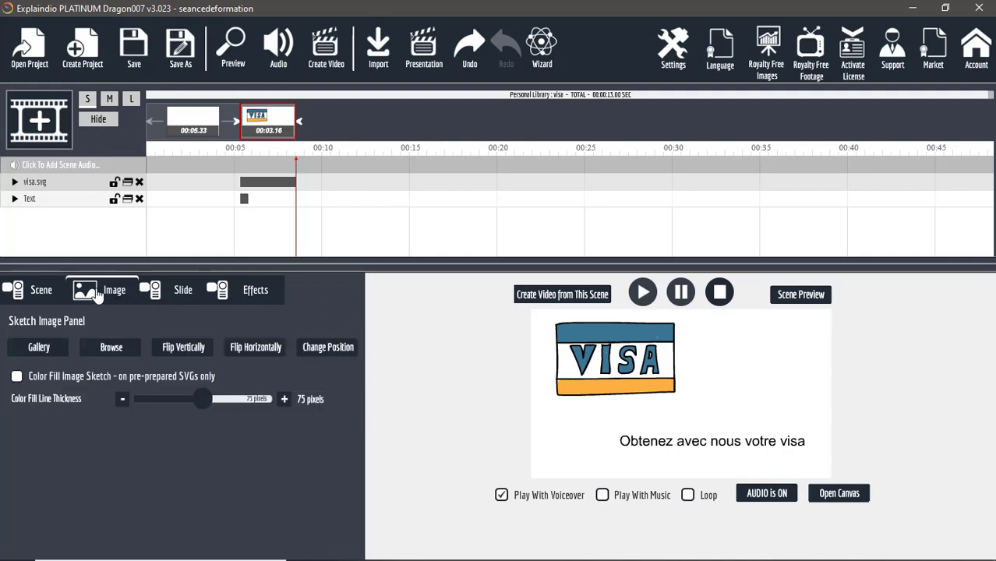
pyautogui.click(212, 291)
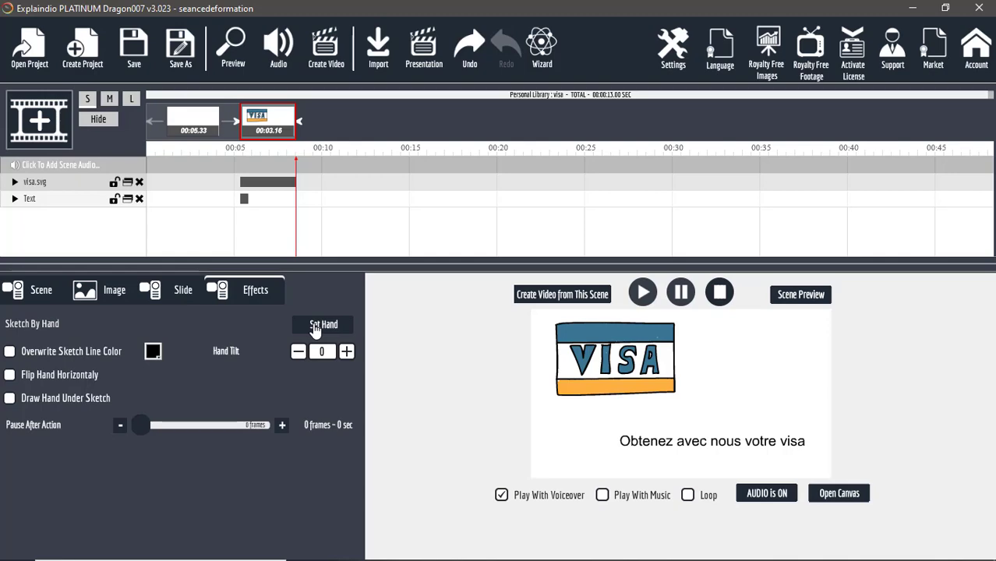
pyautogui.click(650, 298)
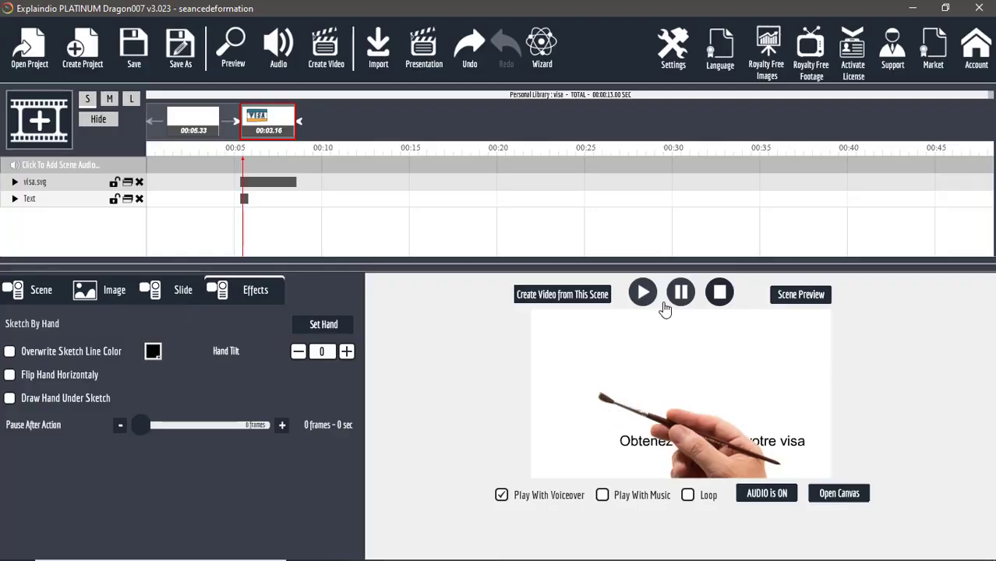
# - Change the Visa sketch's drawing hand to the dark-skinned hand holding a pencil, and replay the scene
pyautogui.click(323, 324)
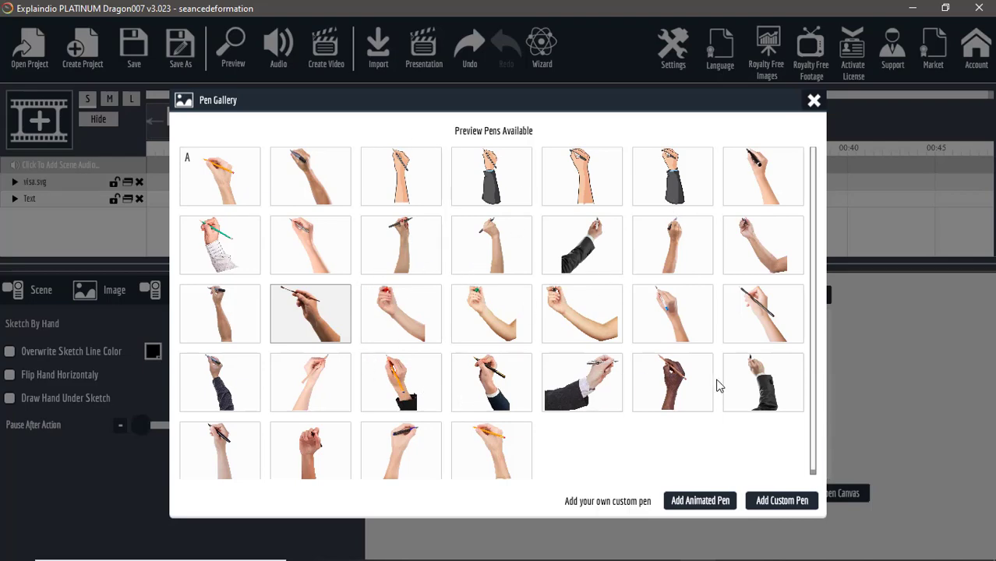
pyautogui.click(677, 382)
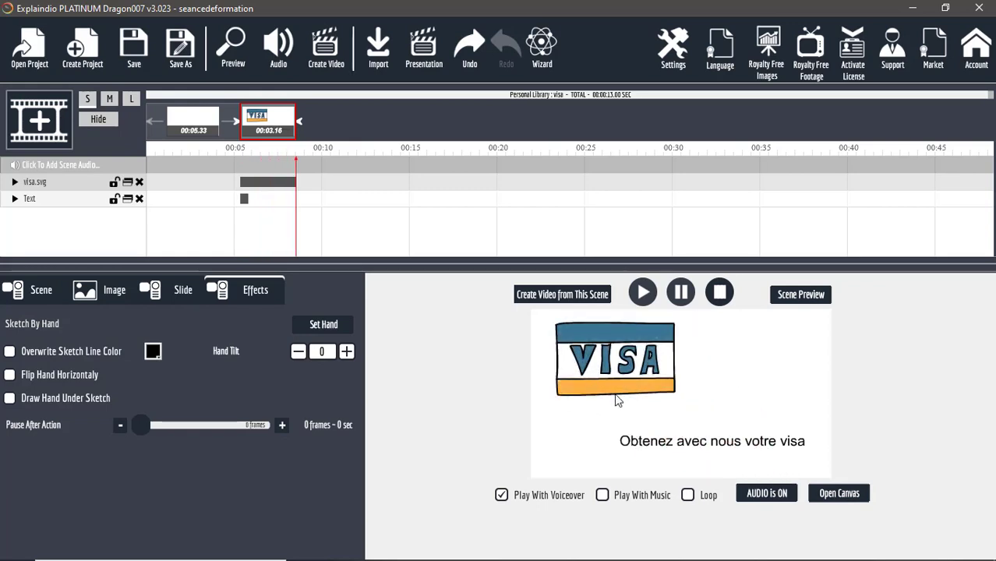
pyautogui.click(718, 293)
pyautogui.click(642, 295)
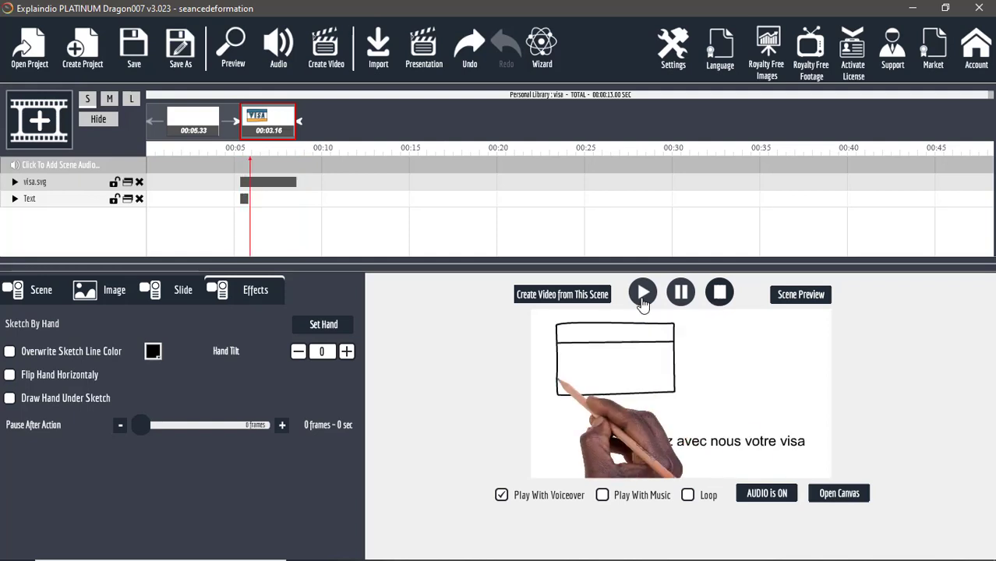
# - Preview the whole project, close the preview and stop the scene playback
pyautogui.click(234, 55)
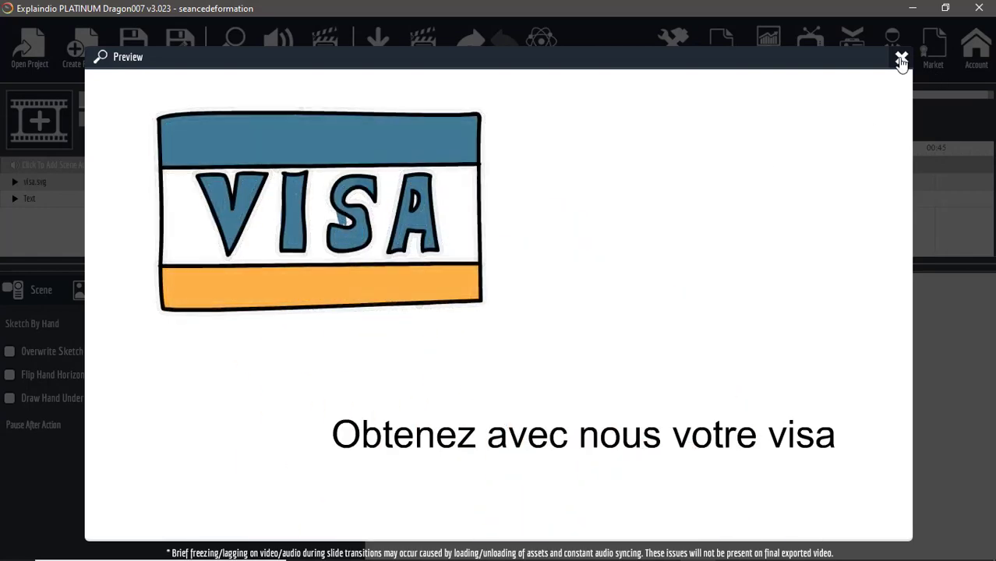
pyautogui.click(901, 57)
pyautogui.click(719, 292)
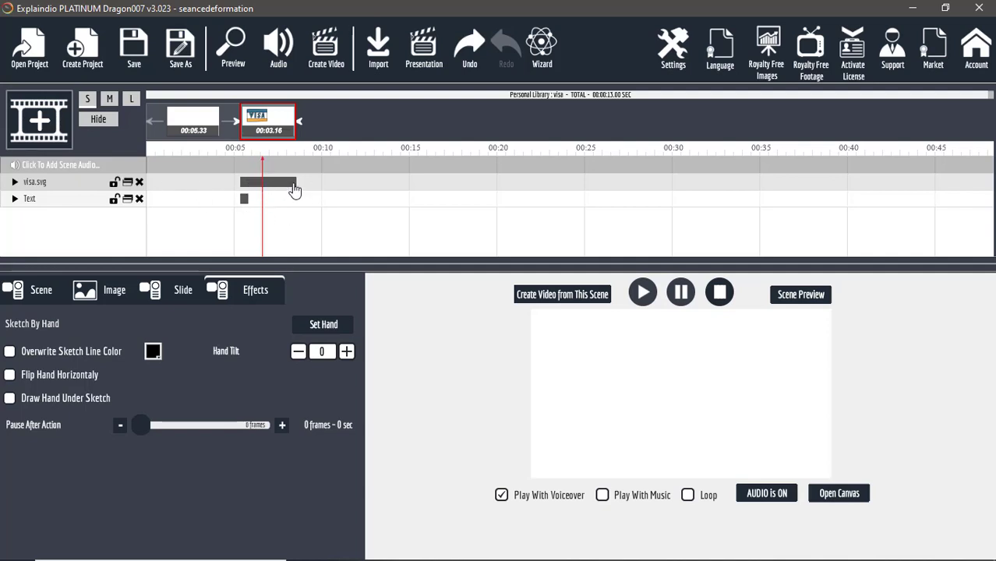
# - Delay the text clip on the timeline so that it ends together with the Visa clip, playing the scene to check the timing
pyautogui.moveTo(285, 184)
pyautogui.mouseDown()
pyautogui.moveTo(311, 187)
pyautogui.moveTo(248, 199)
pyautogui.moveTo(278, 202)
pyautogui.mouseUp()
pyautogui.click(643, 292)
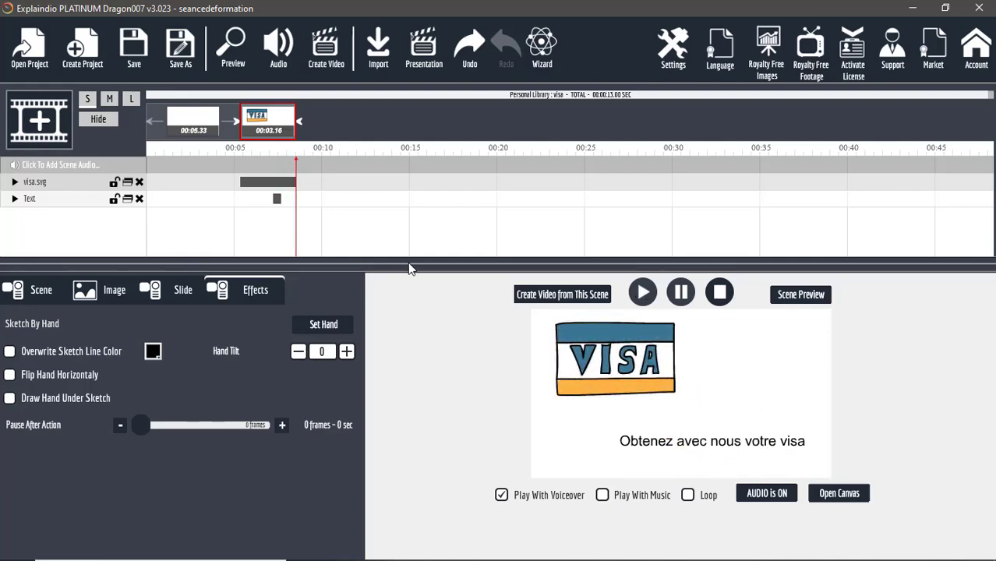
pyautogui.moveTo(275, 200); pyautogui.dragTo(303, 202)
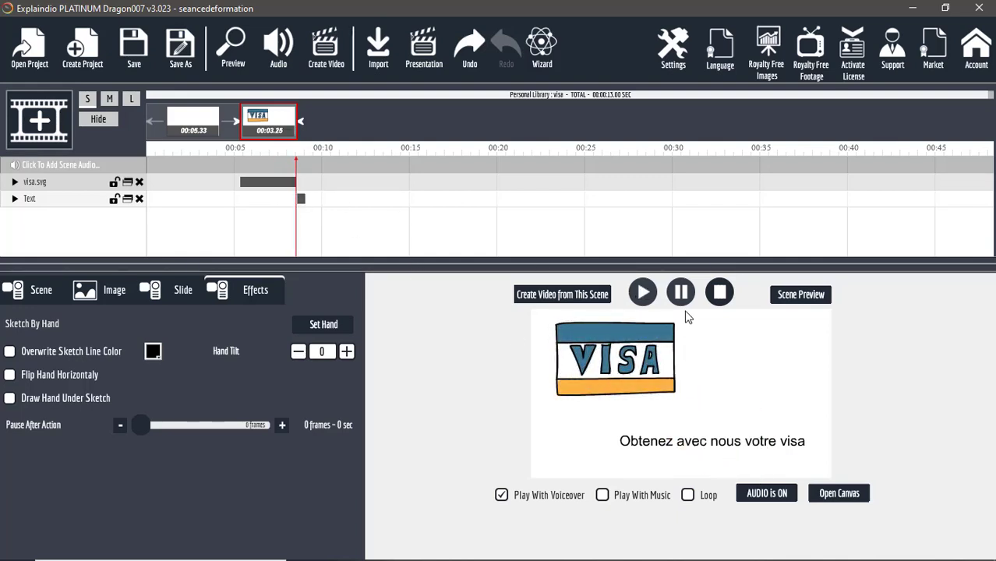
pyautogui.click(718, 292)
pyautogui.click(643, 293)
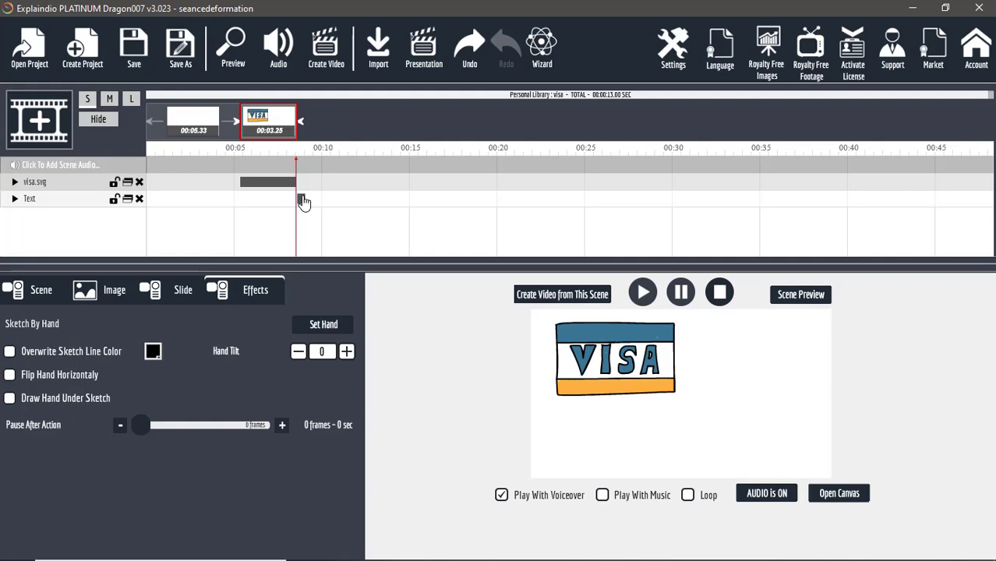
pyautogui.moveTo(304, 202); pyautogui.dragTo(295, 201)
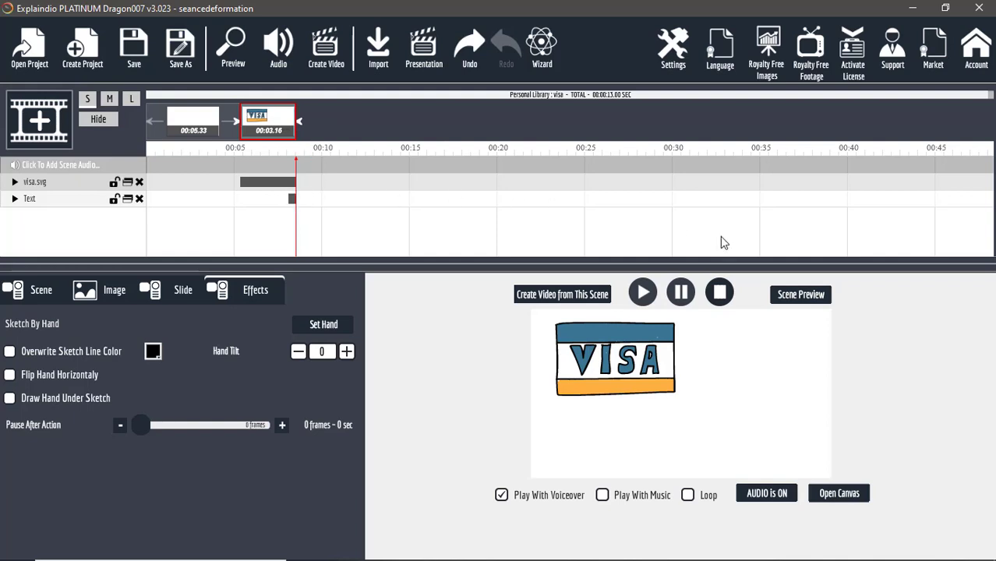
pyautogui.click(718, 292)
pyautogui.click(643, 293)
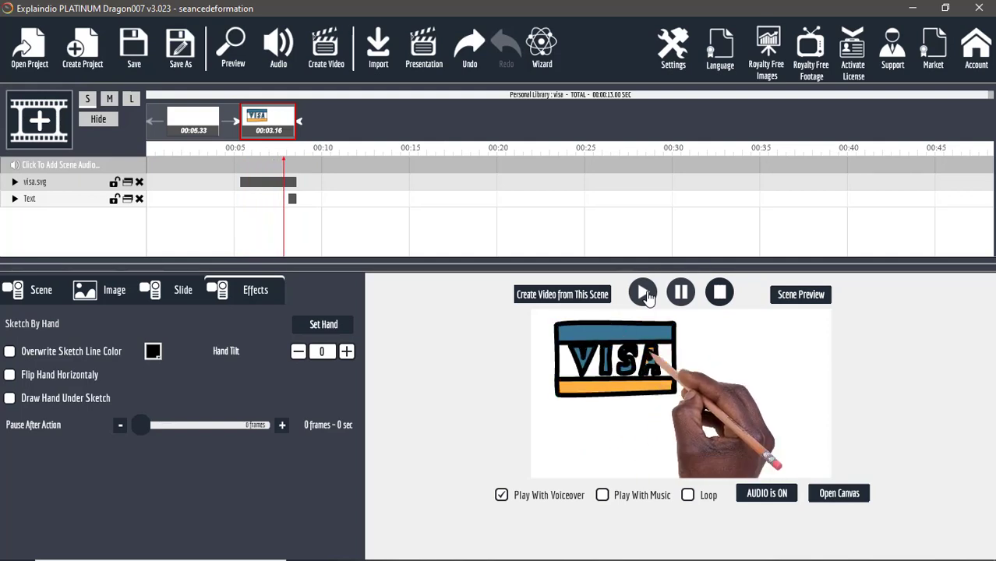
# - Reopen the canvas and start another new blank scene after the Visa scene
pyautogui.click(840, 493)
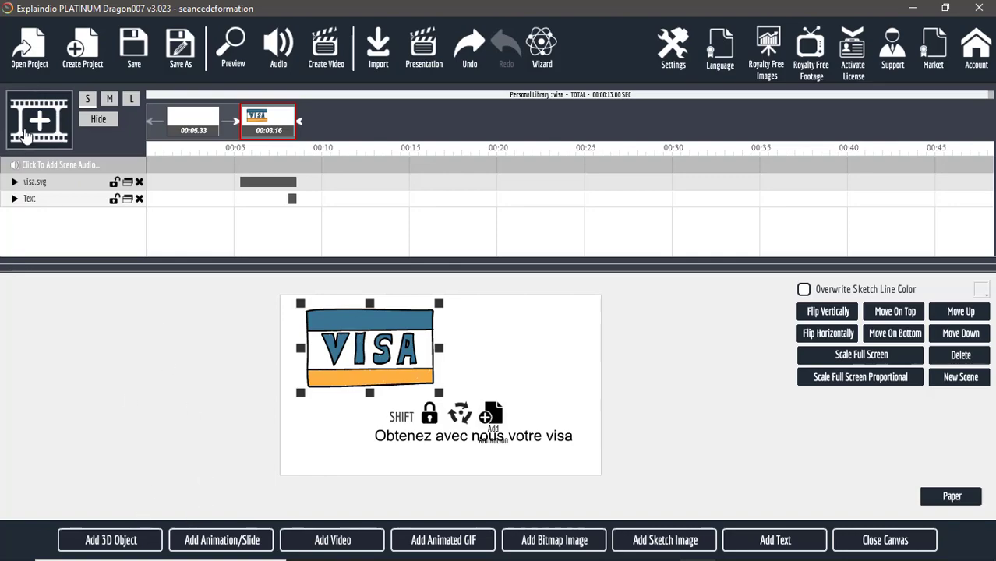
pyautogui.click(26, 136)
pyautogui.click(378, 304)
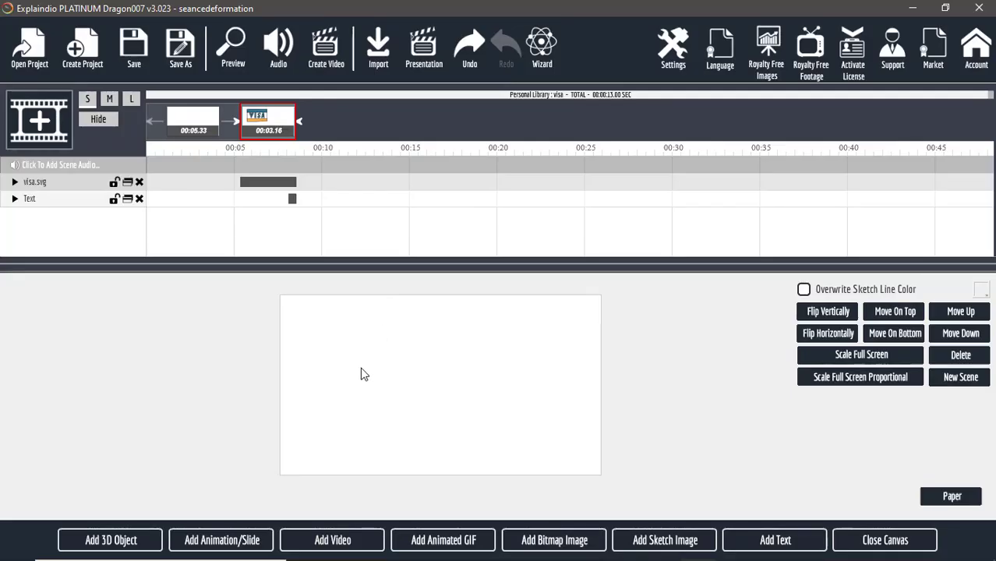
# - Choose #PROHACKFR.mp4 from the #PROHACKFR workspace folder as the video for the new canvas scene
pyautogui.click(347, 538)
pyautogui.click(403, 301)
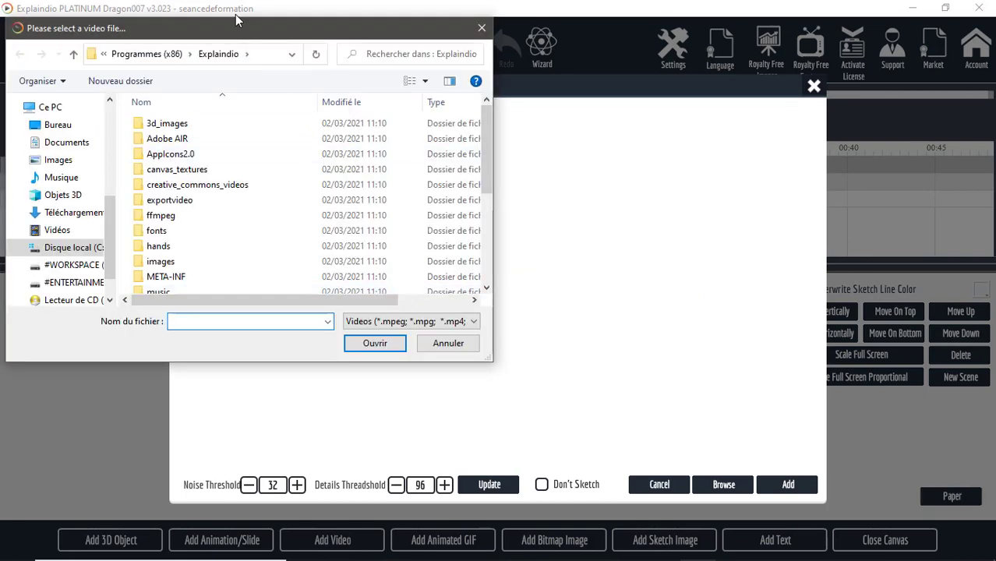
pyautogui.moveTo(244, 35); pyautogui.dragTo(496, 49)
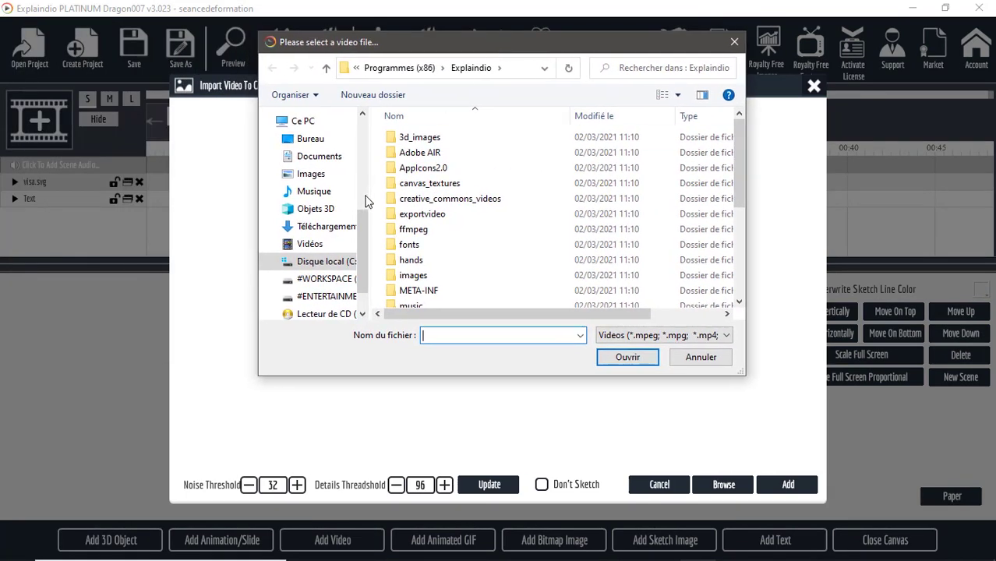
pyautogui.click(334, 228)
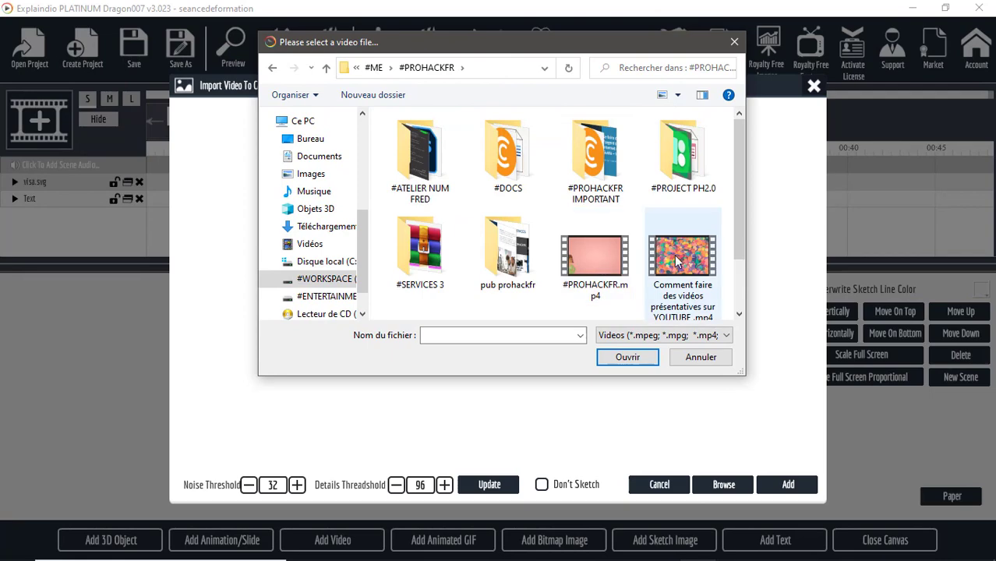
pyautogui.doubleClick(610, 269)
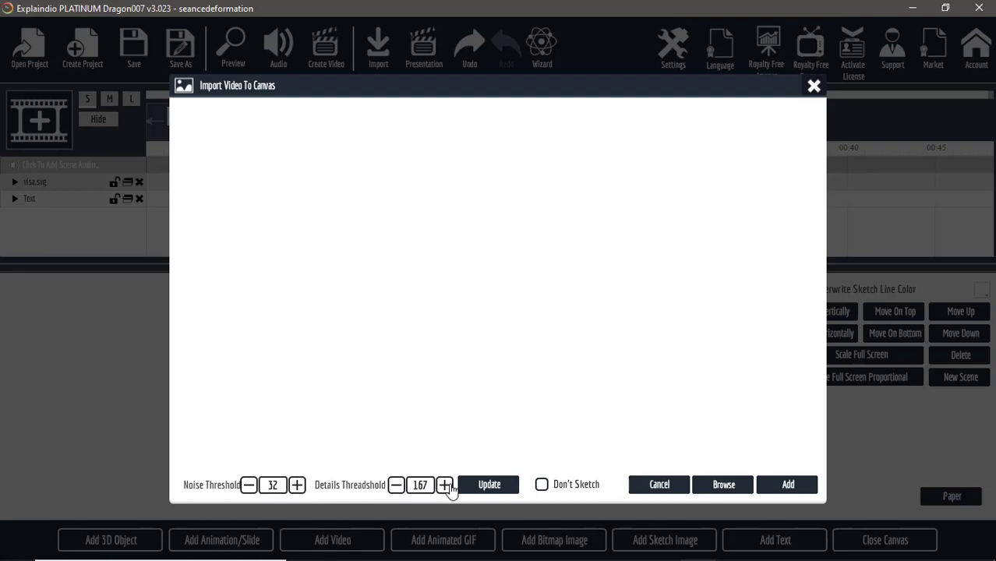
# - Add the video to the canvas without sketching, with details threshold 200, scale it to full screen and close the canvas
pyautogui.click(444, 485)
pyautogui.click(445, 485)
pyautogui.click(444, 485)
pyautogui.click(444, 485)
pyautogui.click(444, 485)
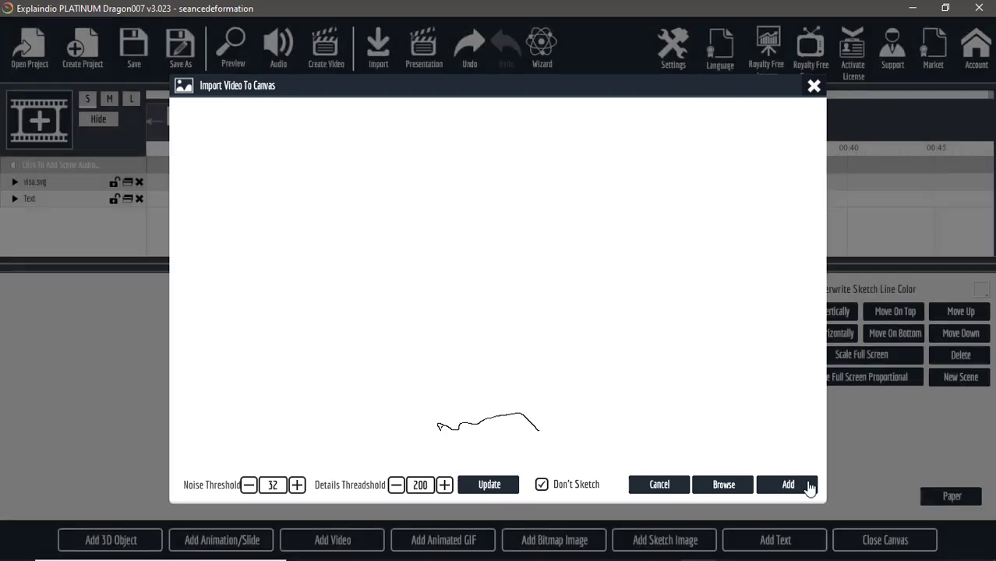
pyautogui.click(786, 485)
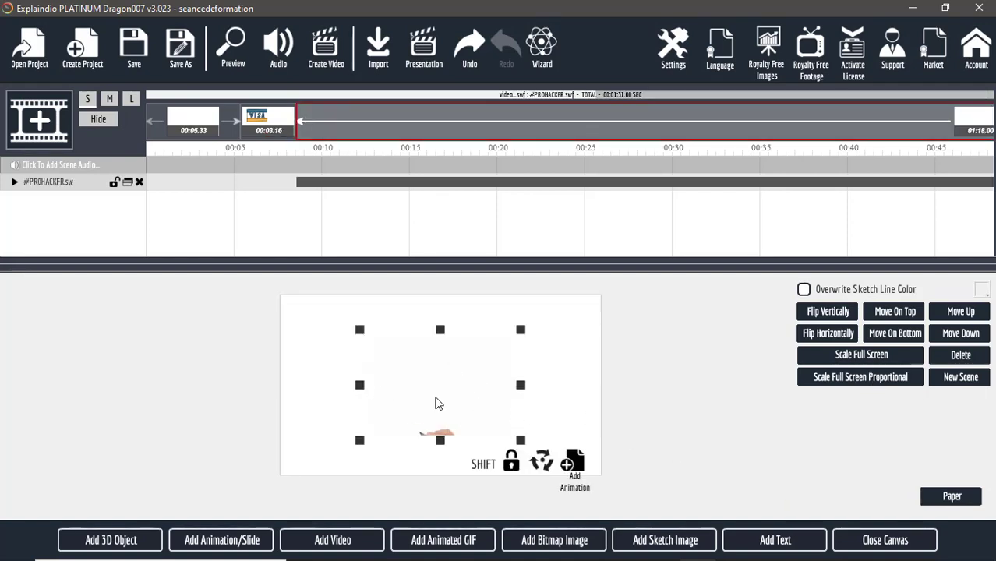
pyautogui.click(875, 359)
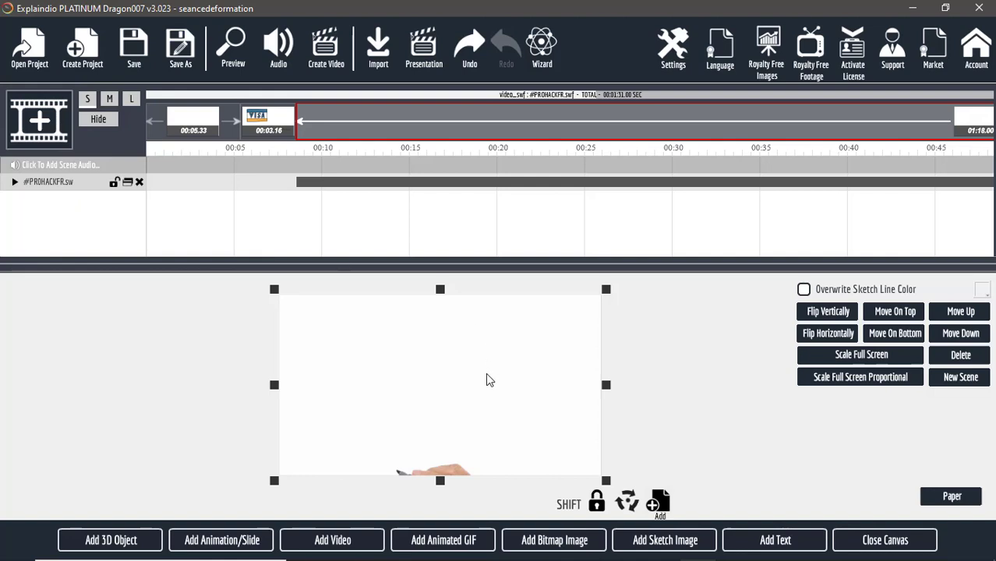
pyautogui.click(840, 539)
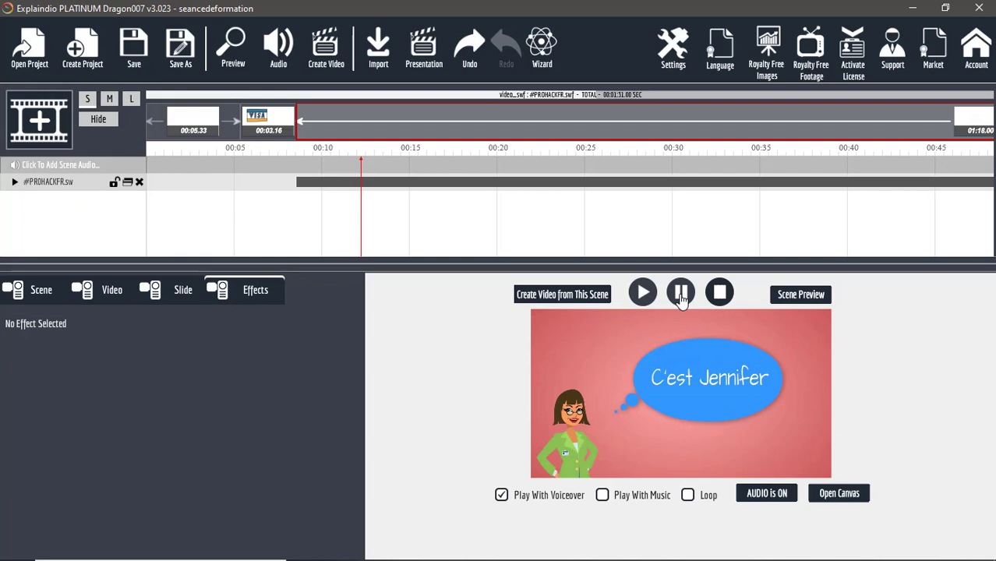
# - Play and pause the imported video scene, and look through its slide, effects, video and scene settings
pyautogui.click(645, 300)
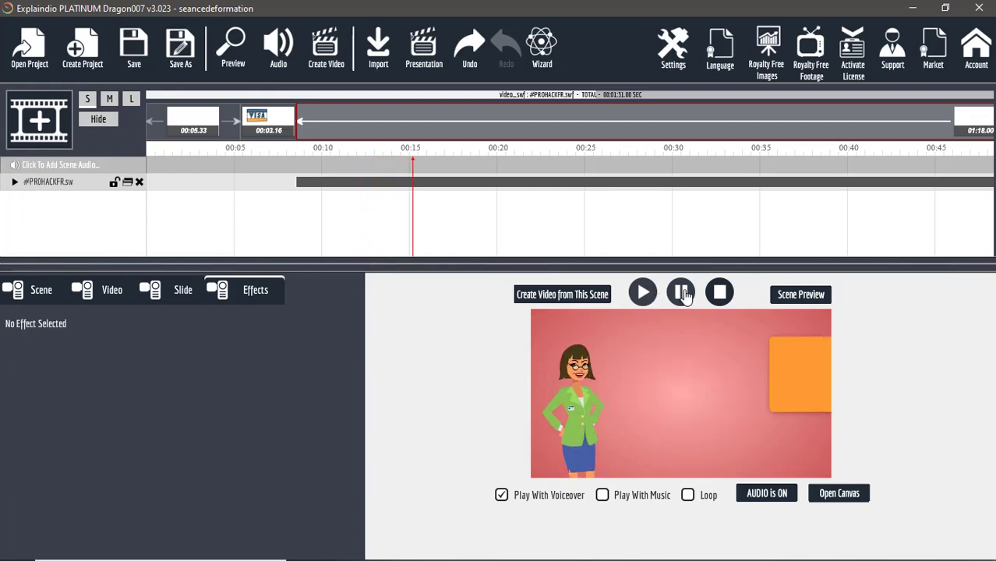
pyautogui.click(682, 293)
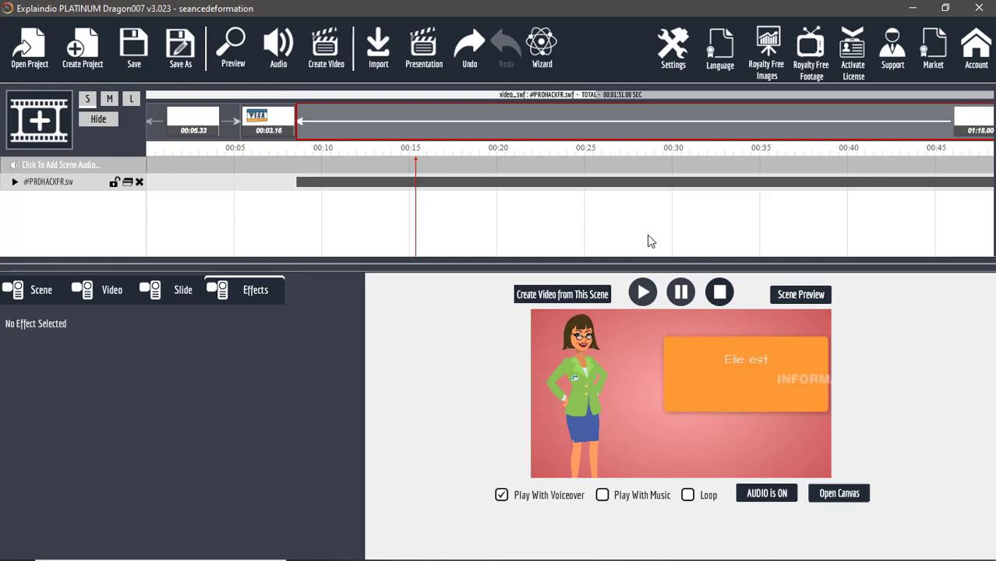
pyautogui.click(643, 292)
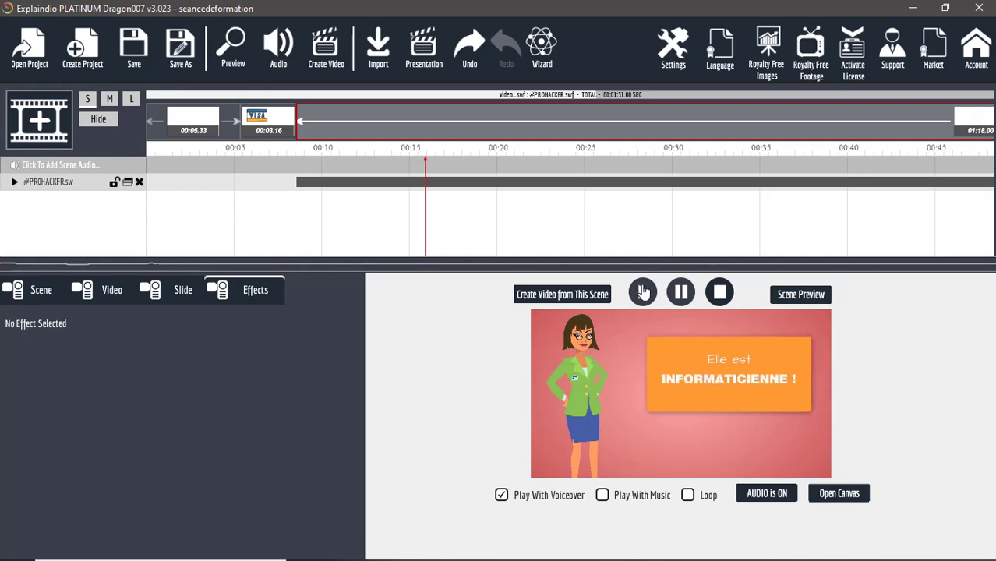
pyautogui.click(180, 289)
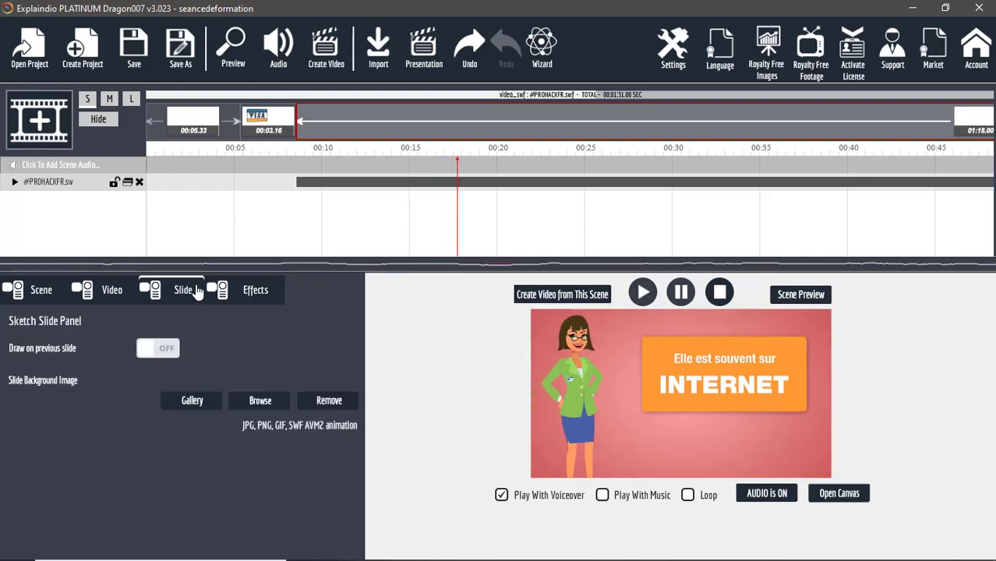
pyautogui.click(246, 293)
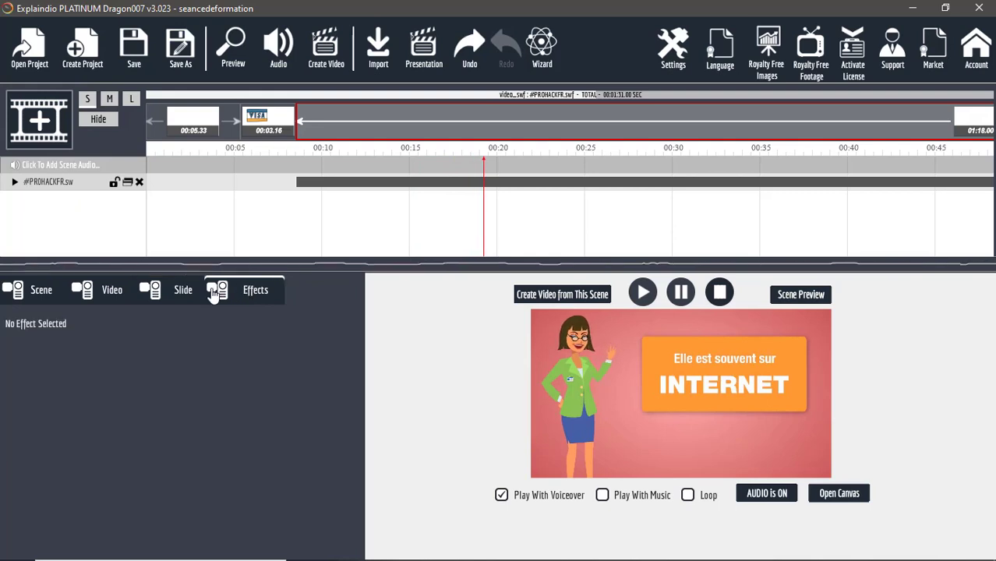
pyautogui.click(84, 290)
pyautogui.click(23, 293)
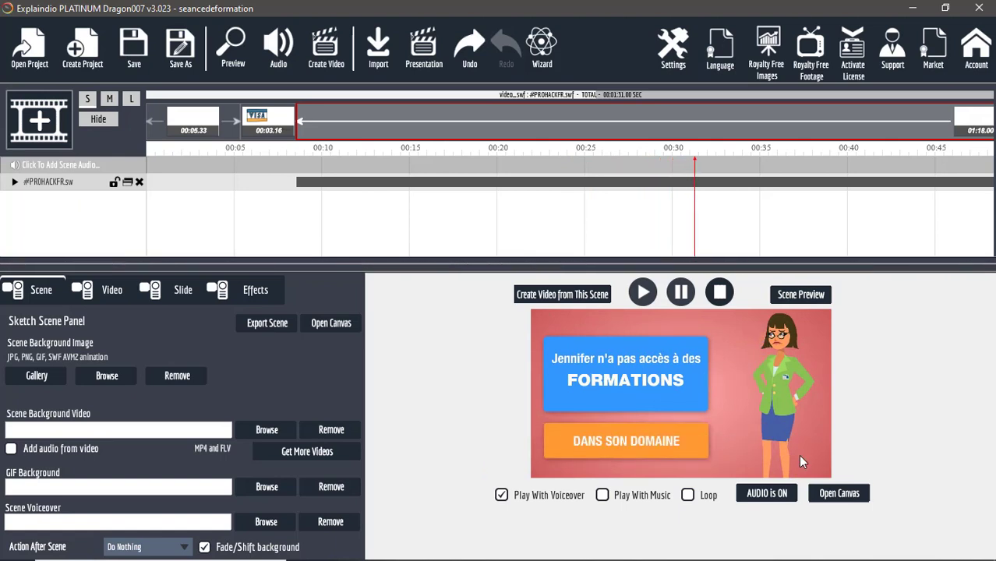
# - Delete the #PROHACKFR video from the reopened canvas and start another blank canvas scene after the Visa scene
pyautogui.click(829, 496)
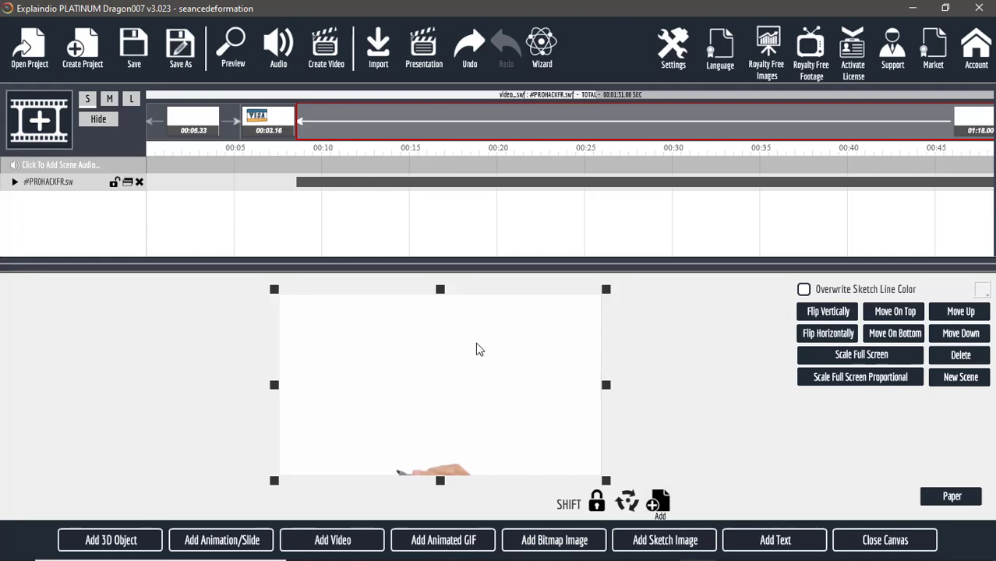
pyautogui.click(946, 359)
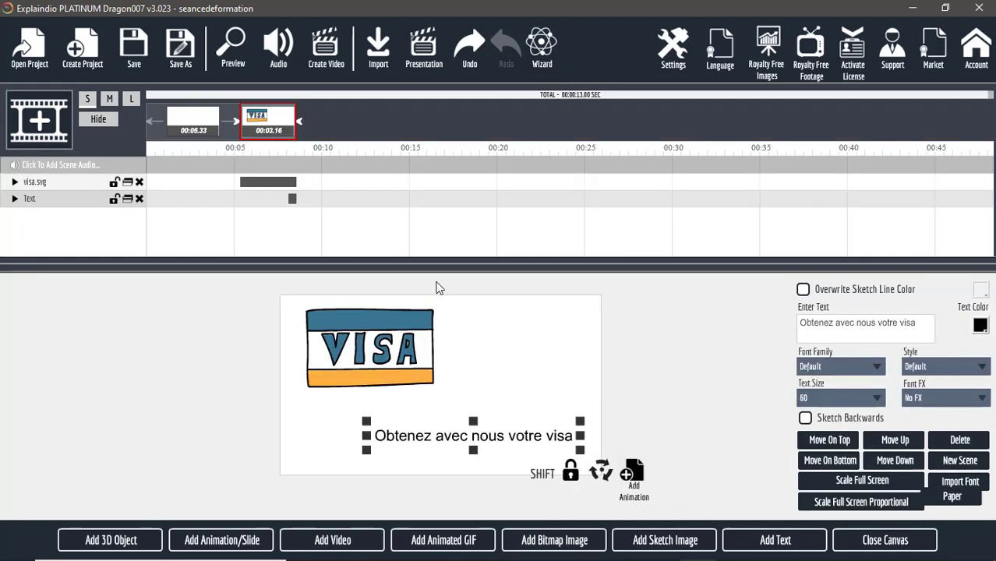
pyautogui.click(43, 124)
pyautogui.click(390, 307)
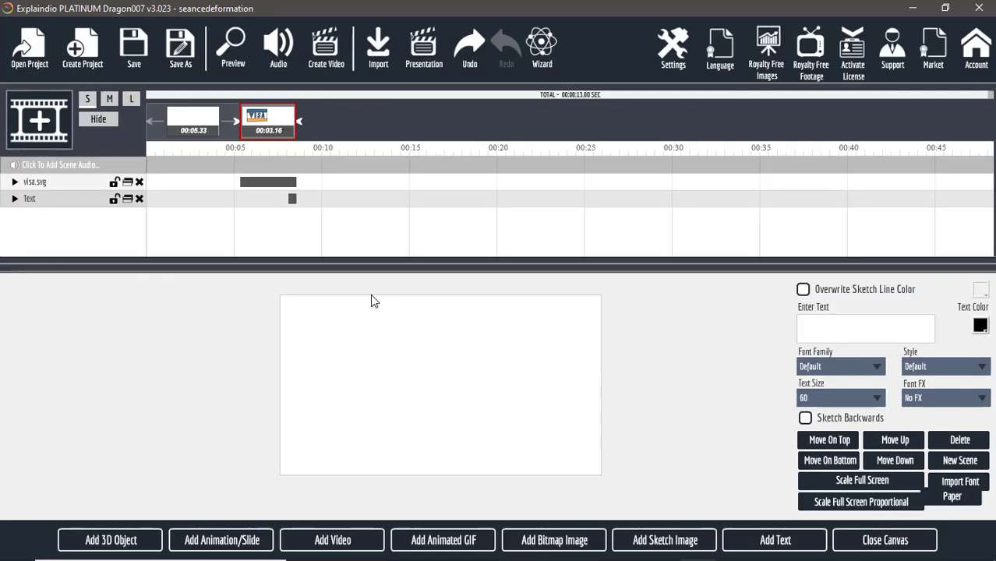
# - Open the Explaindio slide selection and preview the Character Businesswoman pack and several Character Businessman slides
pyautogui.click(227, 541)
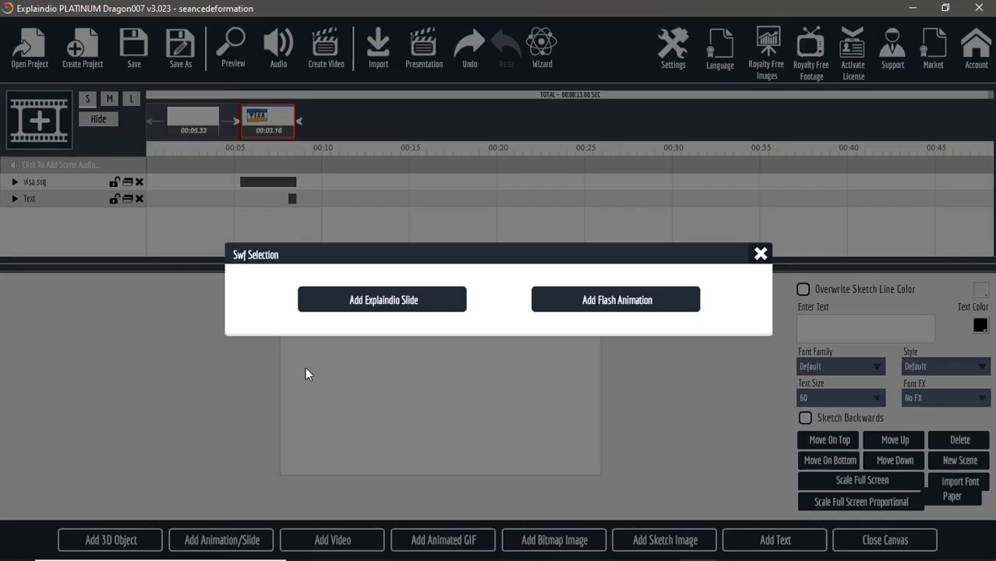
pyautogui.click(379, 304)
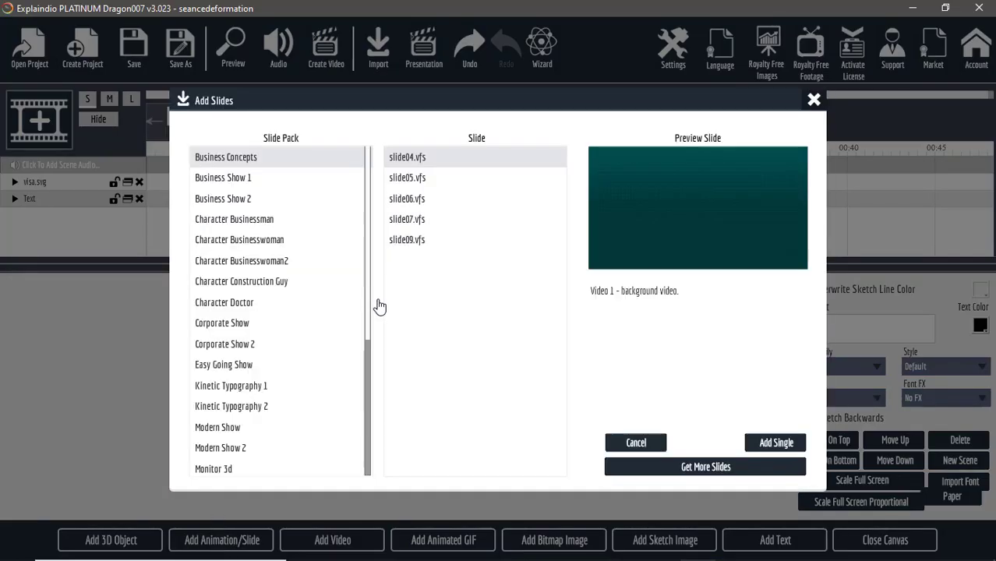
pyautogui.click(237, 240)
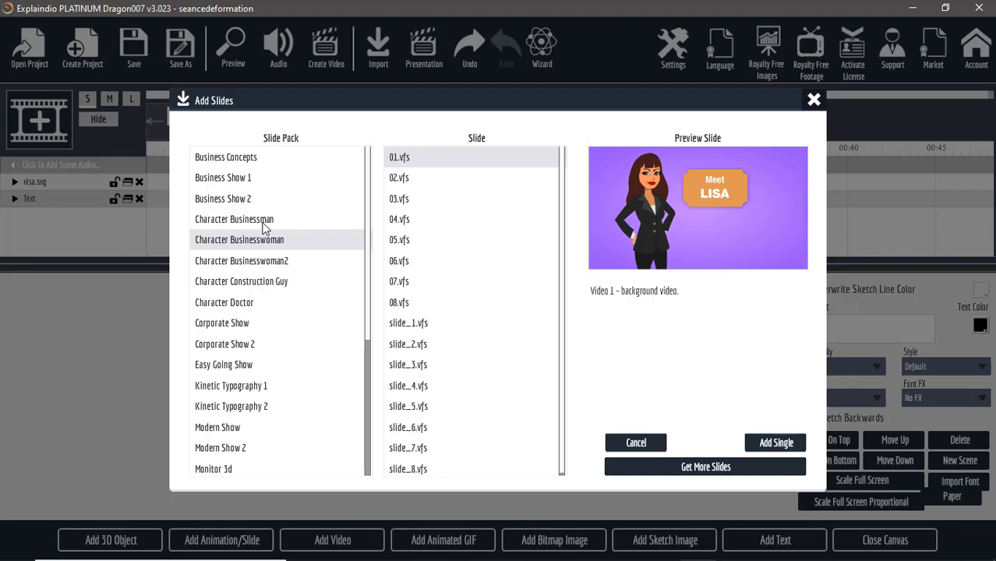
pyautogui.click(263, 222)
pyautogui.click(432, 180)
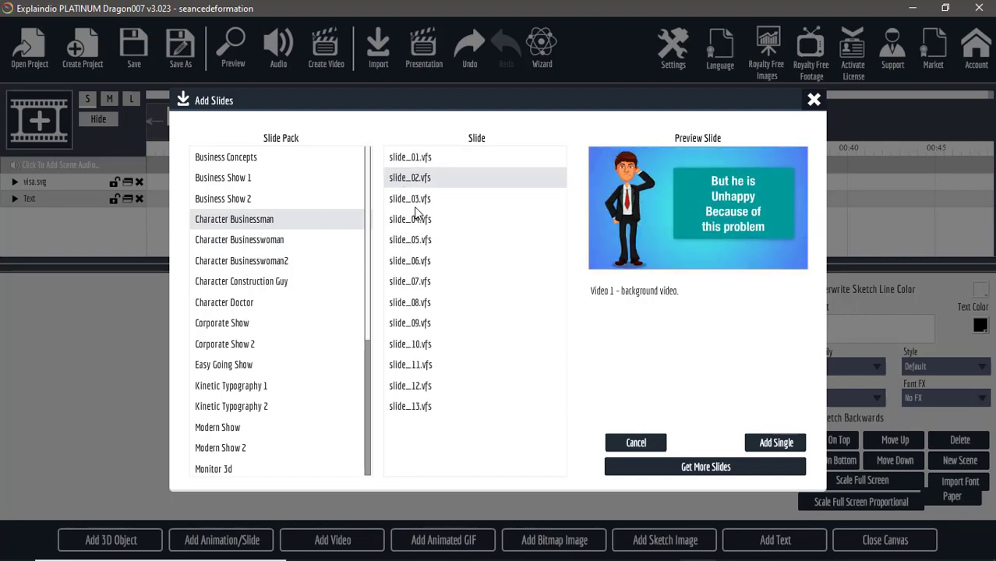
pyautogui.click(421, 201)
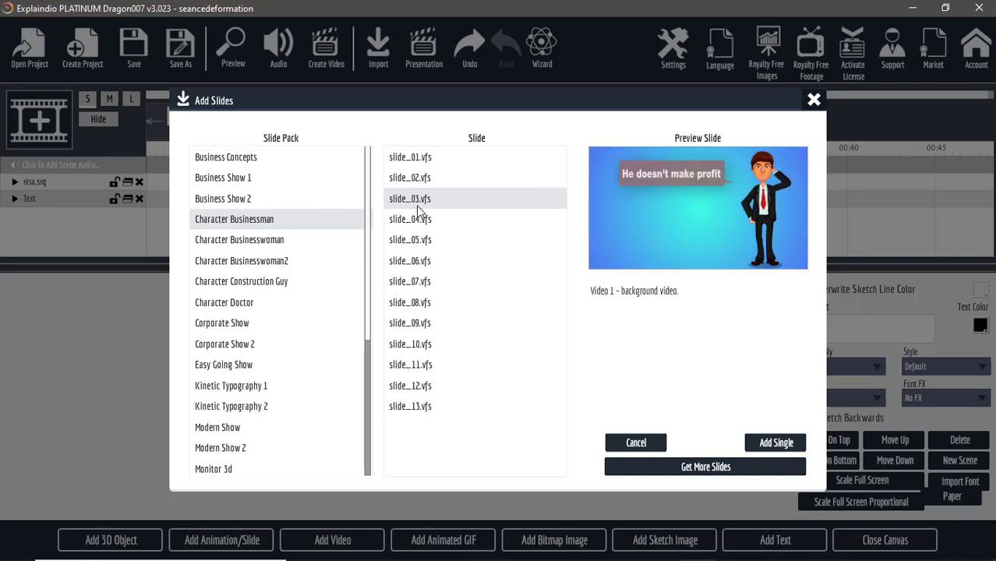
pyautogui.click(420, 223)
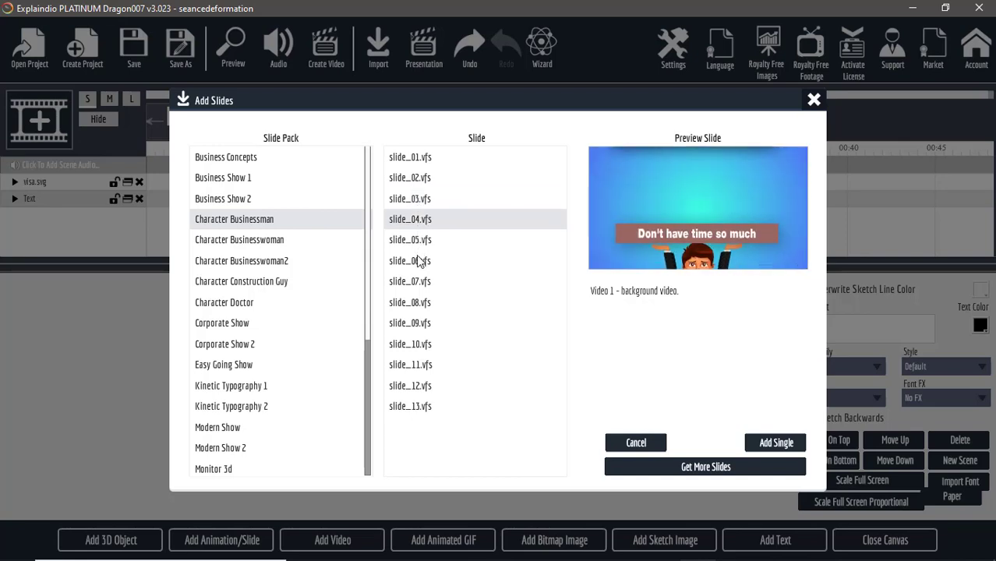
pyautogui.click(419, 266)
pyautogui.click(421, 282)
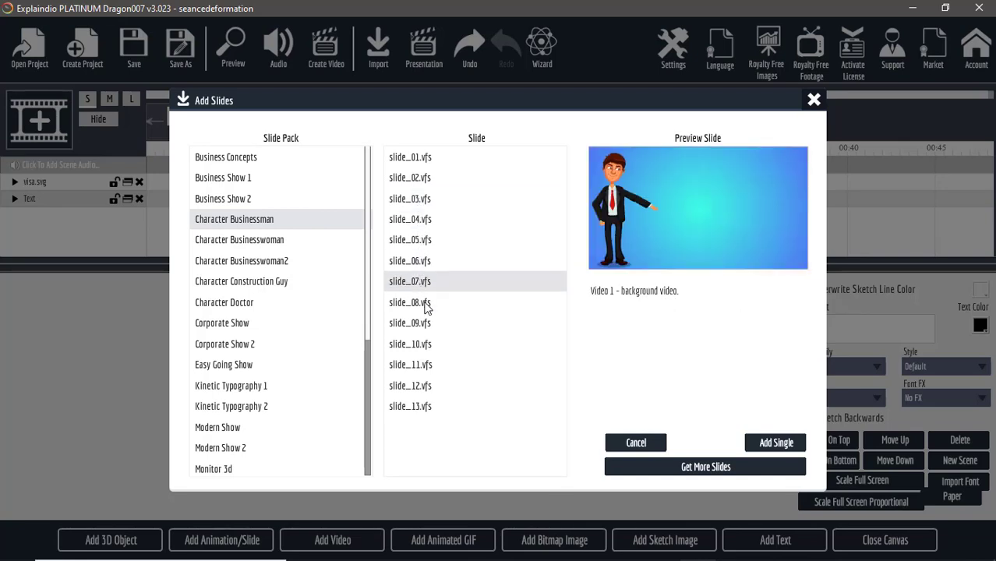
pyautogui.click(426, 309)
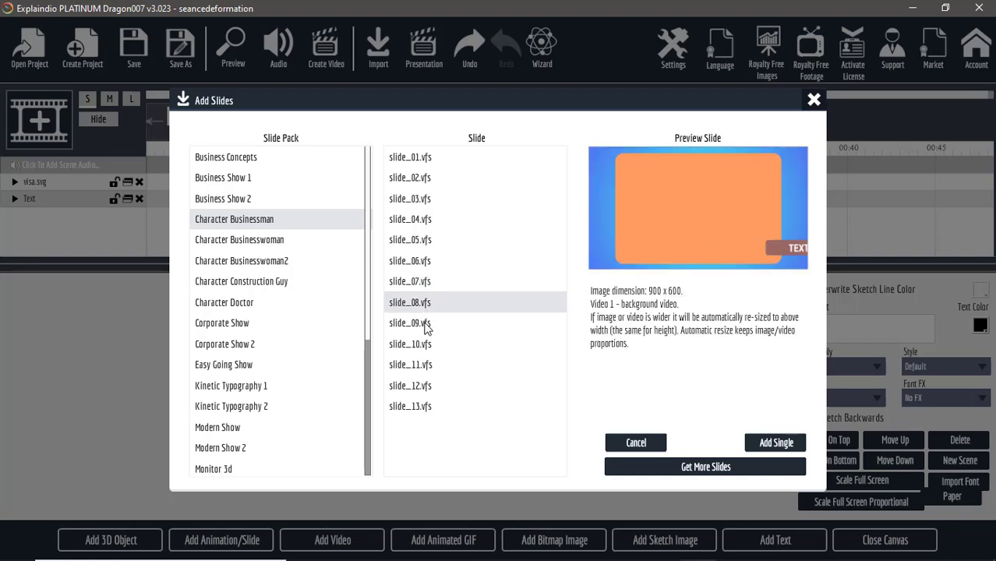
pyautogui.click(424, 324)
# - Preview slides from the Corporate Show 2, Easy Going Show and Kinetic Typography 2 packs
pyautogui.click(201, 345)
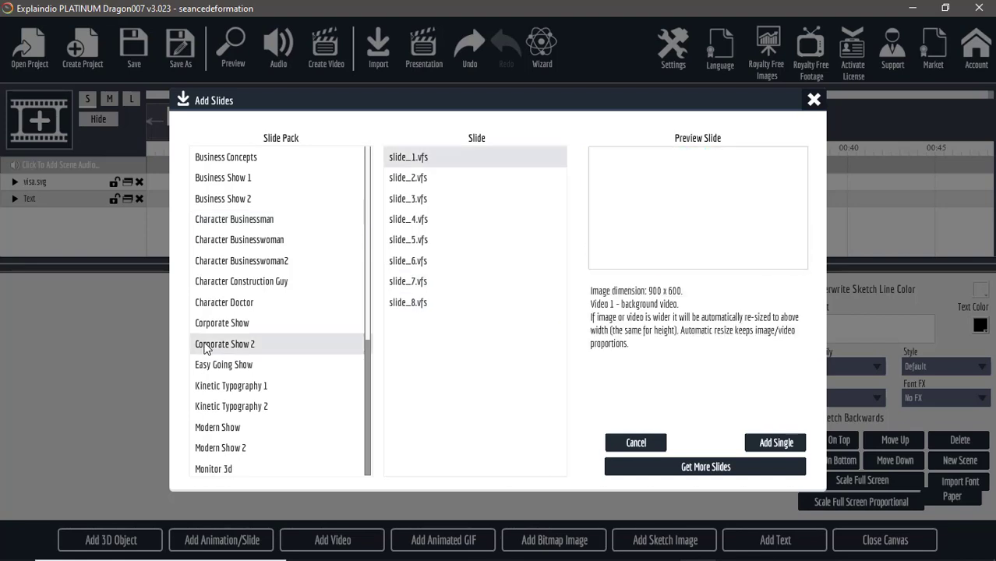
pyautogui.click(257, 366)
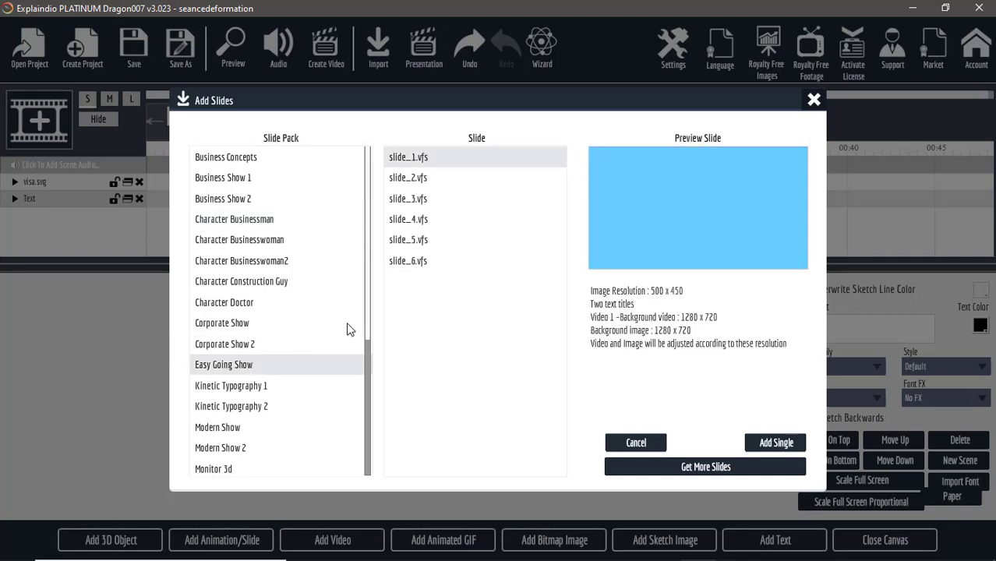
pyautogui.click(404, 238)
pyautogui.click(409, 198)
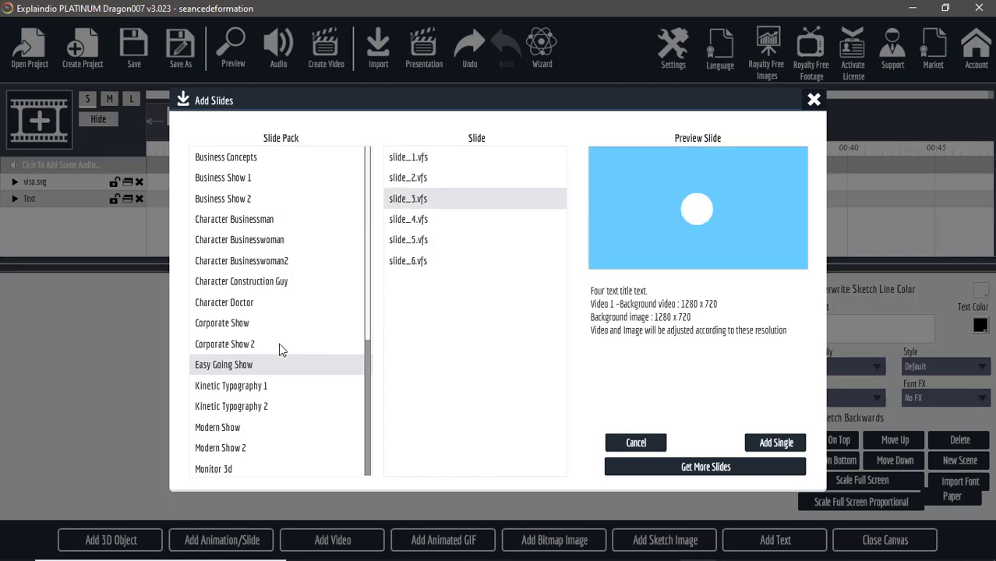
pyautogui.click(256, 403)
# - Add slide_12.vfs from the Character Businessman pack to the canvas, keeping the default import settings
pyautogui.click(255, 223)
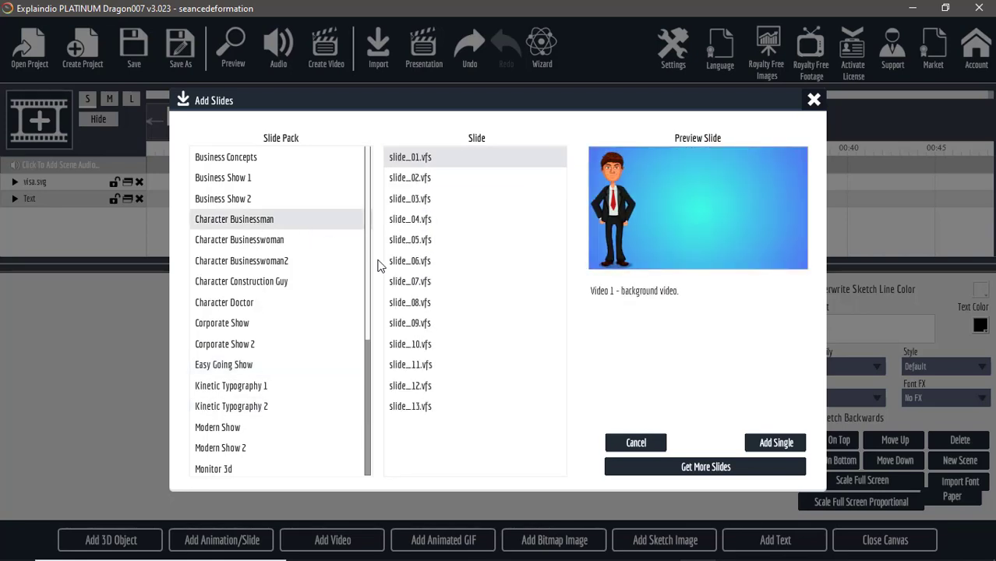
pyautogui.click(398, 304)
pyautogui.click(402, 366)
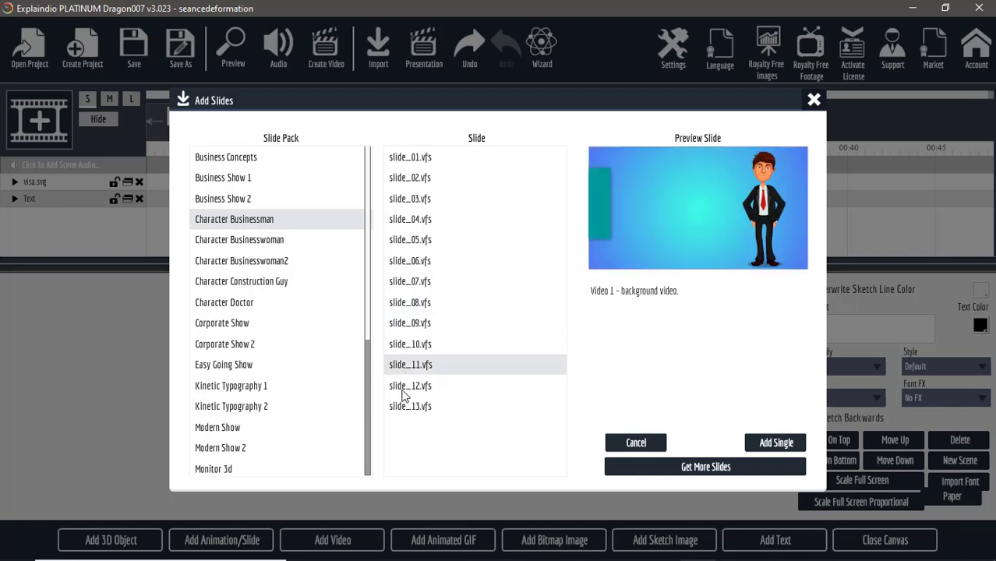
pyautogui.click(402, 388)
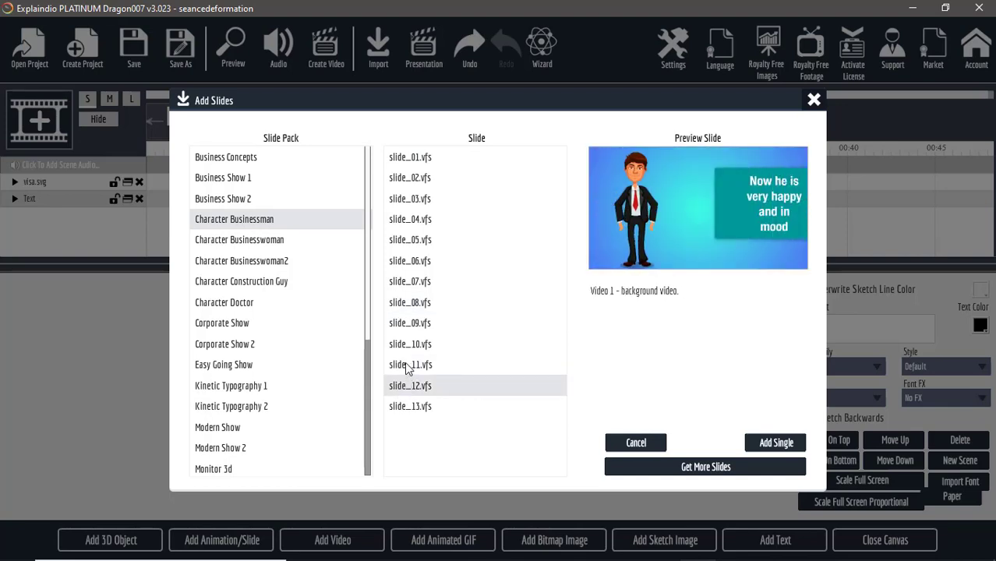
pyautogui.click(780, 443)
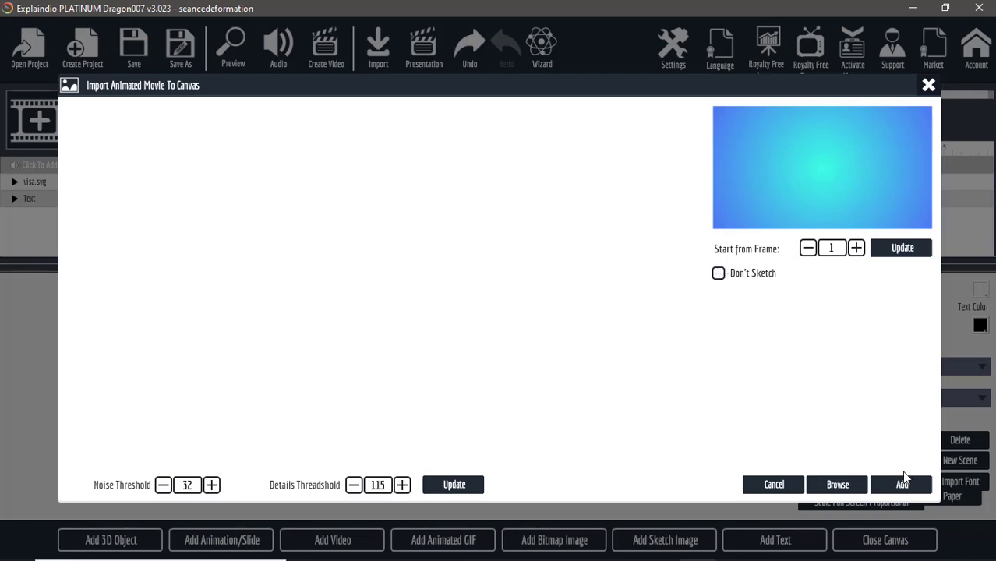
pyautogui.click(904, 481)
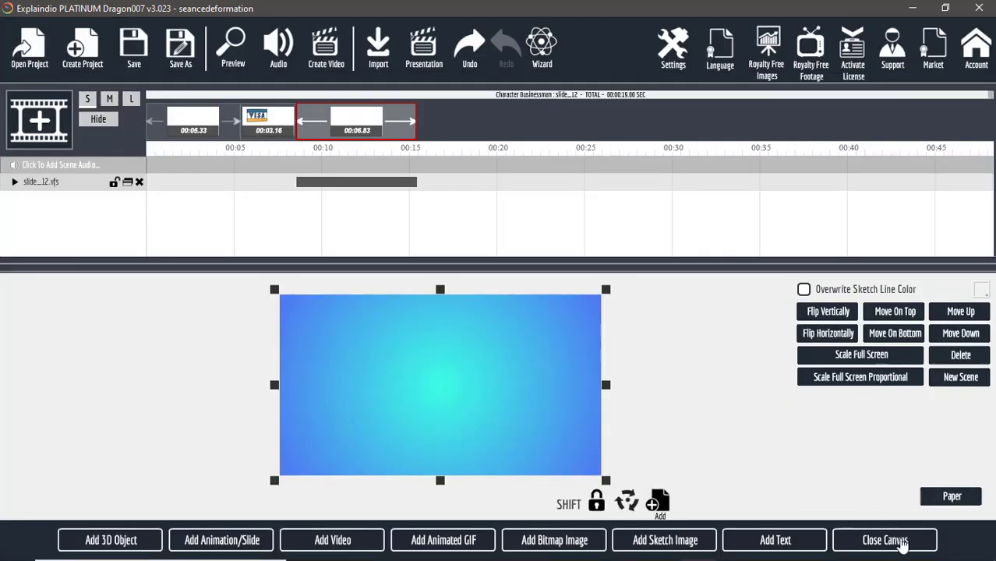
# - Close the canvas, play the slide_12 scene and look through its slide and effects settings
pyautogui.click(902, 547)
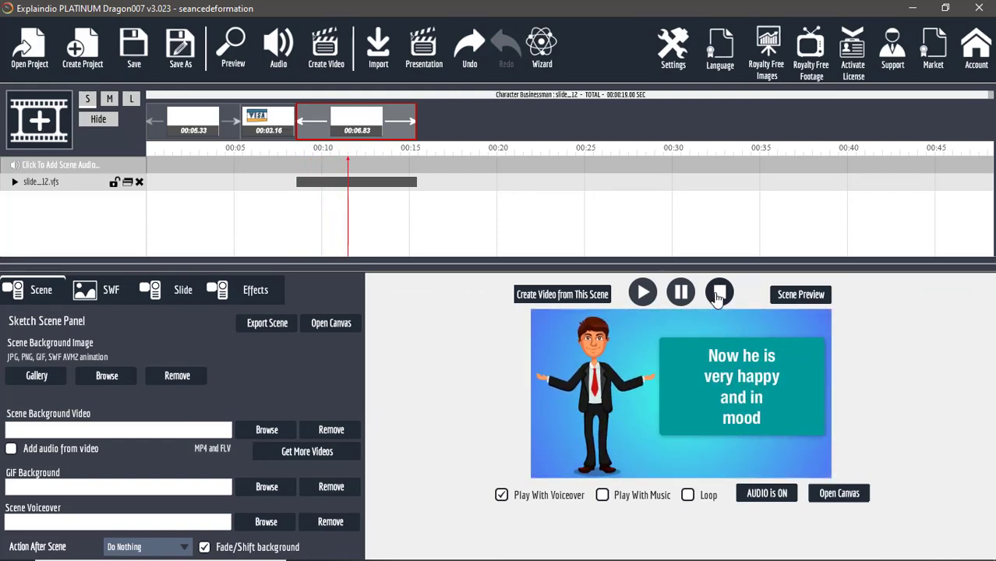
pyautogui.click(183, 289)
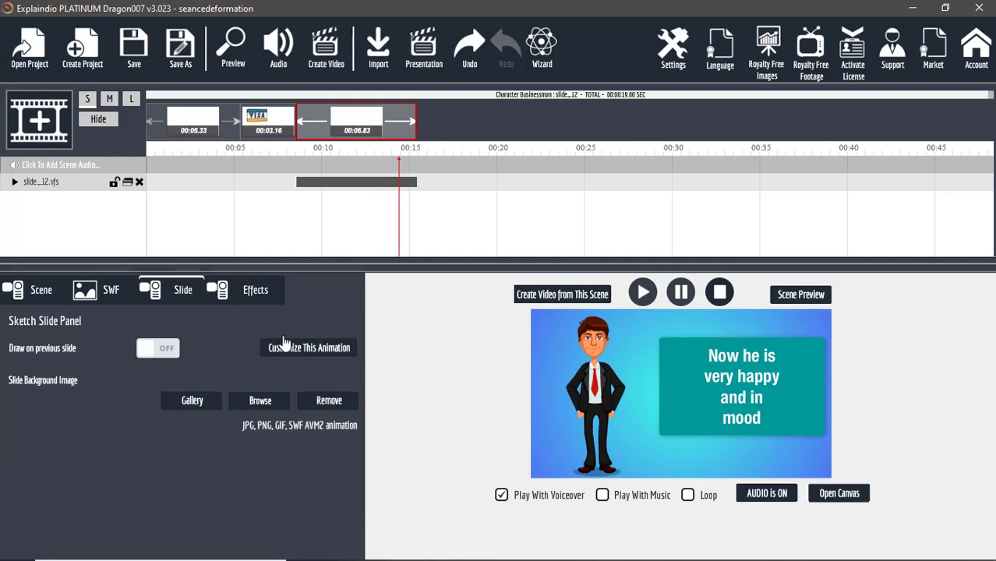
pyautogui.click(263, 295)
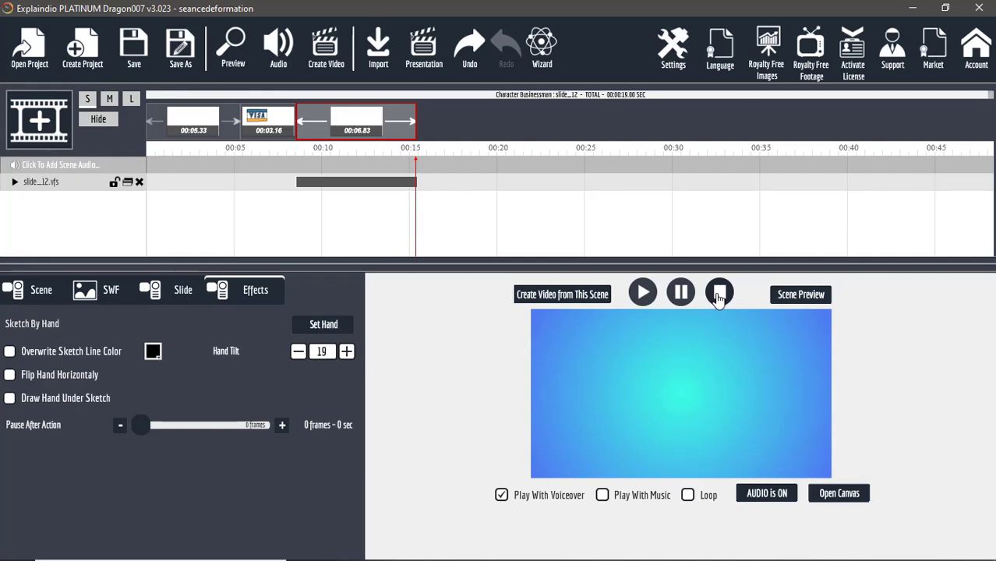
pyautogui.click(643, 292)
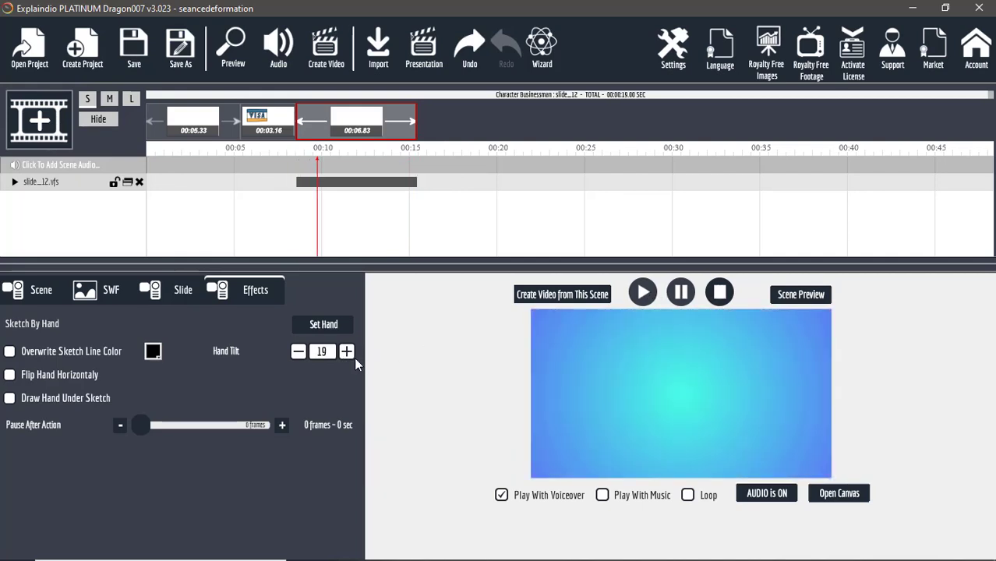
# - Set the hand tilt of the slide_12 scene to 90 and replay the scene
pyautogui.click(346, 351)
pyautogui.click(346, 351)
pyautogui.click(346, 352)
pyautogui.click(346, 351)
pyautogui.click(346, 351)
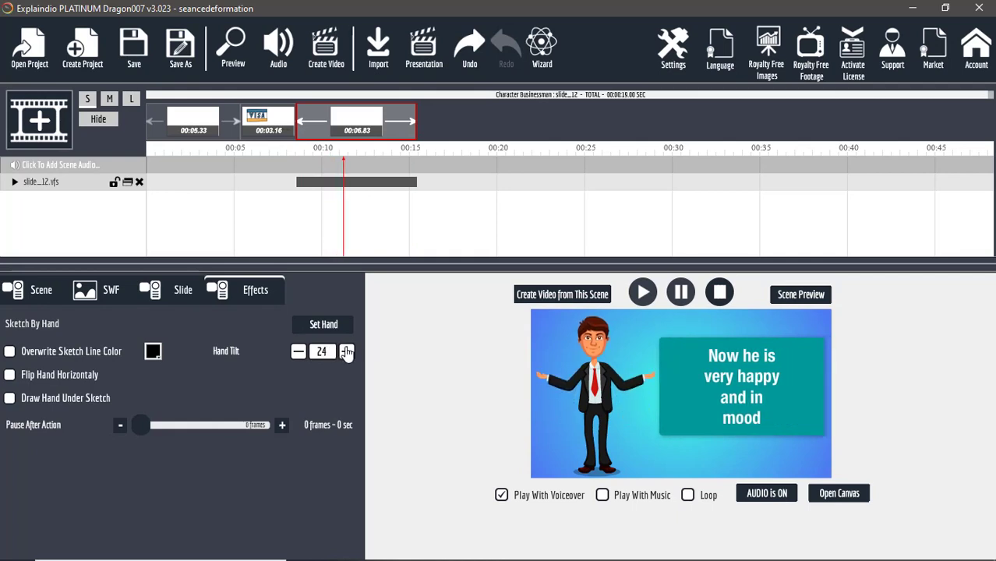
pyautogui.moveTo(346, 352); pyautogui.dragTo(346, 352)
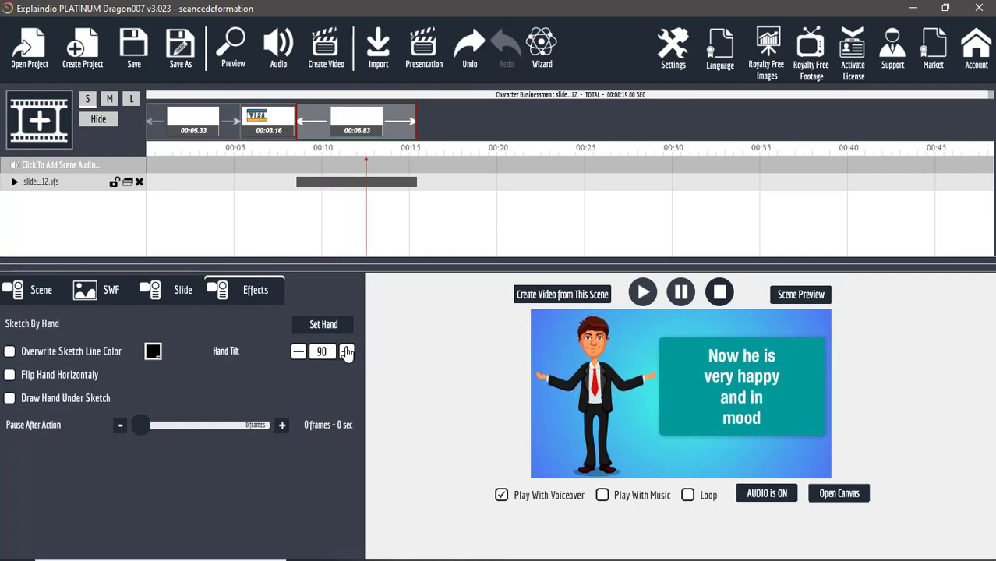
pyautogui.click(717, 292)
pyautogui.click(643, 292)
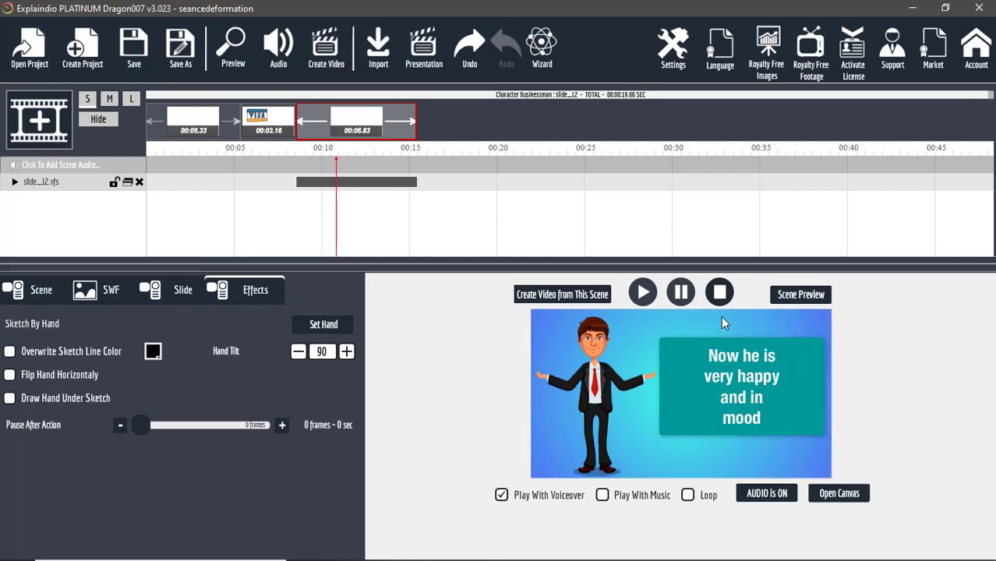
# - Delete the slide_12.vfs animation from the reopened canvas and start a new blank canvas scene after the Visa scene
pyautogui.click(835, 496)
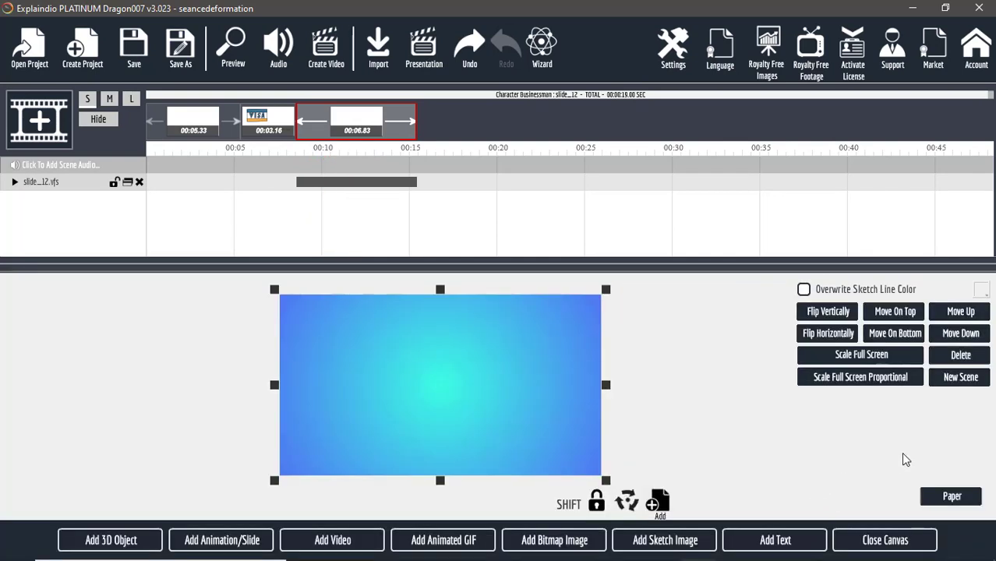
pyautogui.click(978, 359)
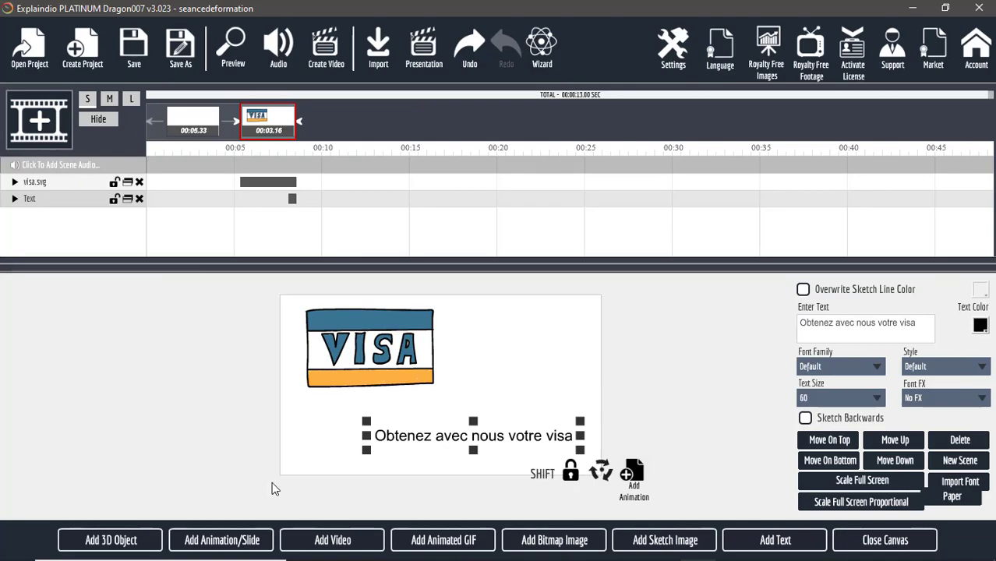
pyautogui.click(35, 134)
pyautogui.click(396, 300)
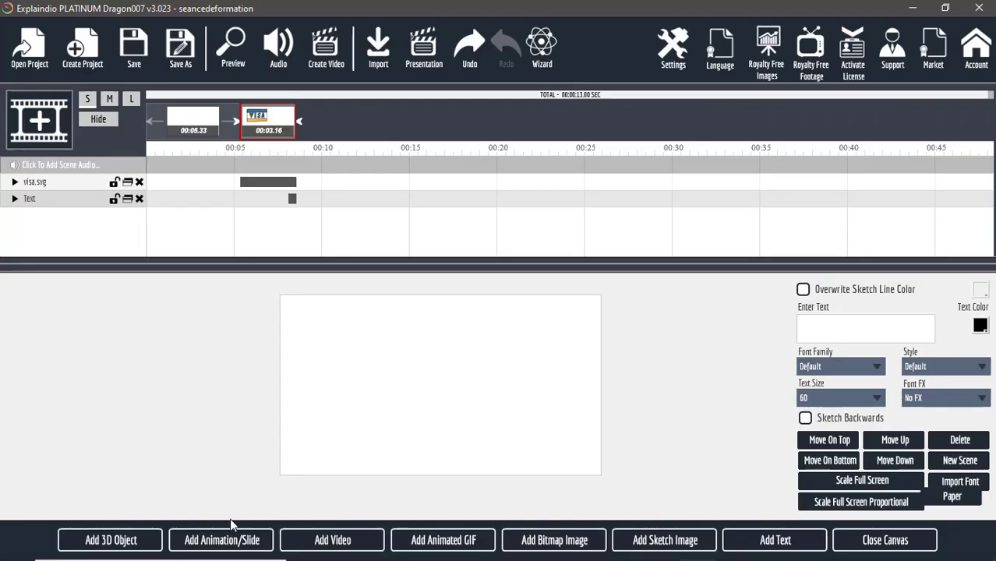
# - Add slide_12.vfs from the Character Businessman pack to the blank canvas as a single slide, keeping the default import settings
pyautogui.click(236, 539)
pyautogui.click(400, 309)
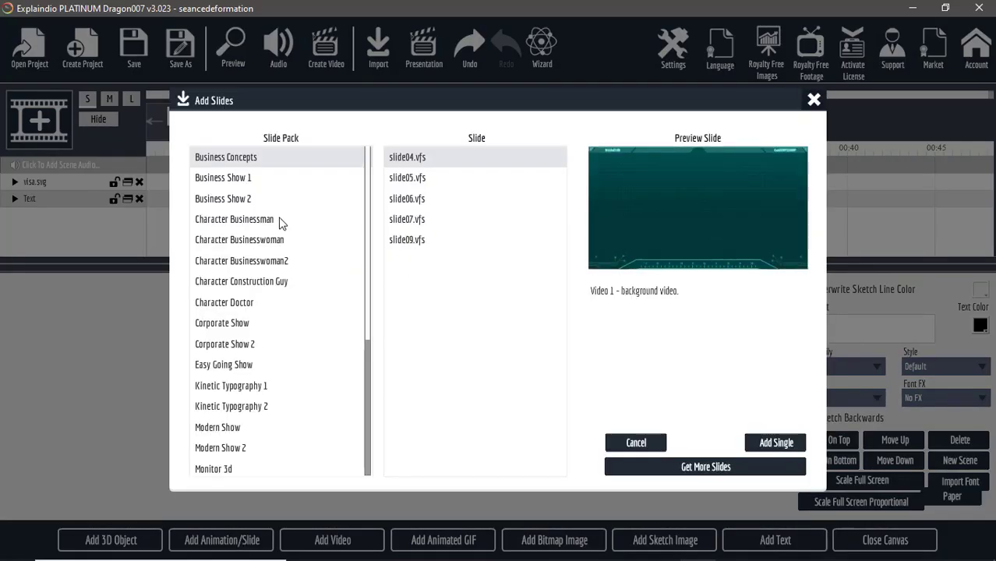
pyautogui.click(234, 219)
pyautogui.click(404, 372)
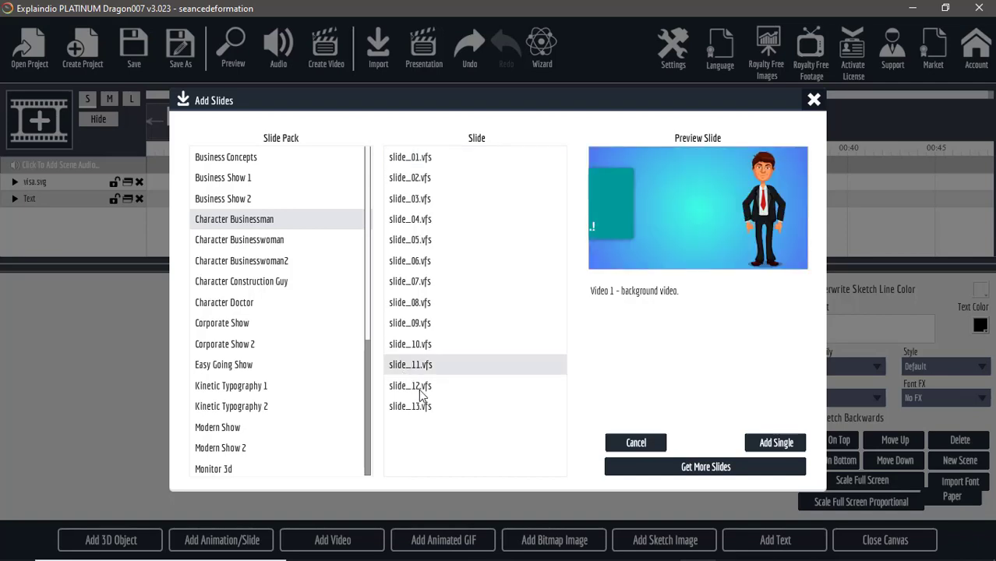
pyautogui.click(428, 390)
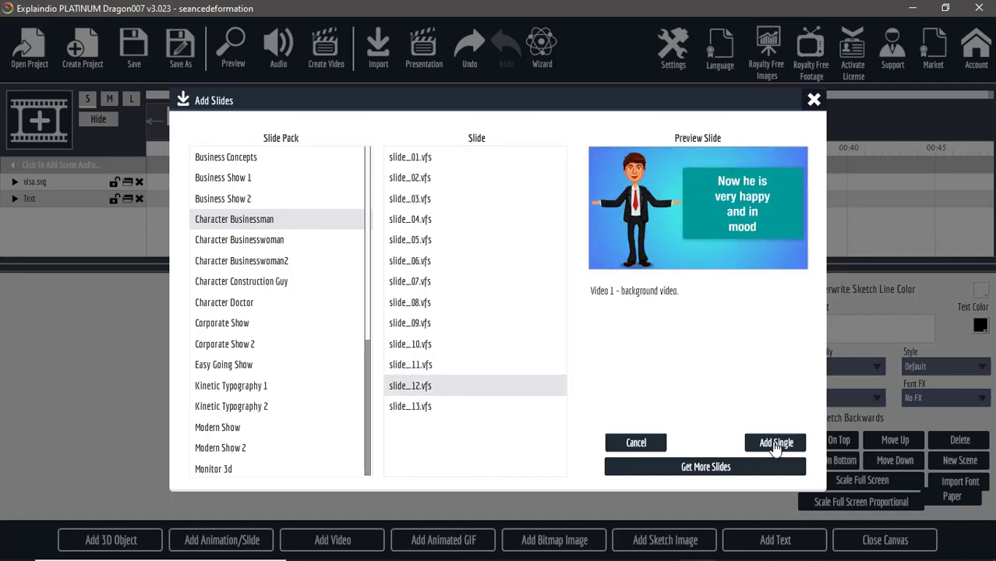
pyautogui.click(769, 442)
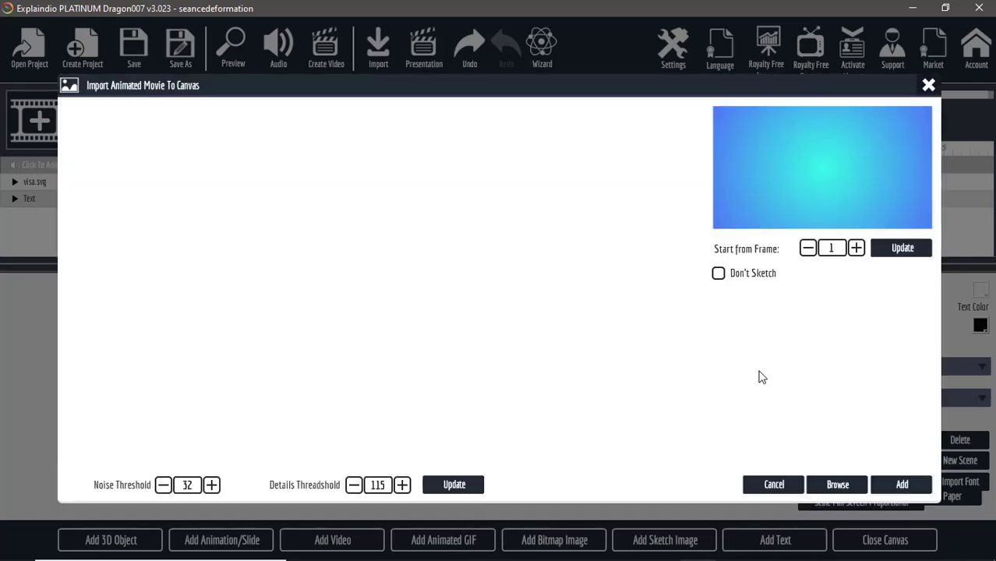
pyautogui.click(900, 484)
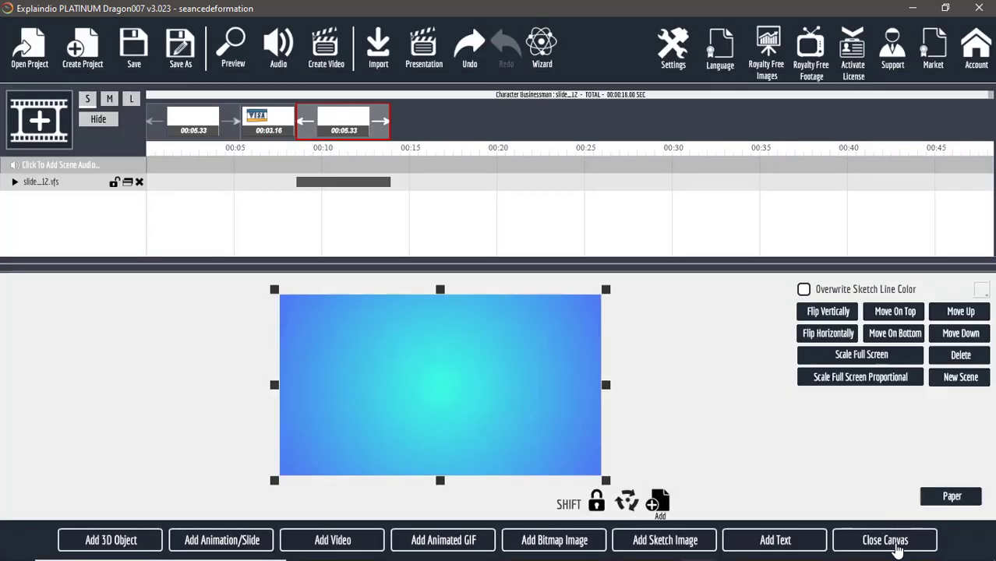
# - Close the canvas and customize the slide's Text Area 1 to read "Et je suis là pour vous présenter Explaindio Vidéo Créator"
pyautogui.click(897, 541)
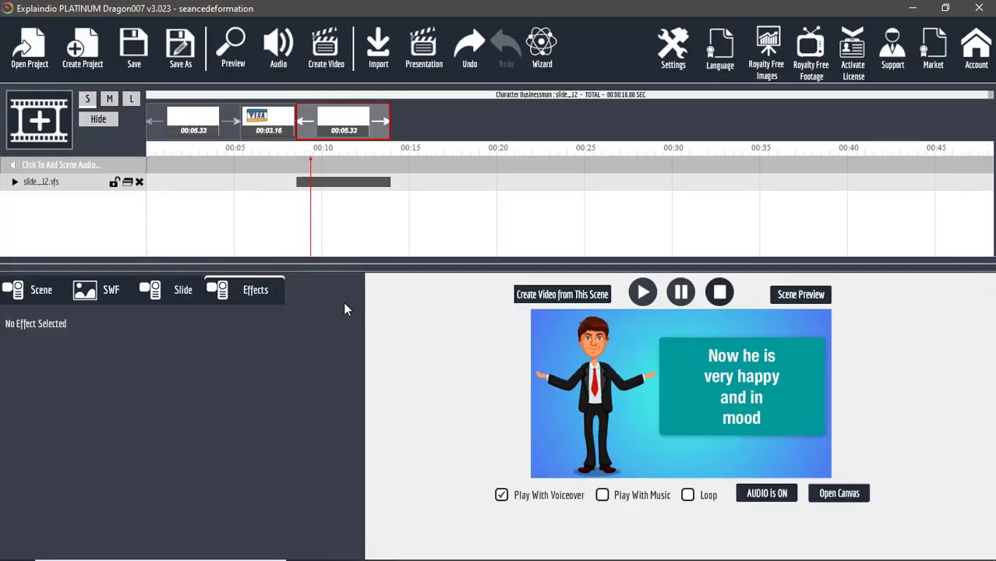
pyautogui.click(183, 290)
pyautogui.click(329, 347)
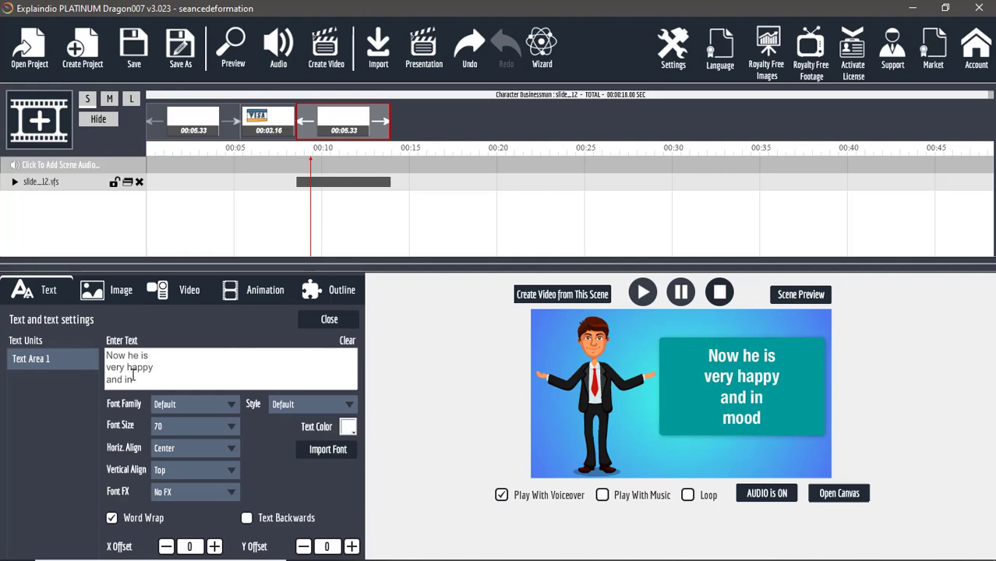
pyautogui.hotkey('ctrl', 'shift', 'Home')
pyautogui.write('Et')
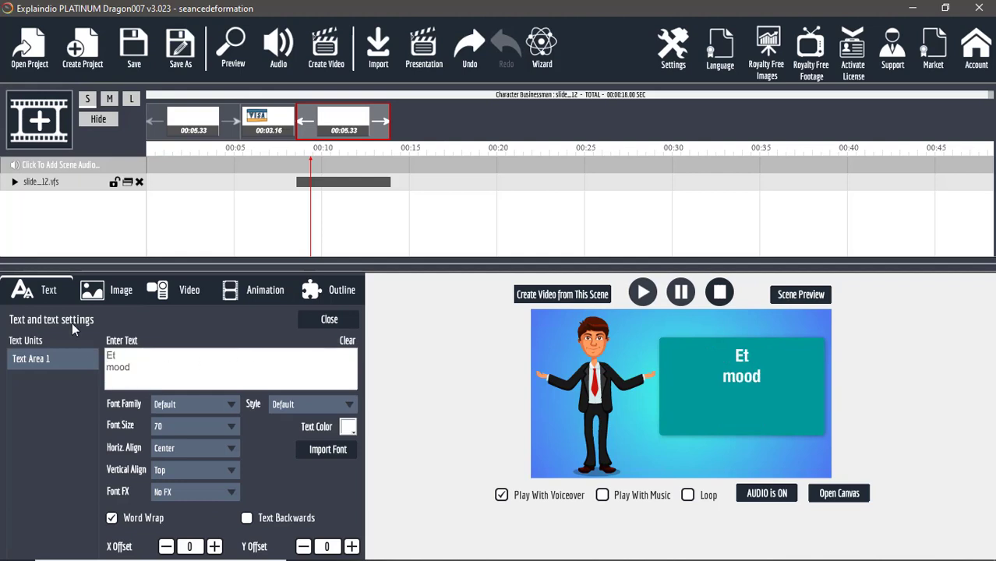
pyautogui.hotkey('ctrl', 'a')
pyautogui.write('ET')
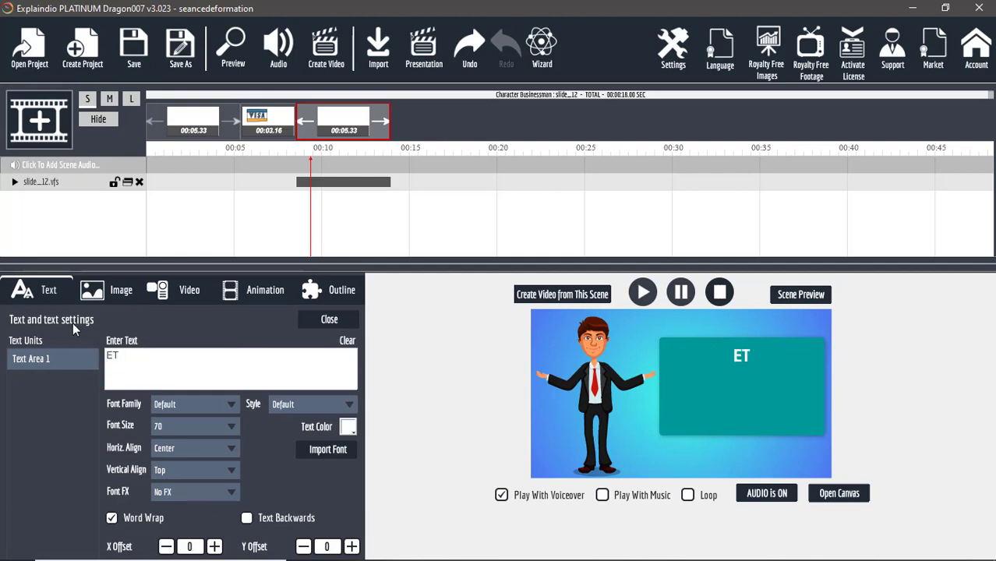
pyautogui.write(' je s')
pyautogui.press('BackSpace')
pyautogui.press('BackSpace')
pyautogui.press('BackSpace')
pyautogui.press('BackSpace')
pyautogui.press('BackSpace')
pyautogui.press('BackSpace')
pyautogui.write('t je su')
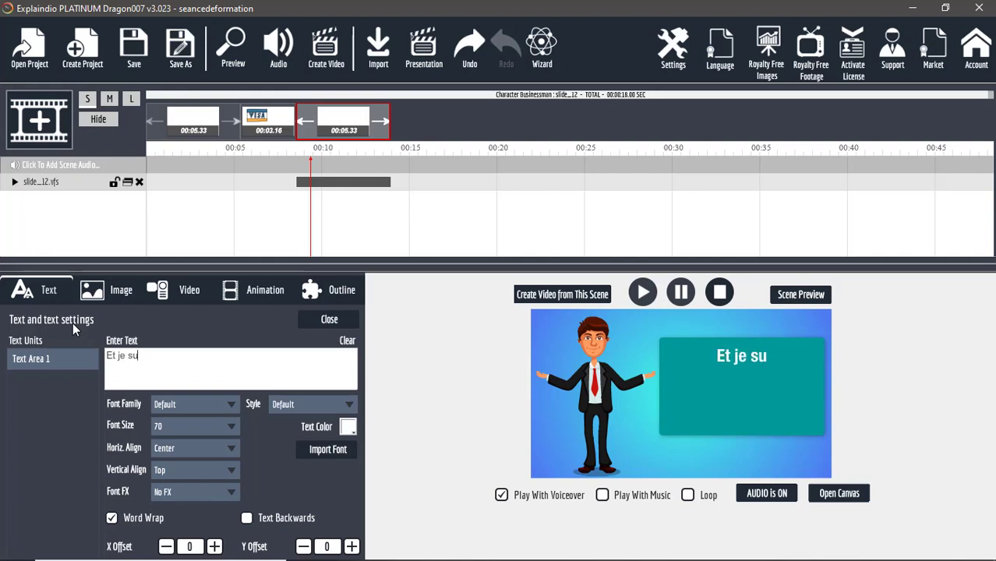
pyautogui.write('is là pour ')
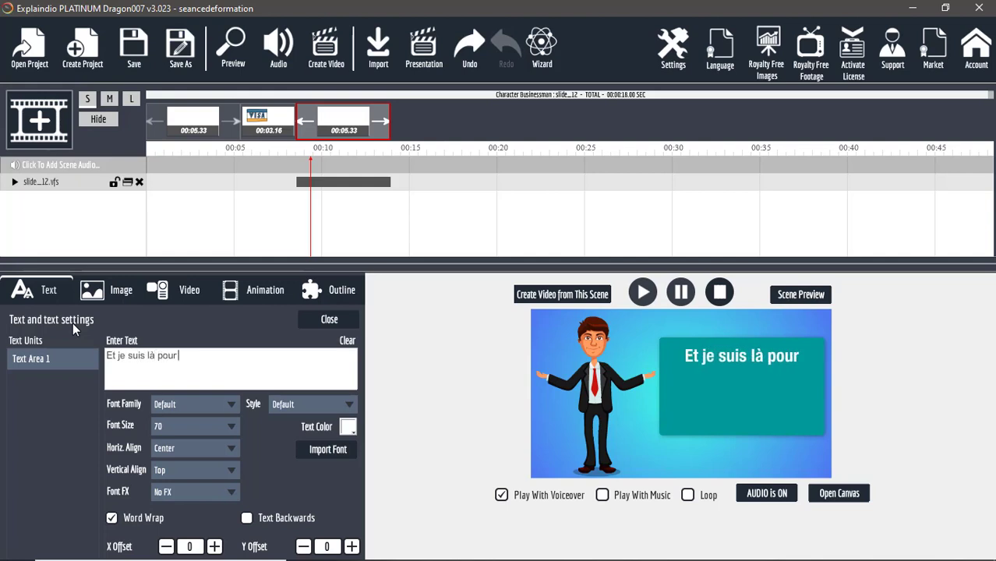
pyautogui.write('vous pr')
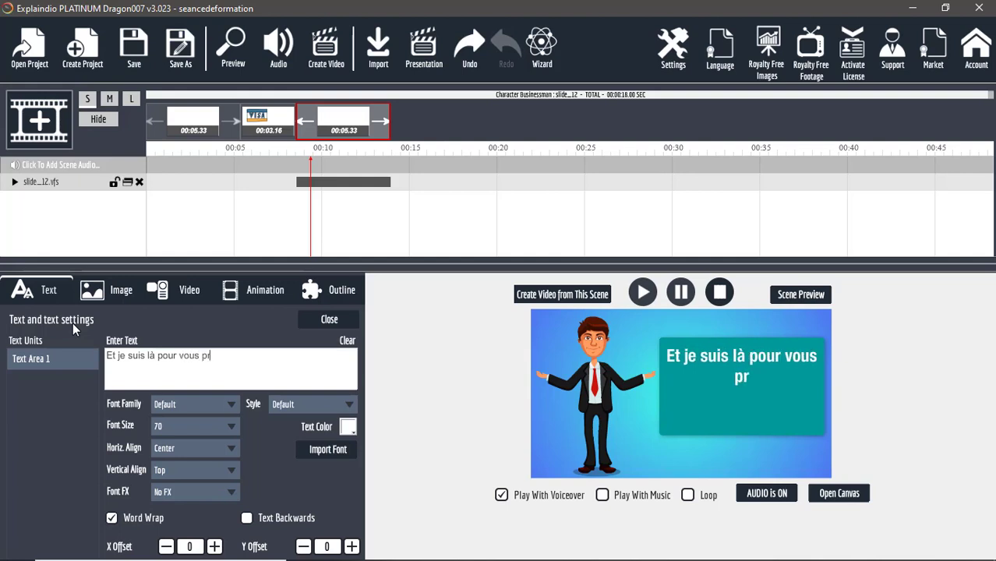
pyautogui.write('ésenter Exp')
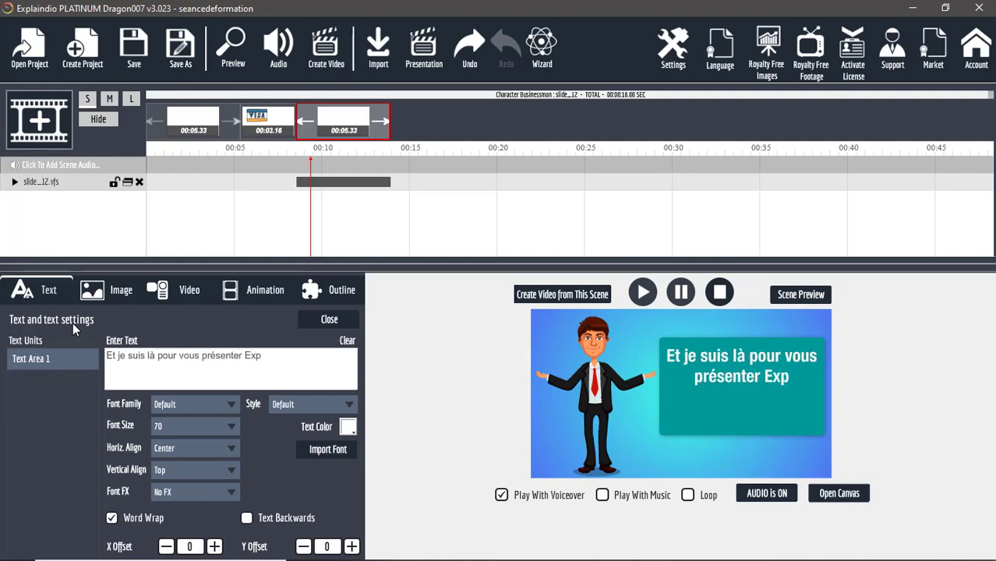
pyautogui.write('laindio Vidéo')
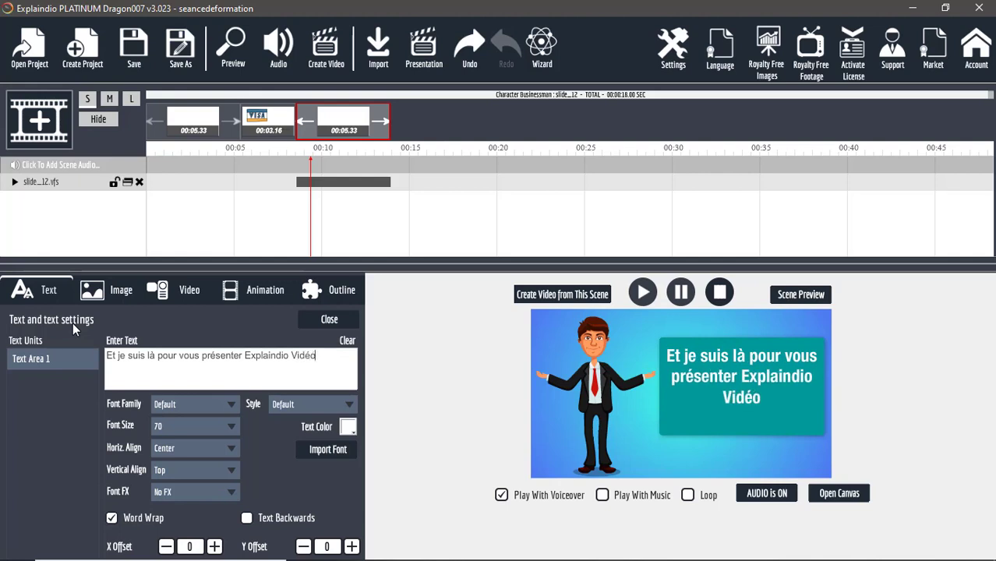
pyautogui.write(' Créator')
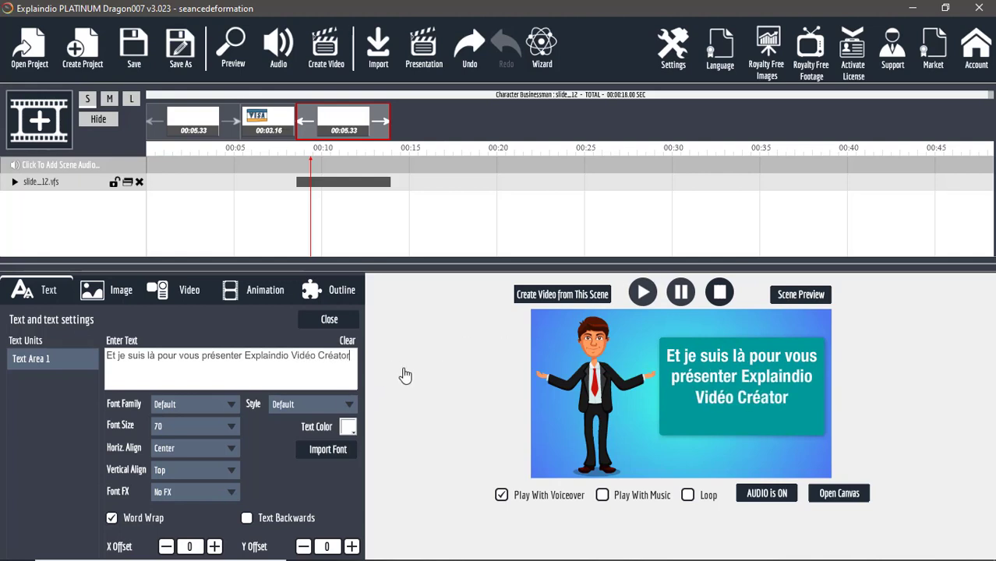
# - Try light blue as the color of the slide's text, then set it back to white
pyautogui.click(347, 426)
pyautogui.click(404, 487)
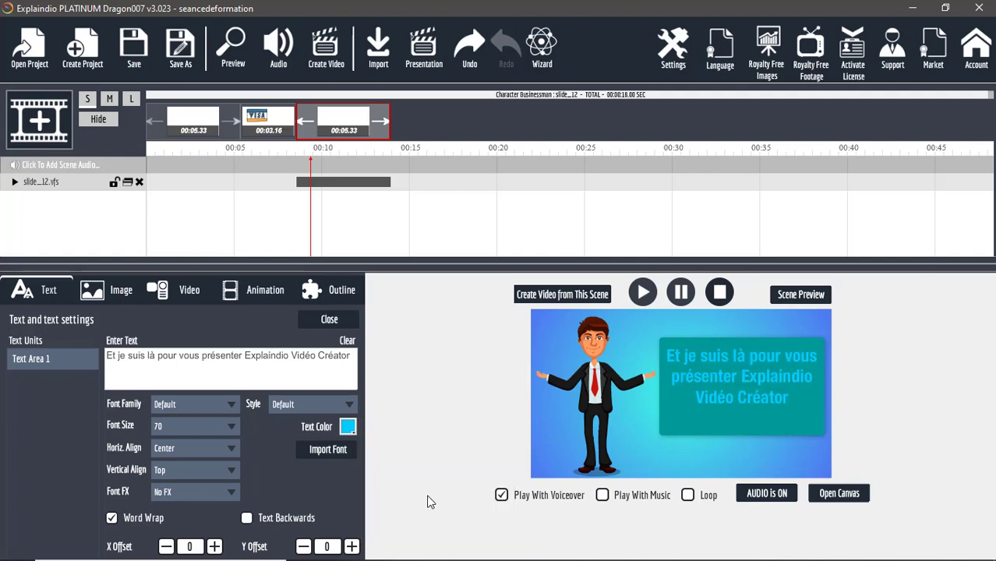
pyautogui.click(349, 428)
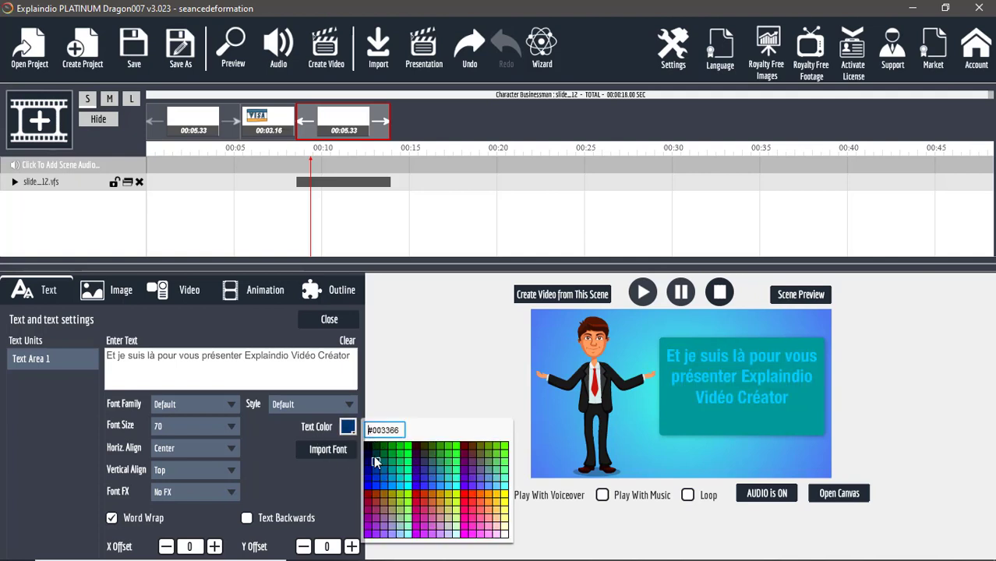
pyautogui.click(504, 535)
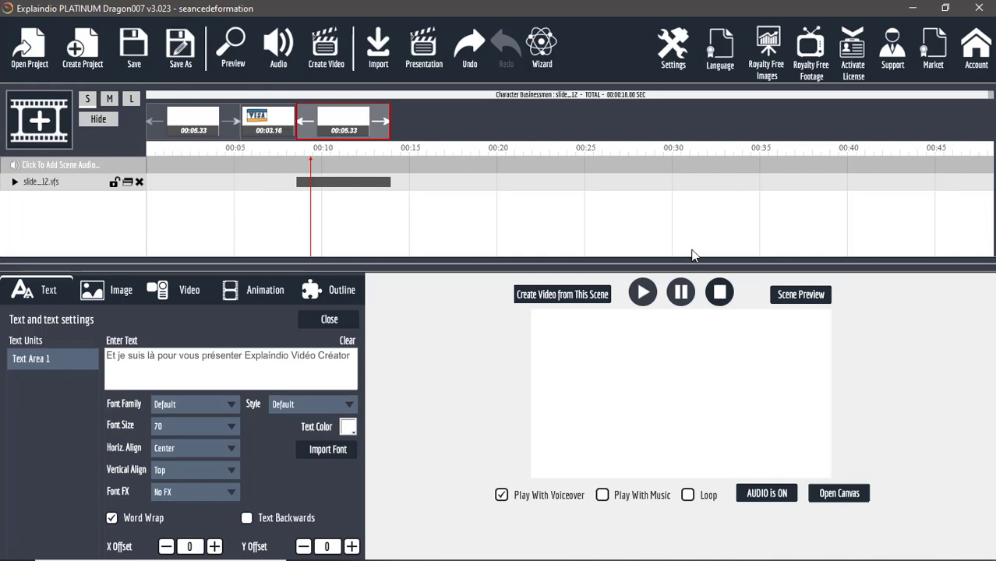
# - Open the third scene's canvas and start adding scene audio, browsing to the #LOGS folder on the #WORKSPACE (D:) drive
pyautogui.click(826, 496)
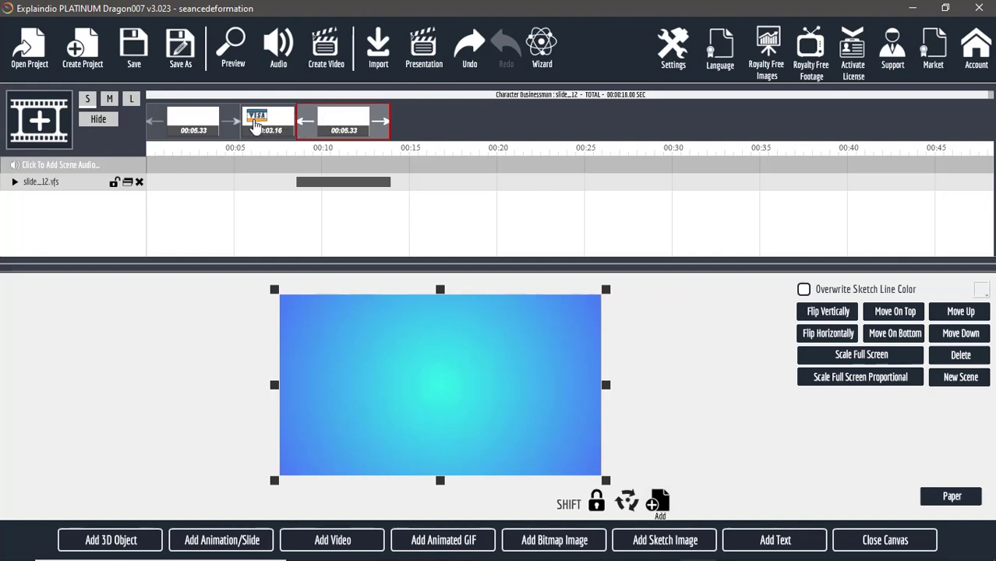
pyautogui.click(63, 165)
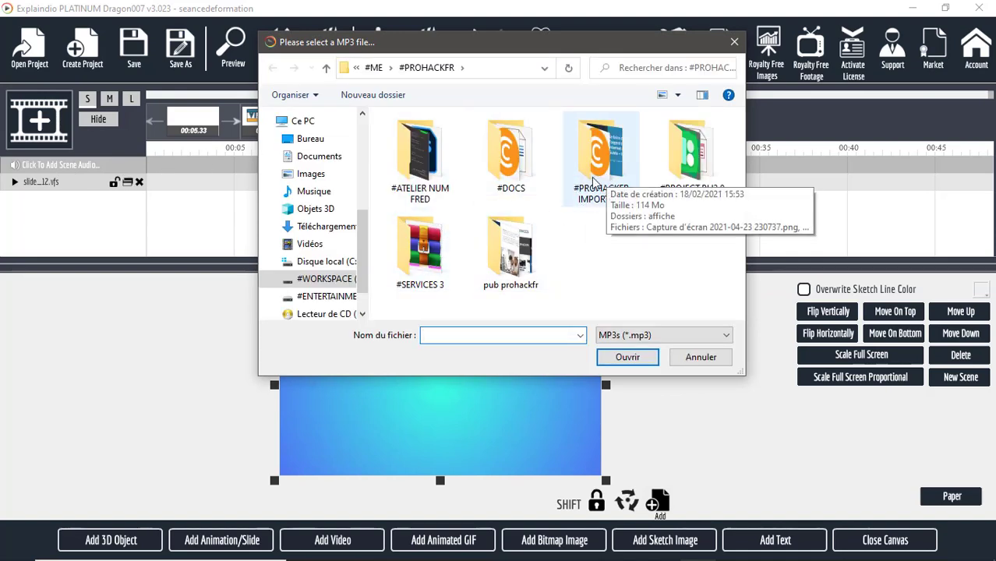
pyautogui.click(600, 173)
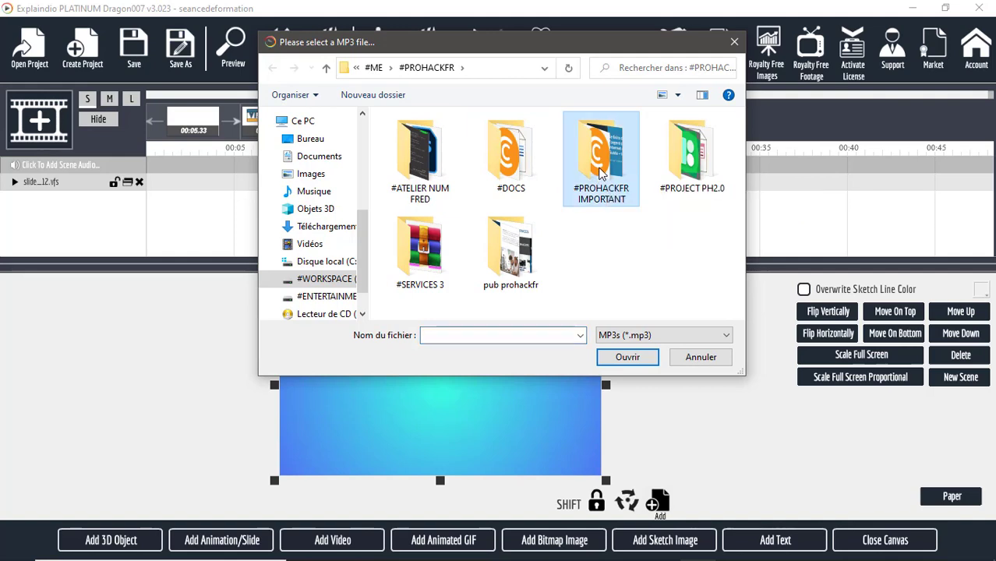
pyautogui.doubleClick(600, 173)
pyautogui.click(326, 279)
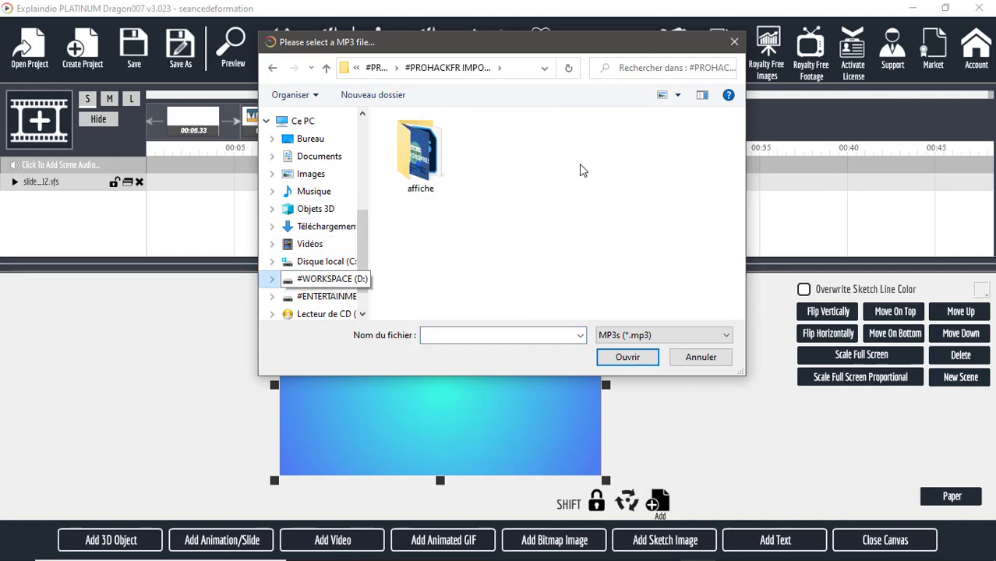
pyautogui.doubleClick(532, 156)
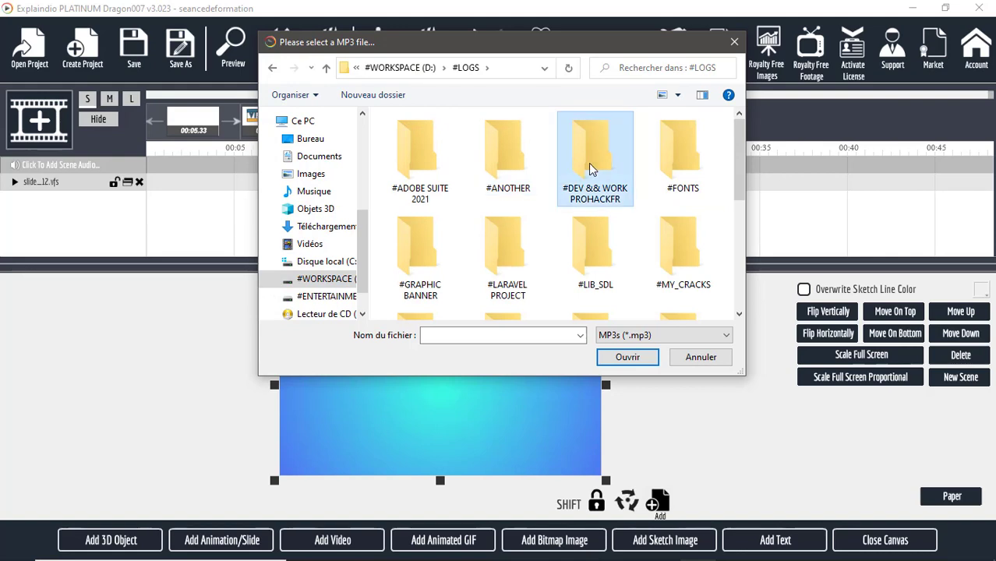
pyautogui.doubleClick(591, 169)
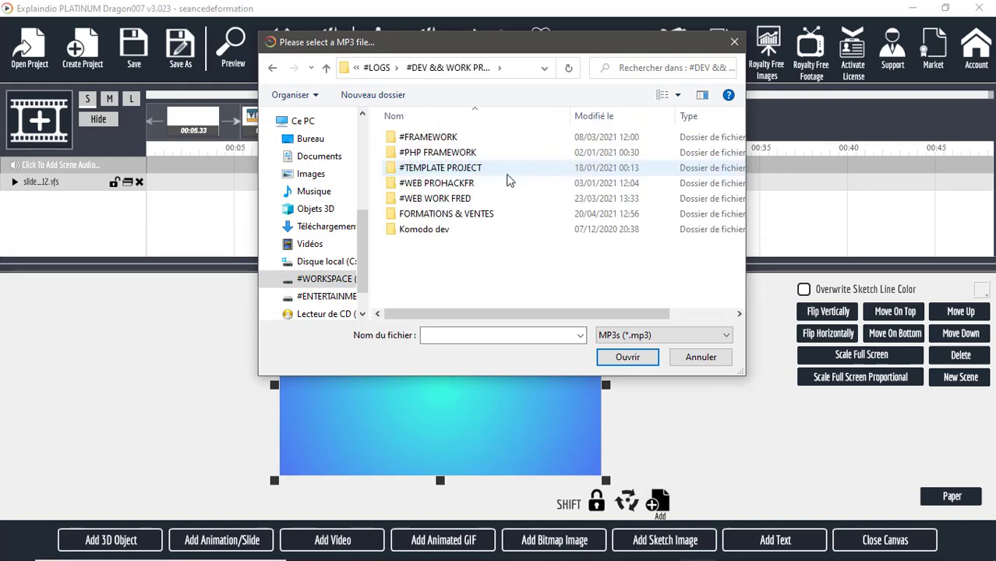
pyautogui.click(378, 69)
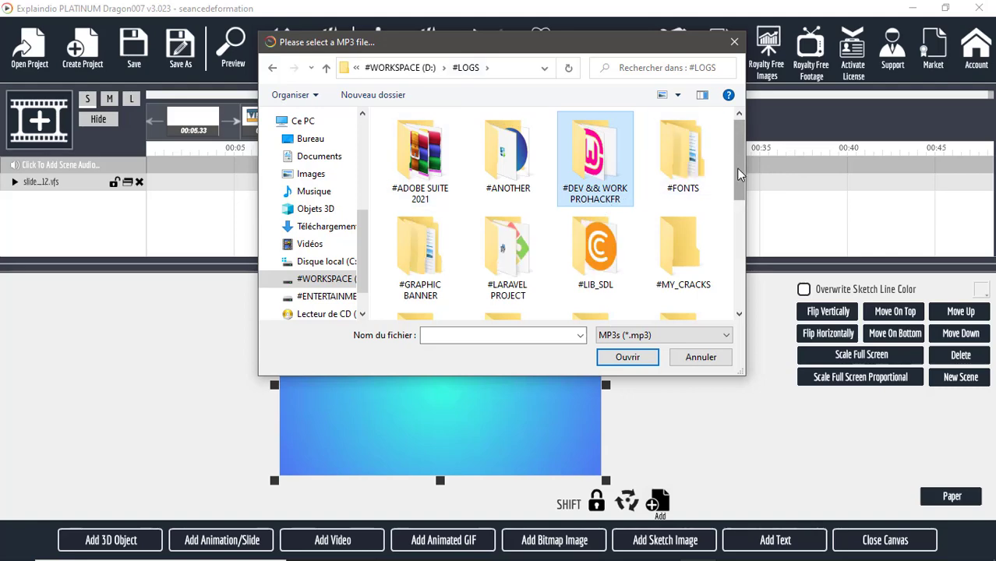
pyautogui.moveTo(737, 167)
pyautogui.mouseDown()
pyautogui.moveTo(727, 279)
pyautogui.moveTo(727, 160)
pyautogui.mouseUp()
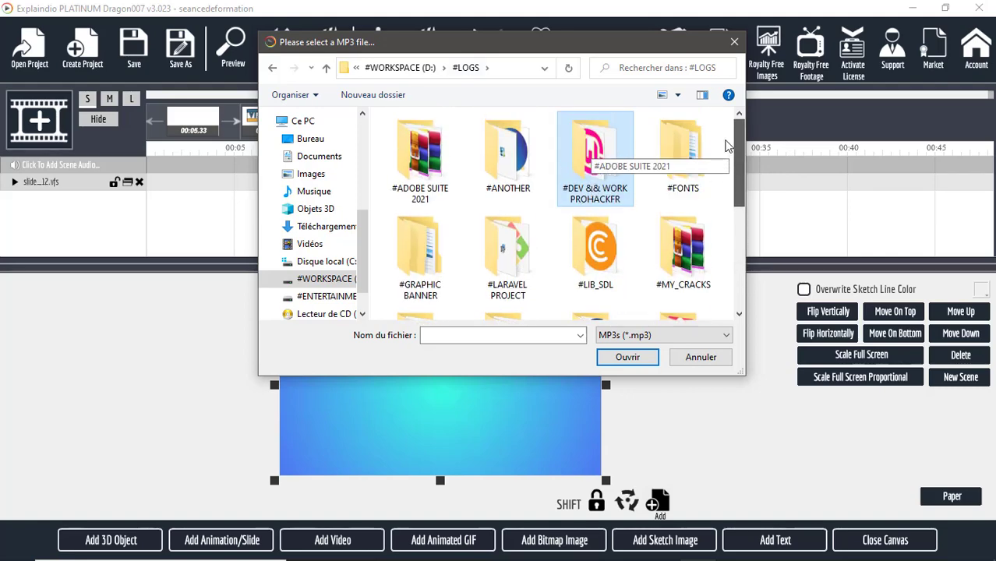
# - Add Creo-Showdown.mp3 from #DEV && WORK PROHACKFR > #WEB PROHACKFR > #INTRO > #AUDIO_PROPOSES as the third scene's audio
pyautogui.doubleClick(614, 186)
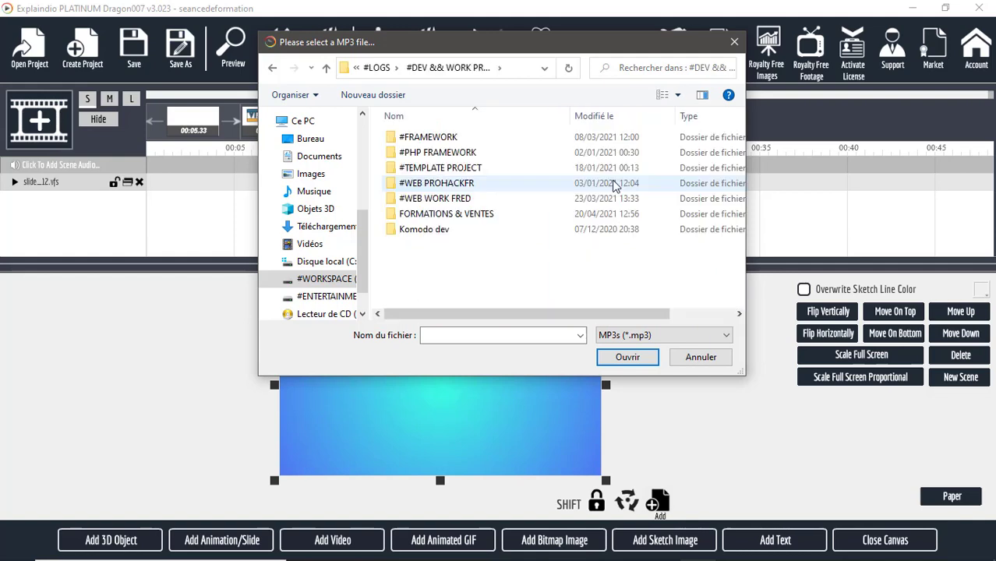
pyautogui.click(438, 204)
pyautogui.doubleClick(436, 202)
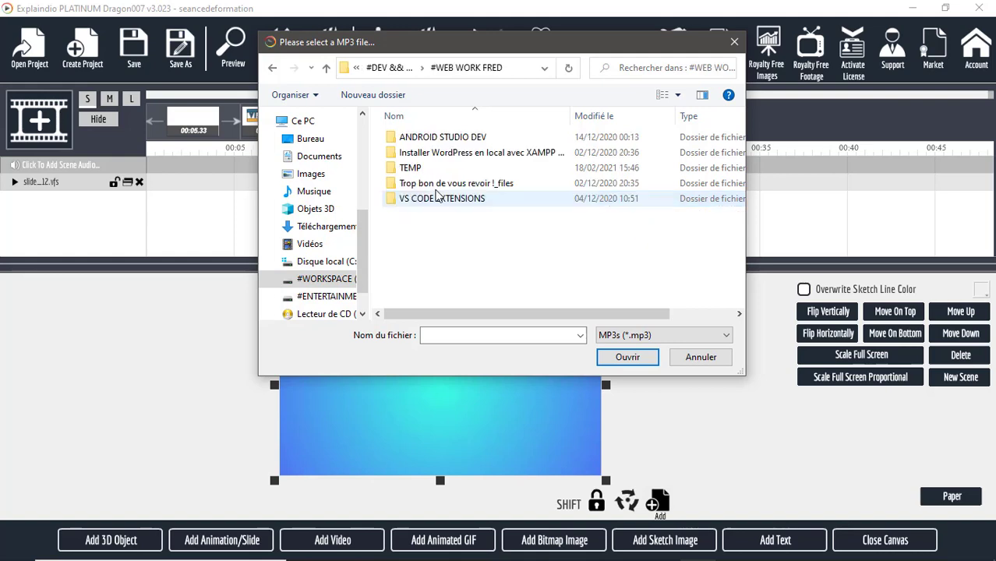
pyautogui.click(386, 69)
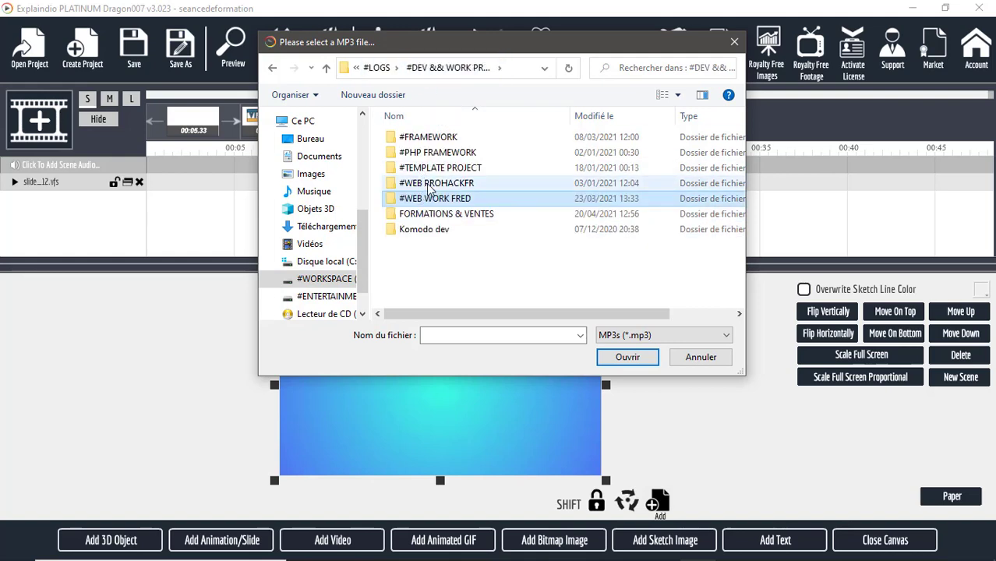
pyautogui.doubleClick(430, 184)
pyautogui.doubleClick(435, 140)
pyautogui.click(436, 144)
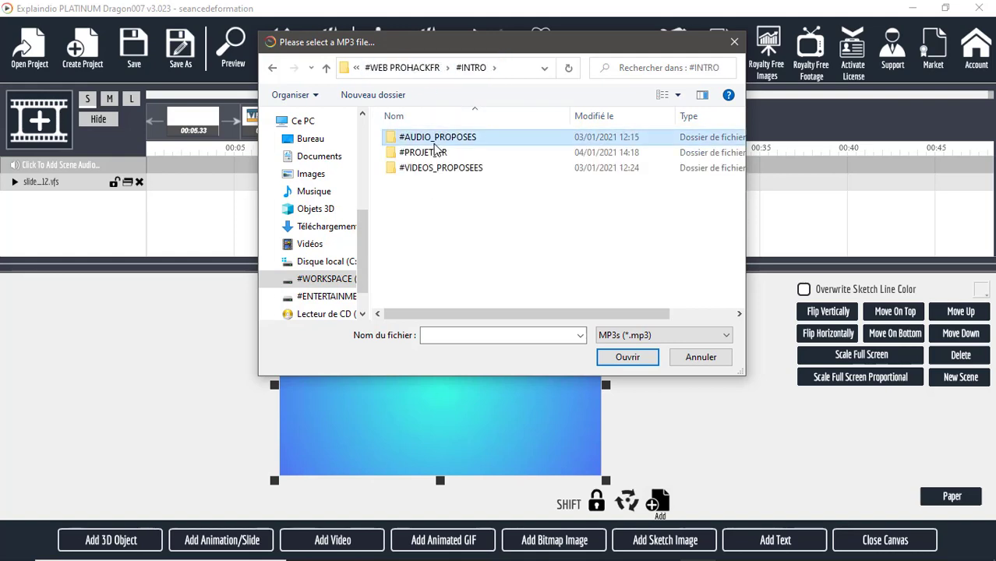
pyautogui.doubleClick(435, 140)
pyautogui.doubleClick(433, 152)
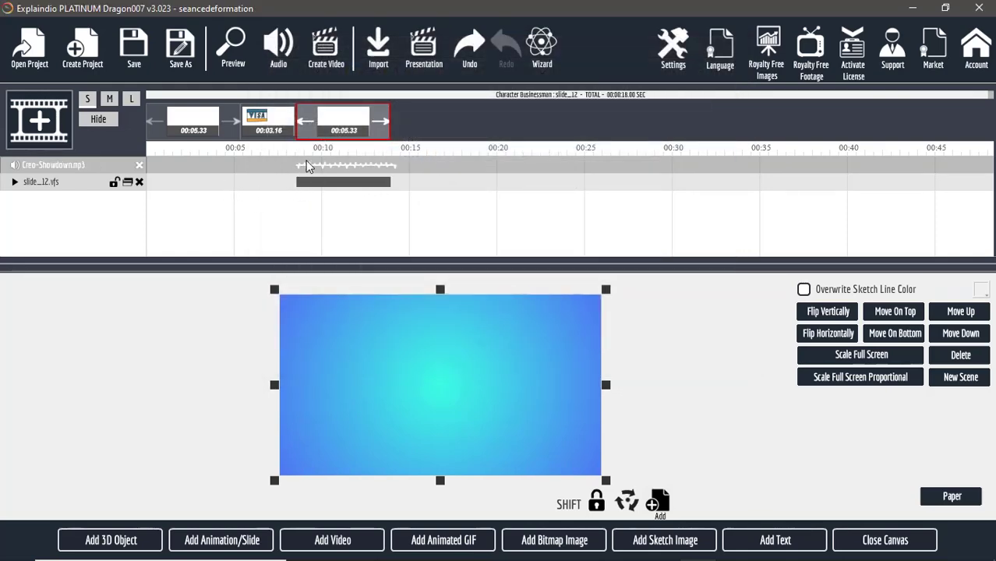
# - Compare the audio tracks of the first, Visa and third scenes, ending on the third scene
pyautogui.click(216, 122)
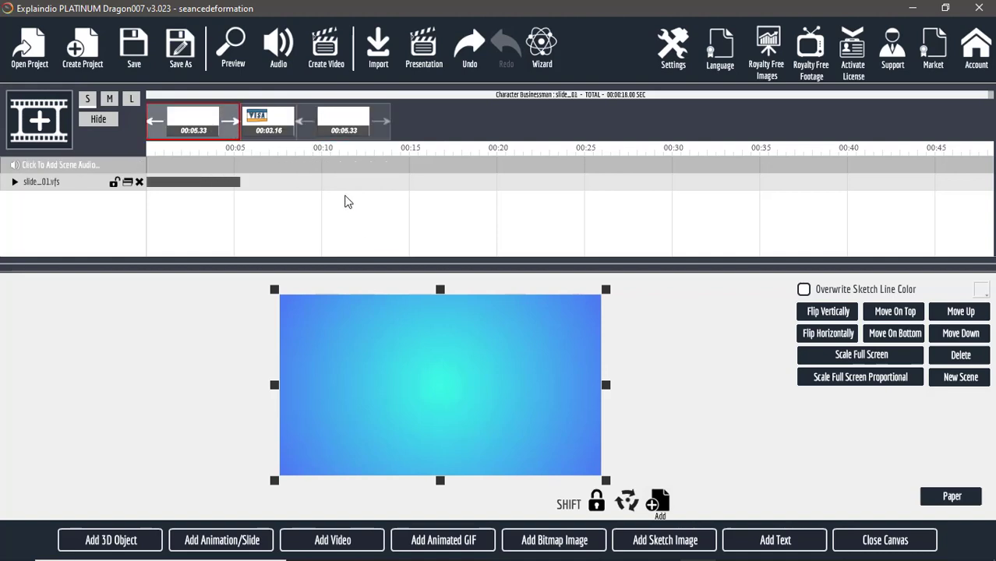
pyautogui.click(266, 129)
pyautogui.click(327, 130)
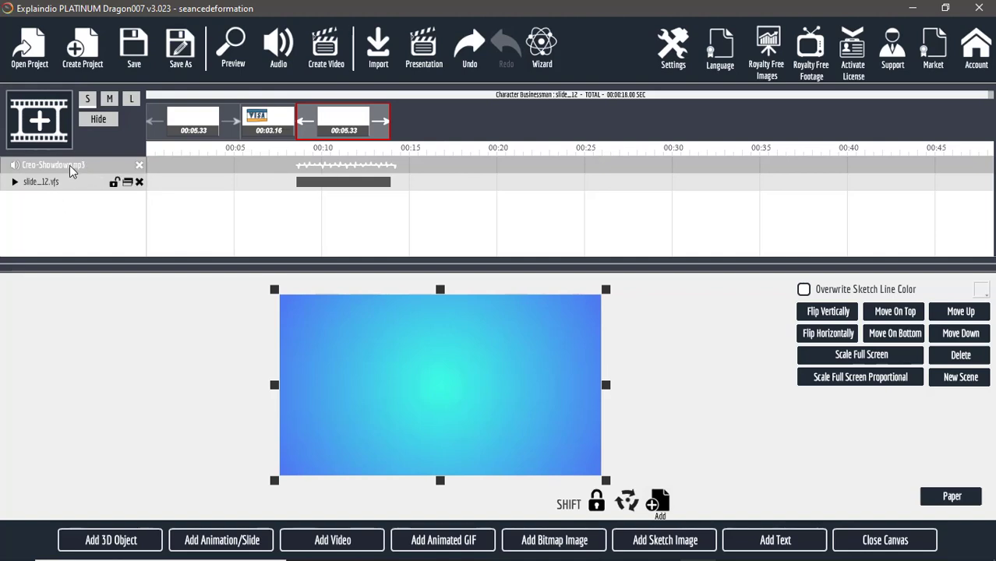
# - Close the canvas and play the third scene with its audio, comparing it with the first scene's playback
pyautogui.click(867, 531)
pyautogui.click(638, 296)
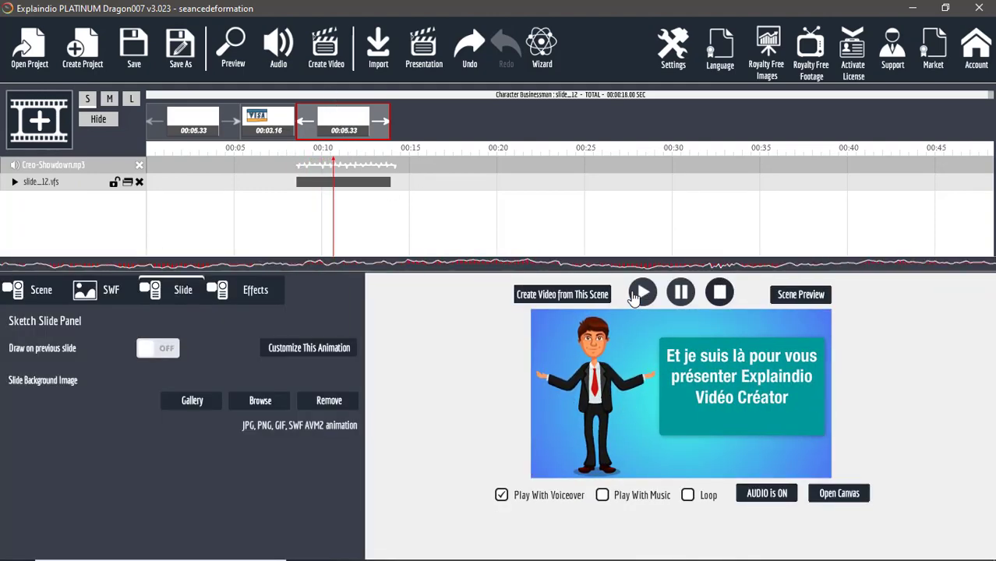
pyautogui.click(679, 296)
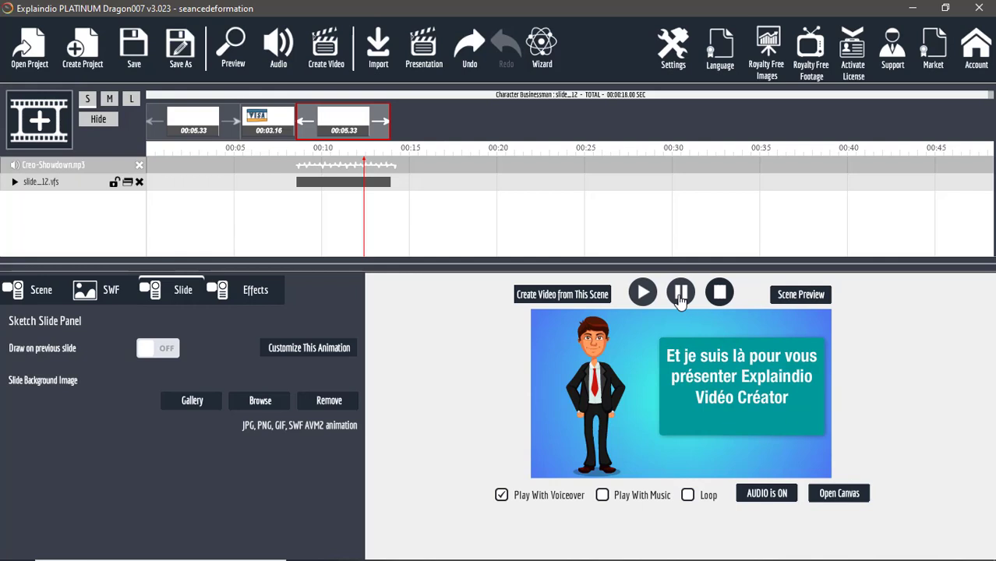
pyautogui.click(209, 127)
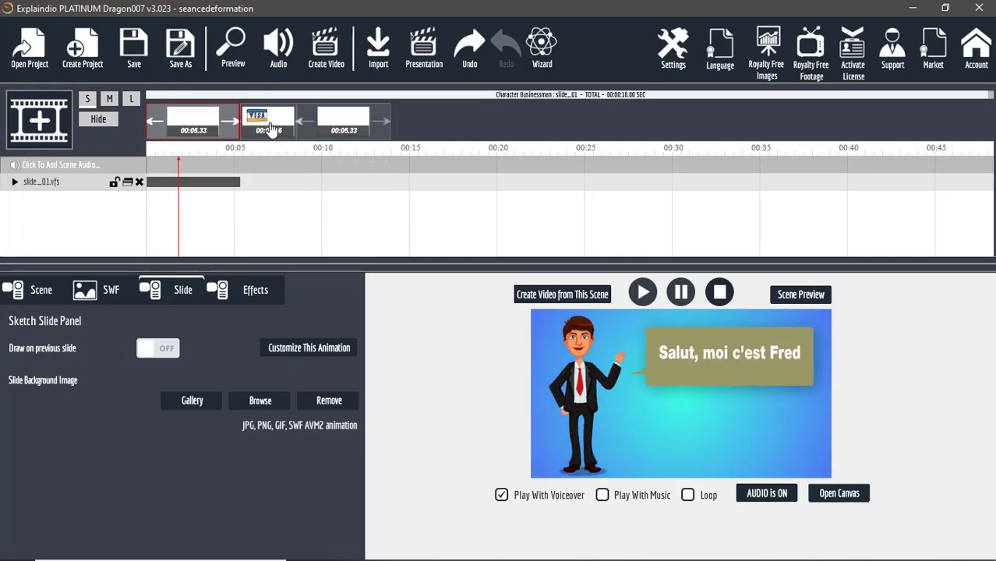
pyautogui.click(345, 126)
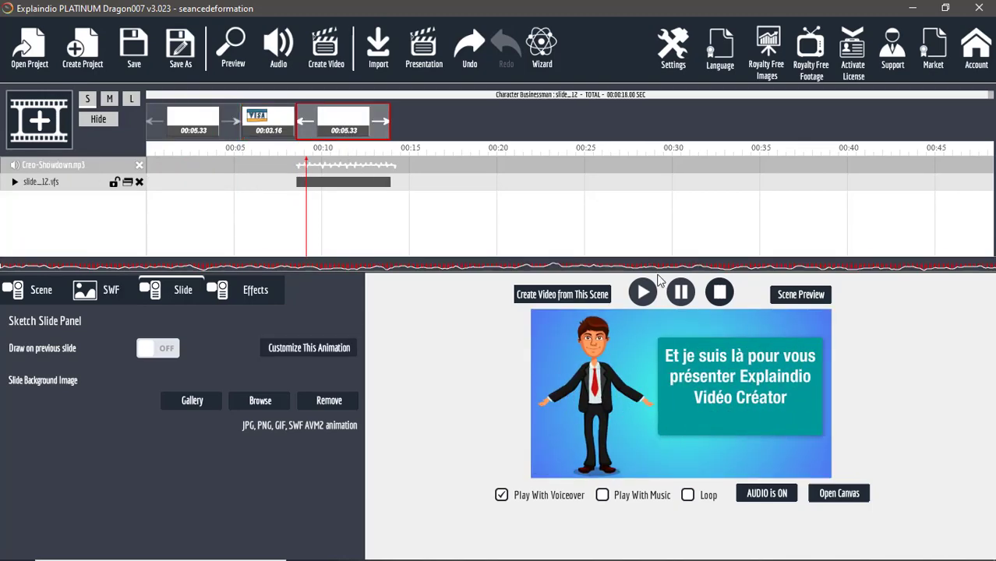
# - Turn on Play With Music from the Visa scene and add Creo-Showdown.mp3 as the first scene's audio
pyautogui.click(268, 121)
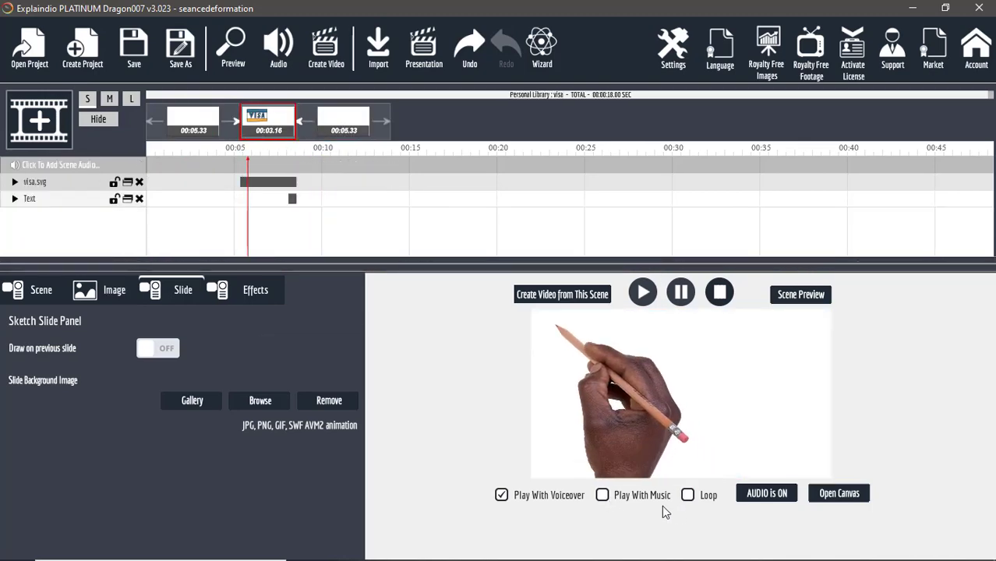
pyautogui.click(603, 495)
pyautogui.click(200, 132)
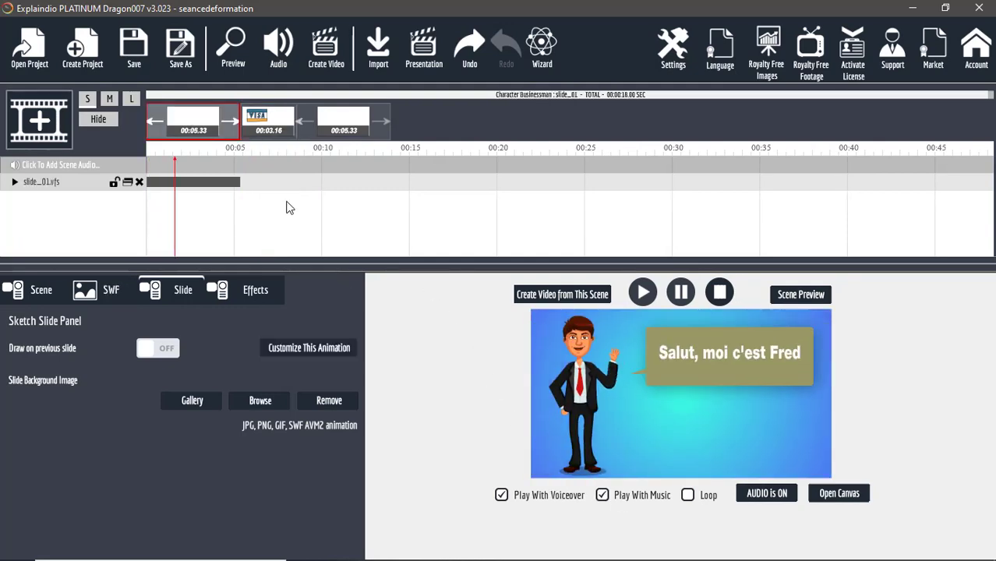
pyautogui.click(54, 166)
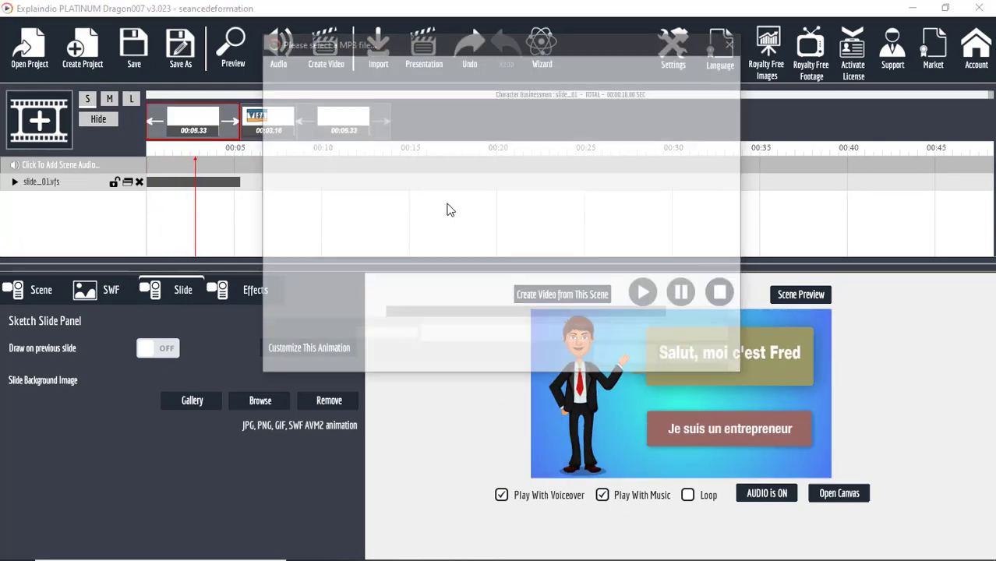
pyautogui.doubleClick(462, 153)
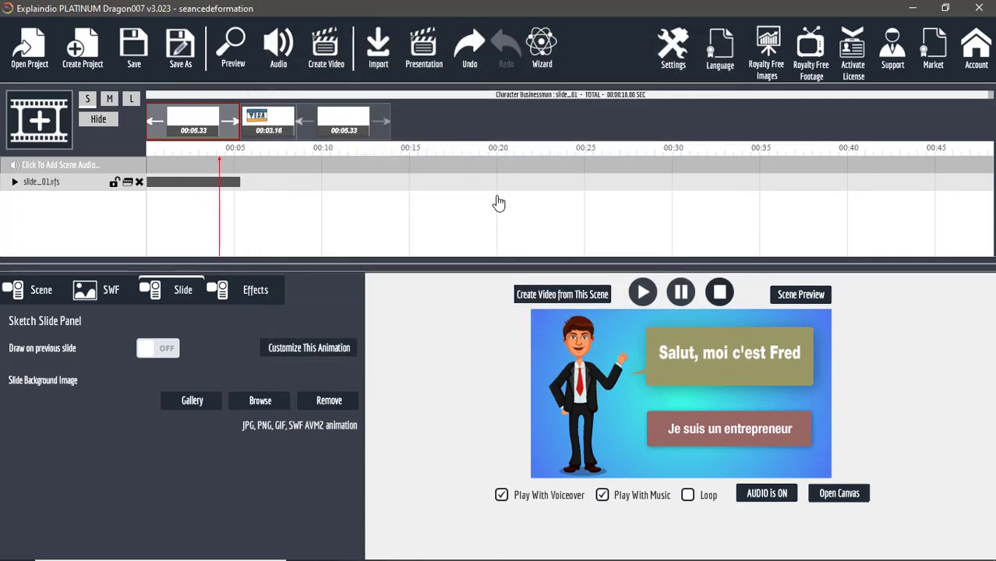
# - Turn off Play With Music, then play the first scene while switching its preview audio off and back on
pyautogui.click(268, 123)
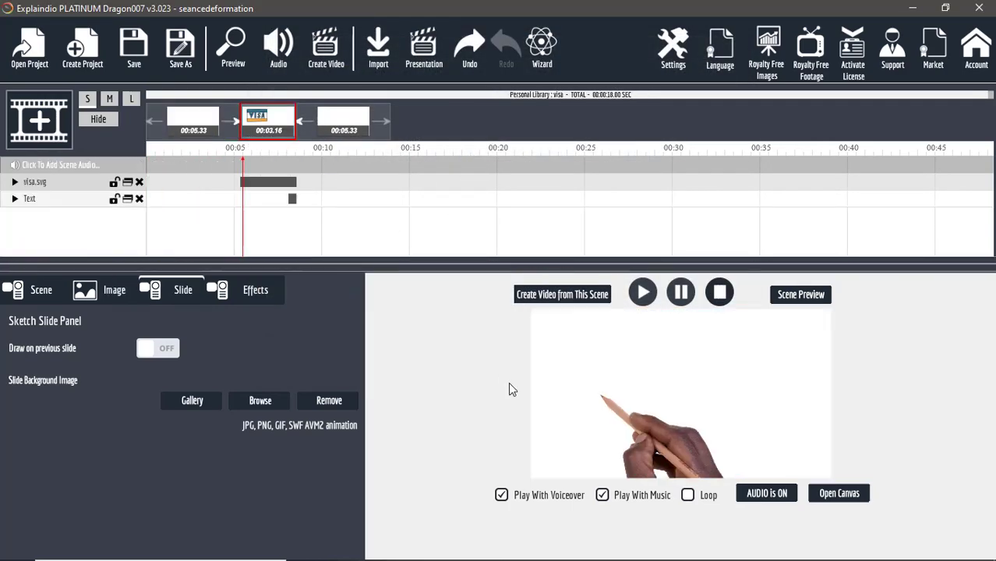
pyautogui.click(603, 495)
pyautogui.click(204, 123)
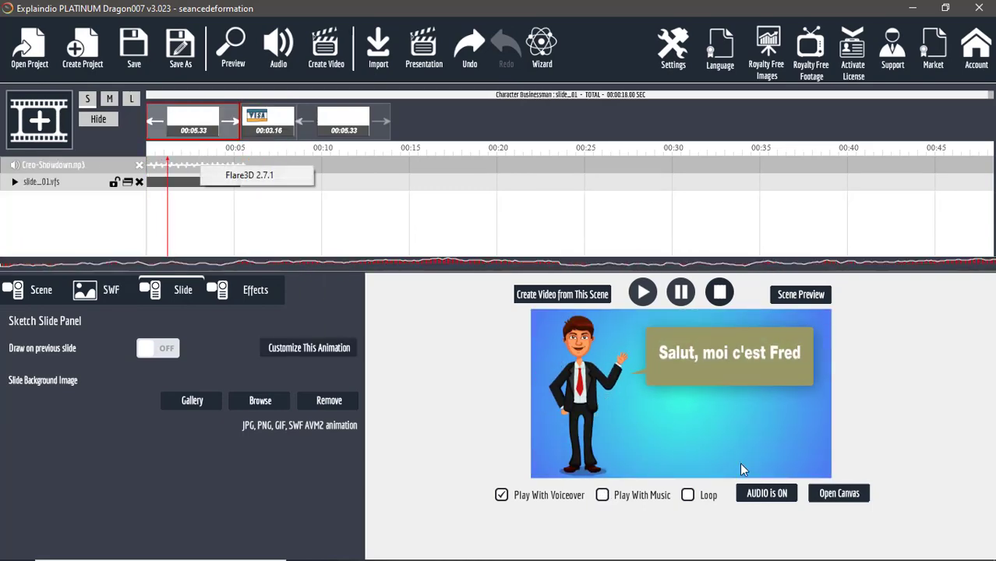
pyautogui.click(770, 495)
pyautogui.click(773, 497)
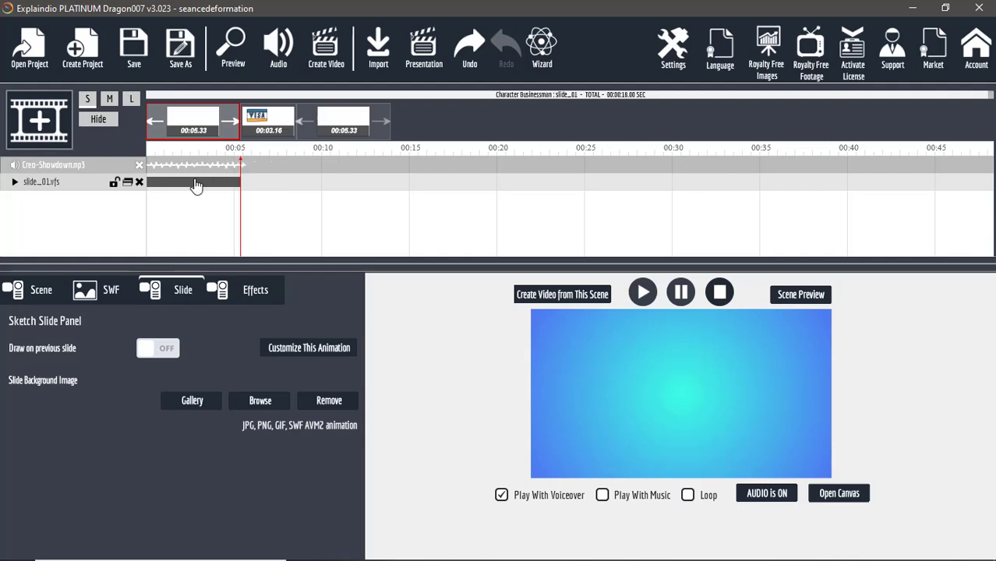
# - Play the Visa scene and the third scene to compare their sound, then stop the playback
pyautogui.click(271, 117)
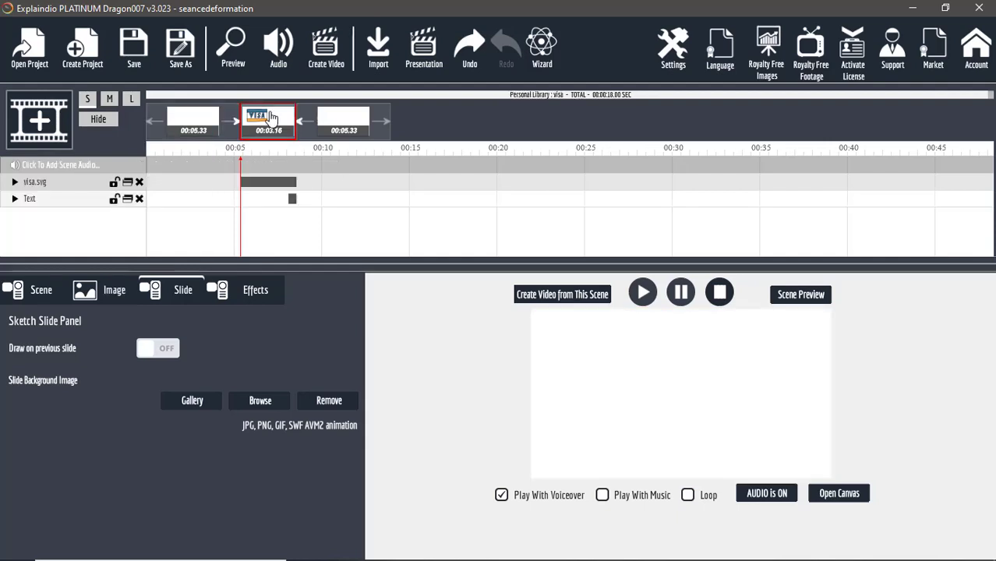
pyautogui.click(355, 125)
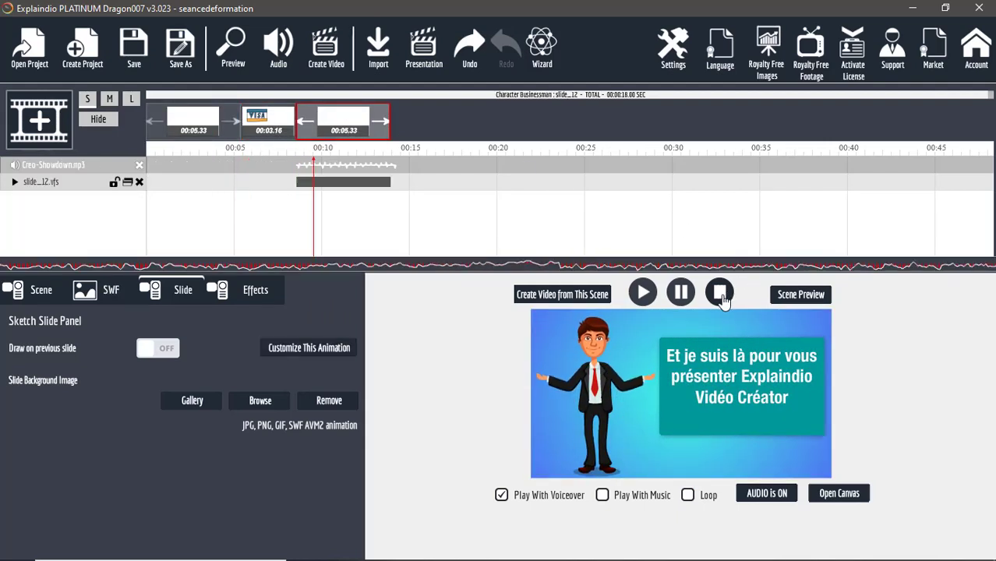
pyautogui.click(719, 294)
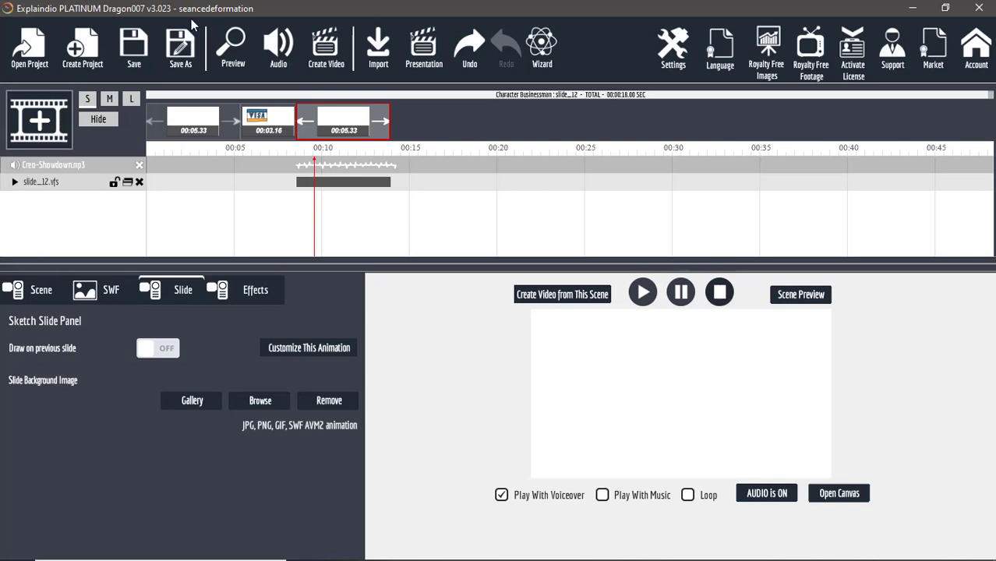
# - Preview the whole project, then close the preview and stop the third scene's playback
pyautogui.click(231, 51)
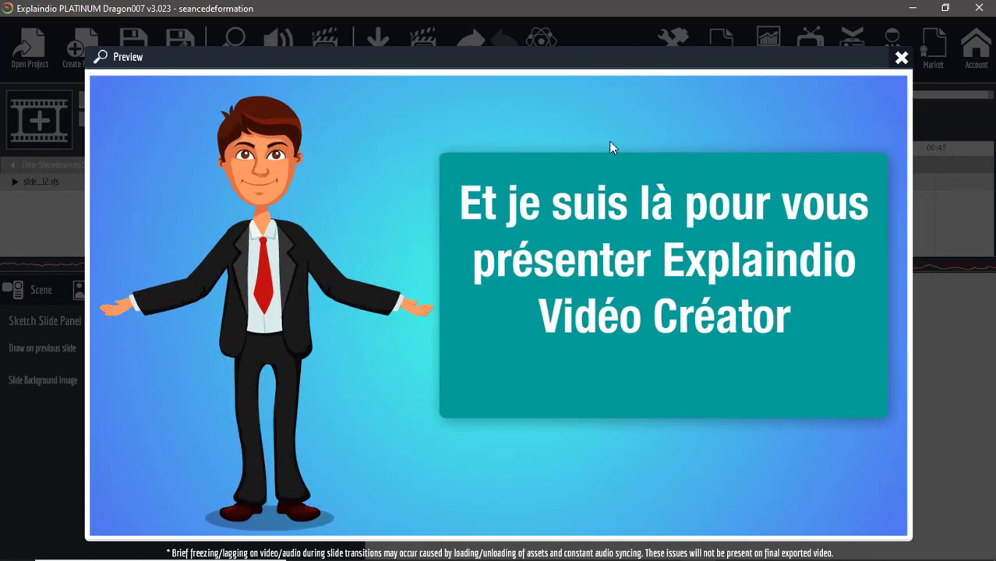
pyautogui.click(901, 58)
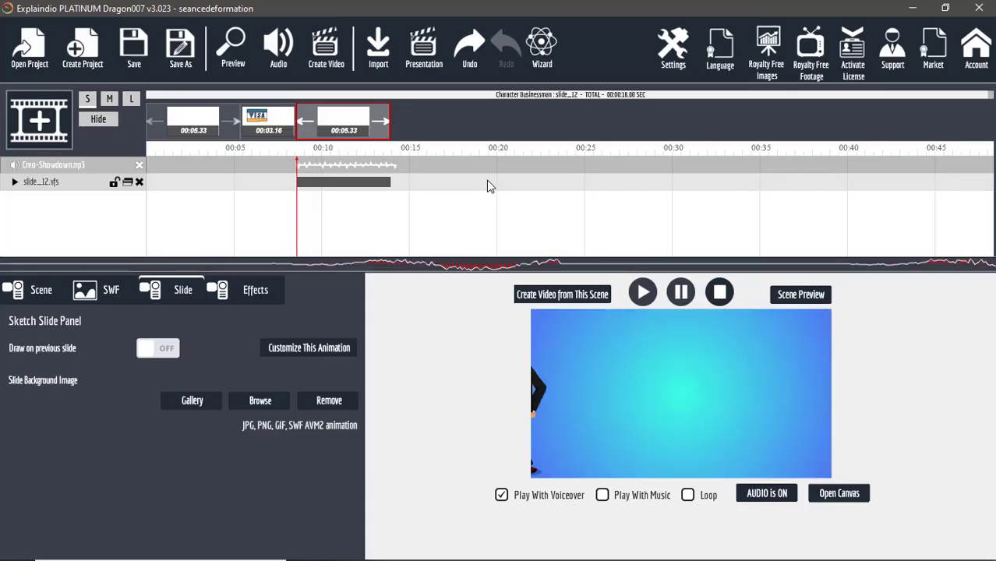
pyautogui.click(719, 294)
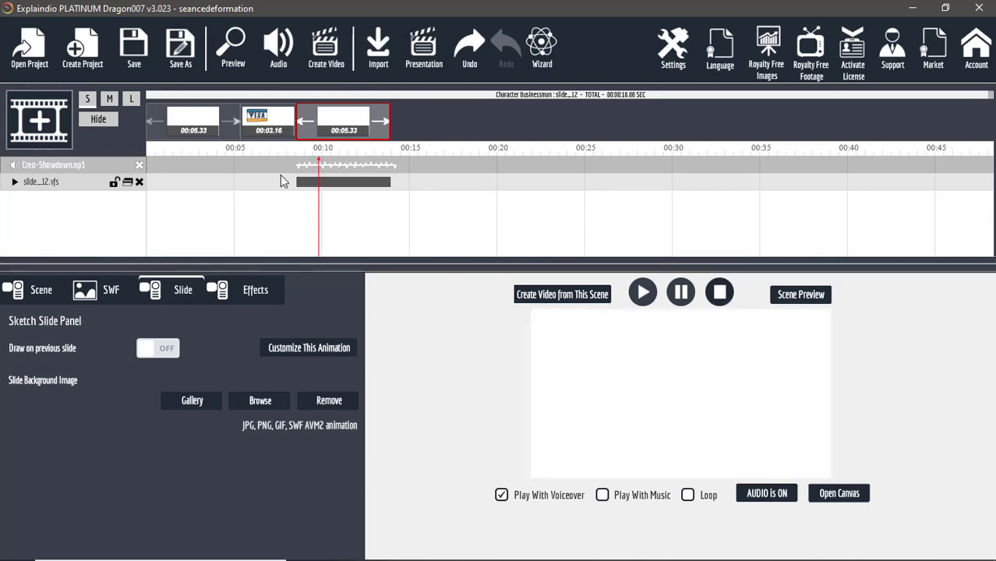
# - Open the project's video export settings and choose the desktop (Bureau) as the export folder
pyautogui.click(331, 53)
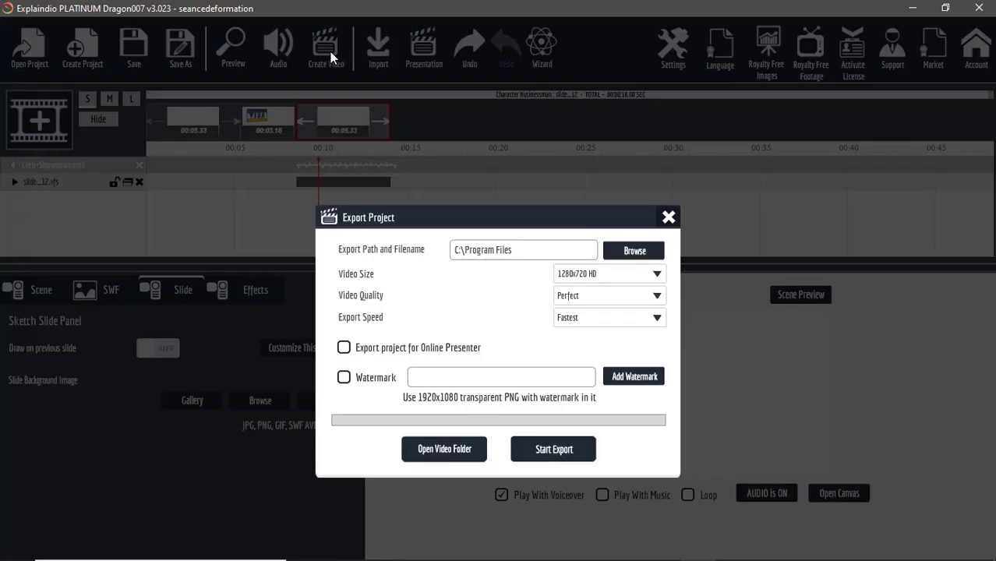
pyautogui.click(634, 251)
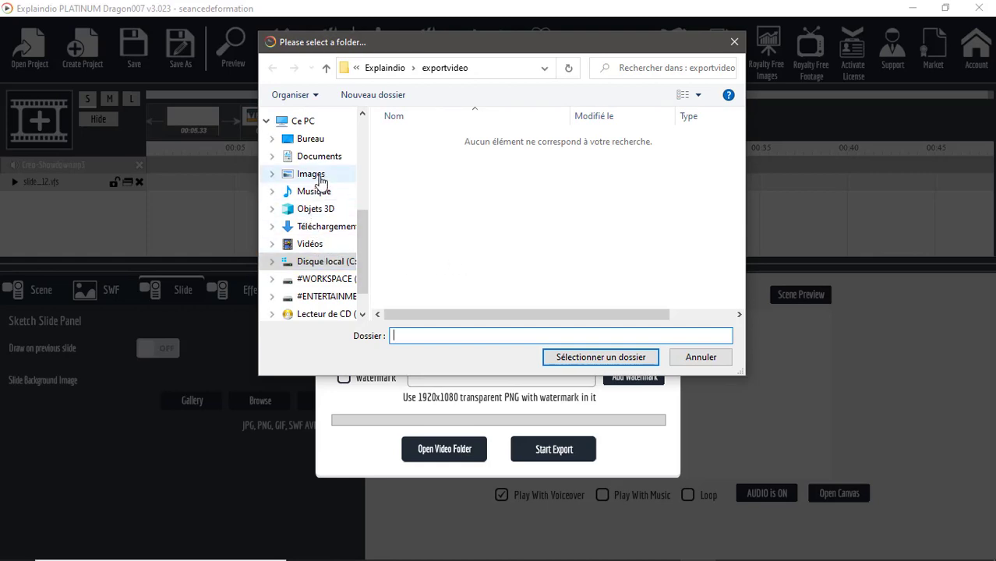
pyautogui.click(311, 139)
pyautogui.click(638, 357)
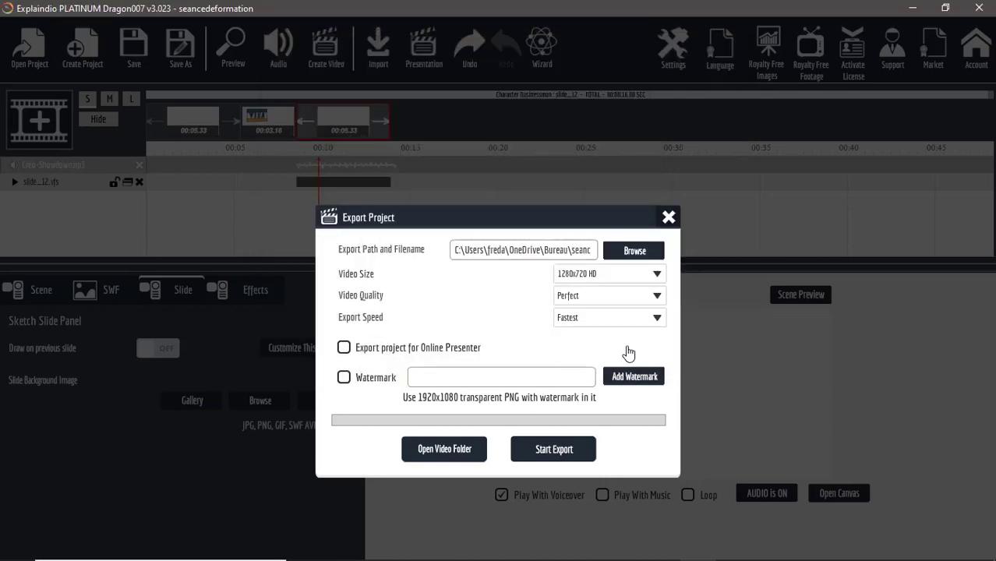
# - Set the video size to 1920x1080 HD and export the project to the desktop (Bureau) as seancedeformation
pyautogui.click(596, 277)
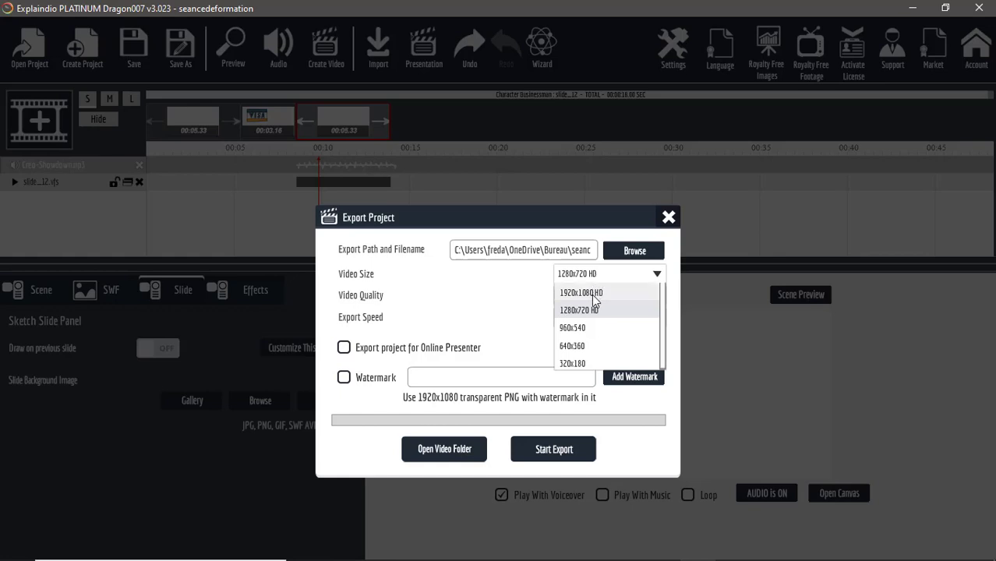
pyautogui.click(592, 294)
pyautogui.click(592, 295)
pyautogui.click(591, 311)
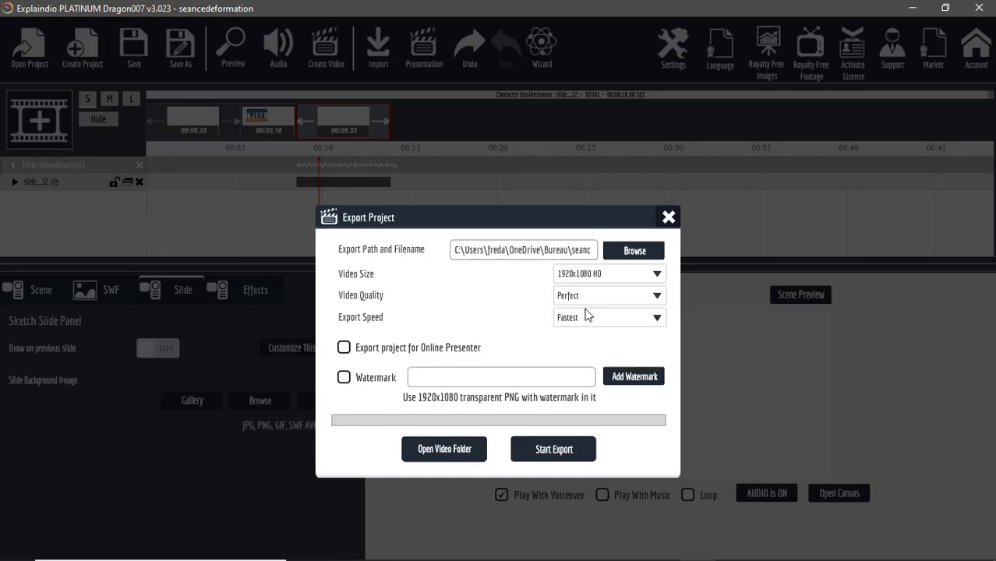
pyautogui.click(588, 320)
pyautogui.click(587, 322)
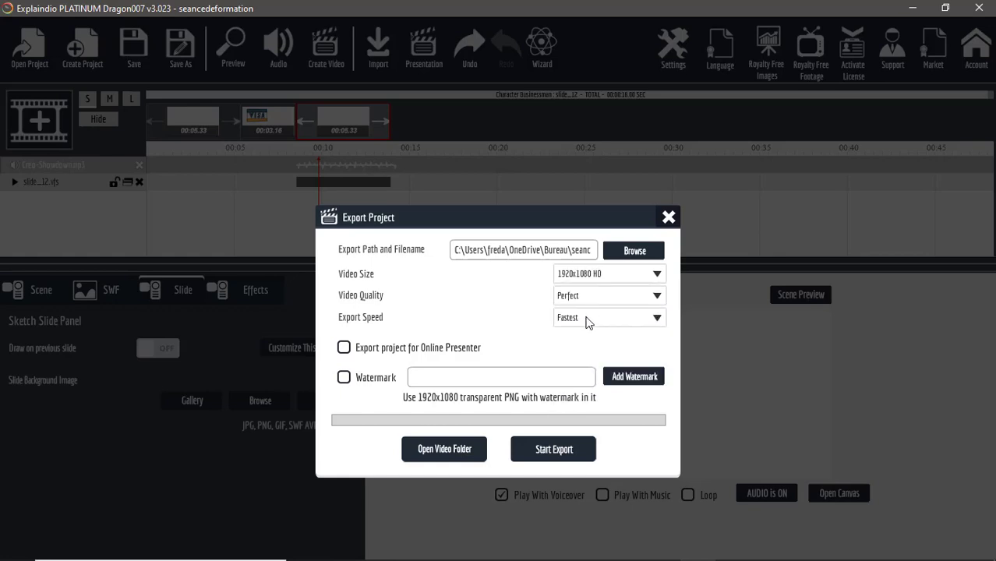
pyautogui.click(574, 439)
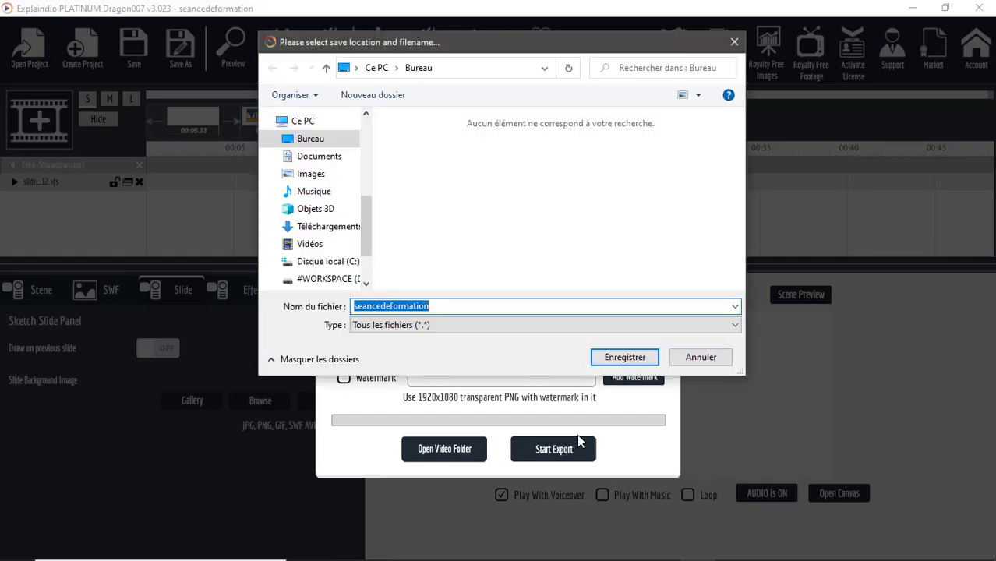
pyautogui.click(612, 358)
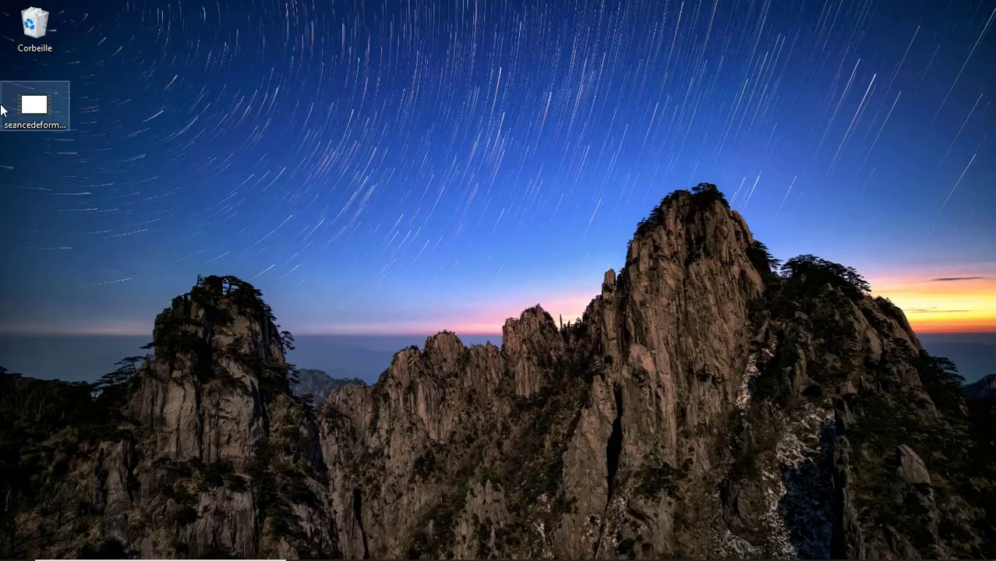
# - Check the exported seancedeformation.mp4 on the desktop, then switch back to Explaindio and close the export settings
pyautogui.click(32, 110)
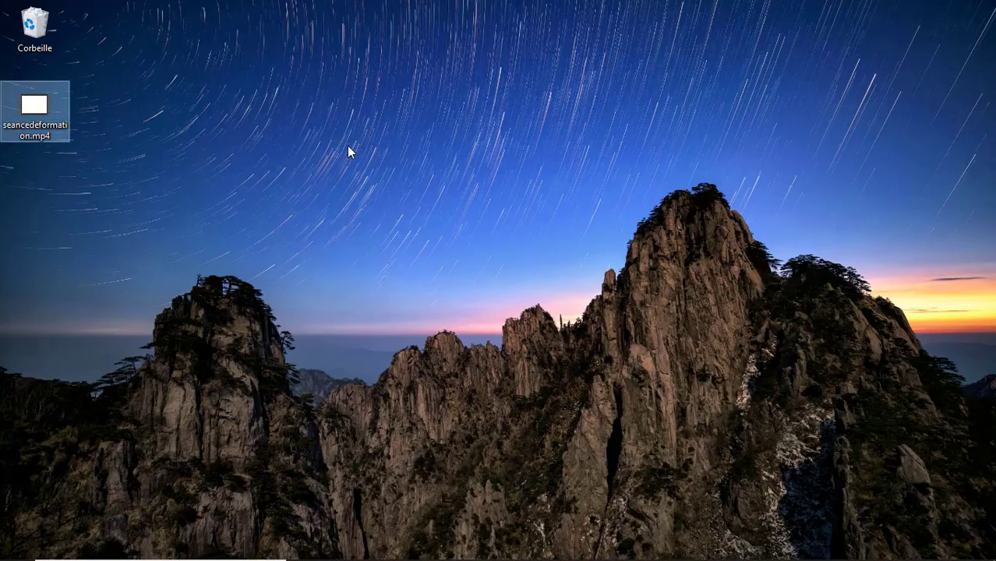
pyautogui.hotkey('alt', 'Tab')
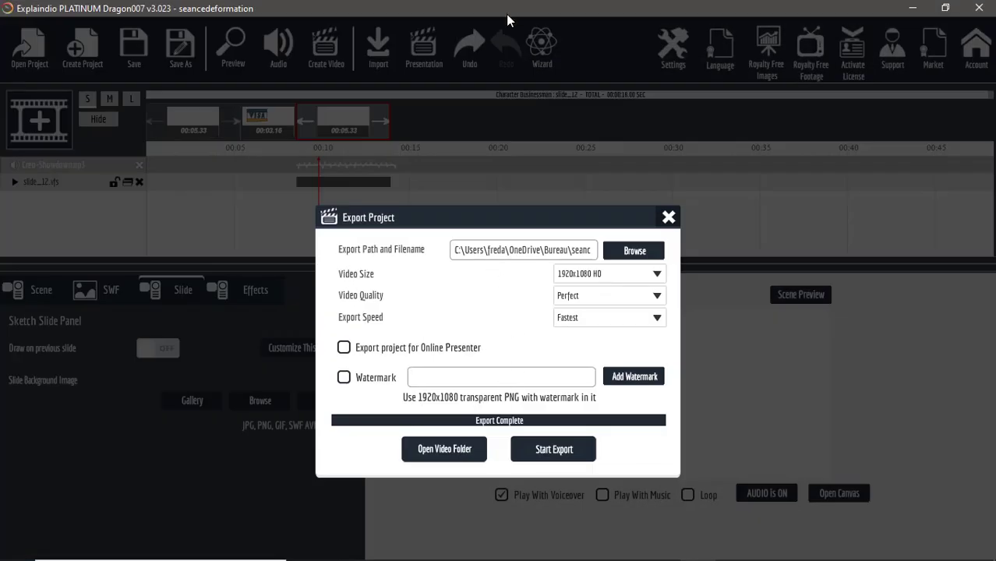
pyautogui.click(669, 218)
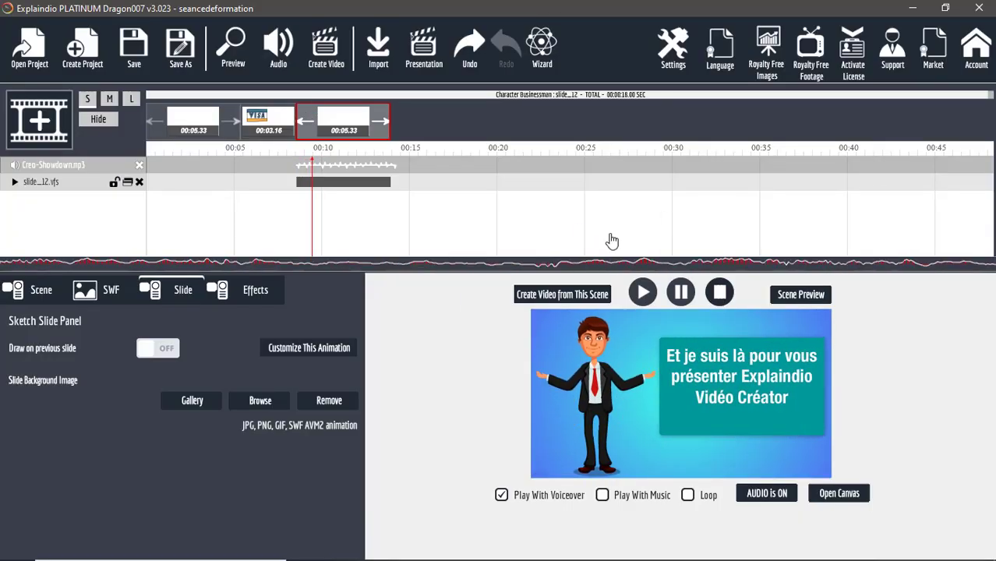
# - View the project's voice and music sound settings, then close them and stop the third scene's playback
pyautogui.click(275, 43)
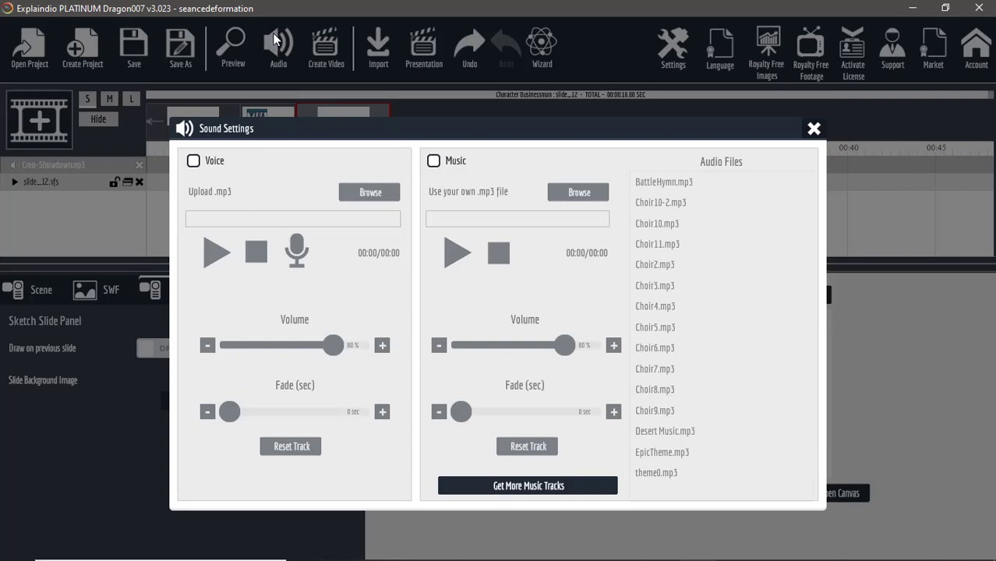
pyautogui.click(813, 128)
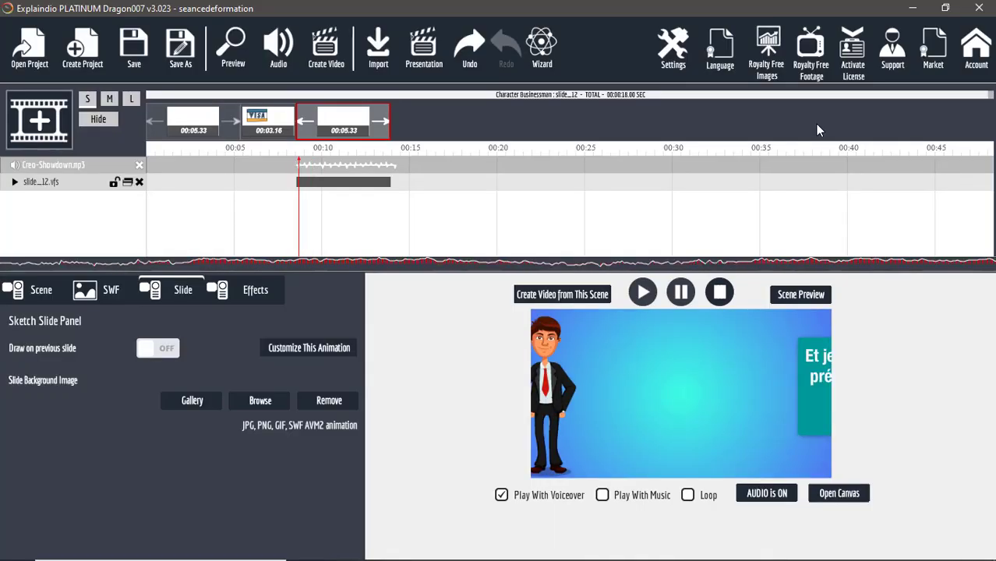
pyautogui.click(720, 292)
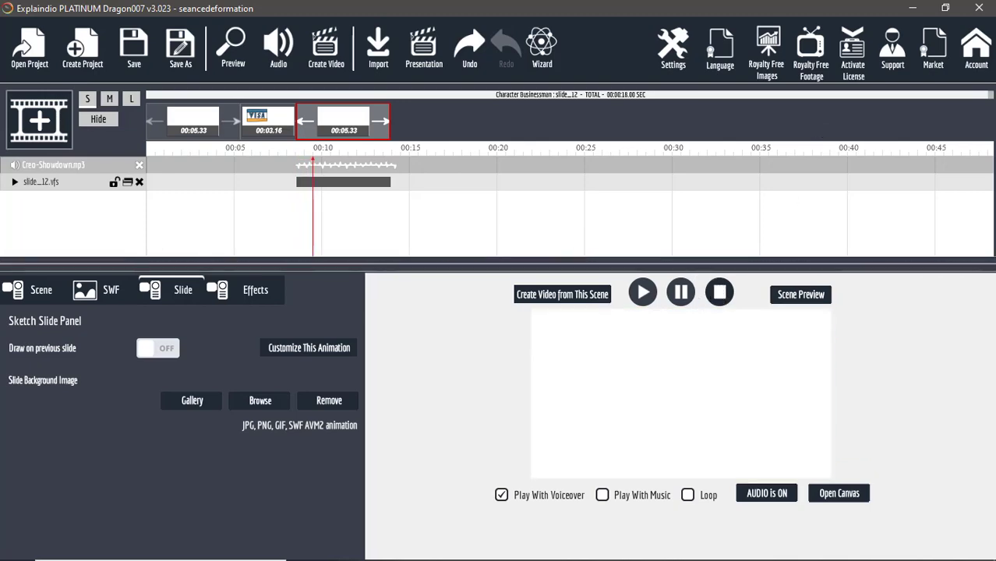
# - Close Explaindio and save the active project without the additional zip archive
pyautogui.click(980, 8)
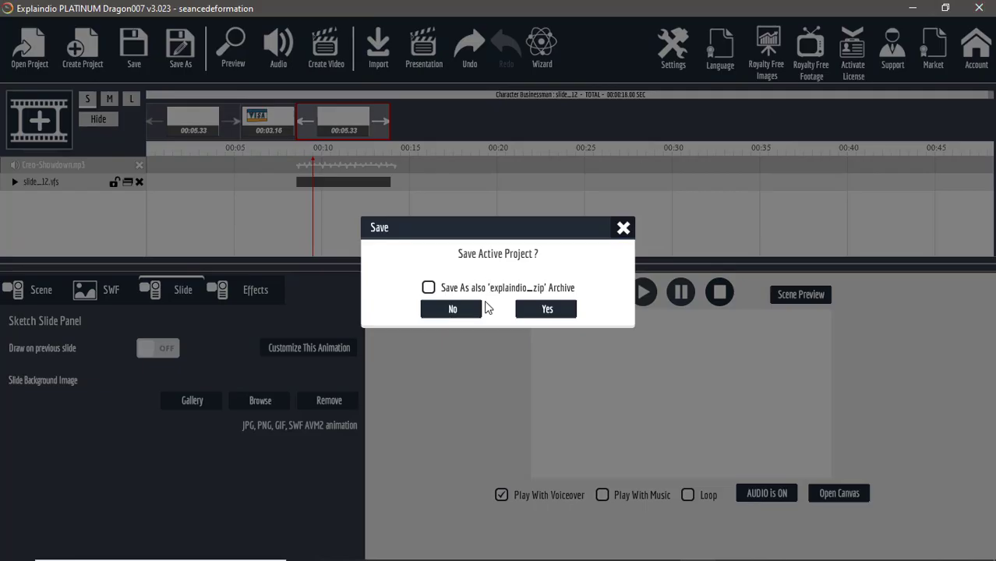
pyautogui.click(543, 309)
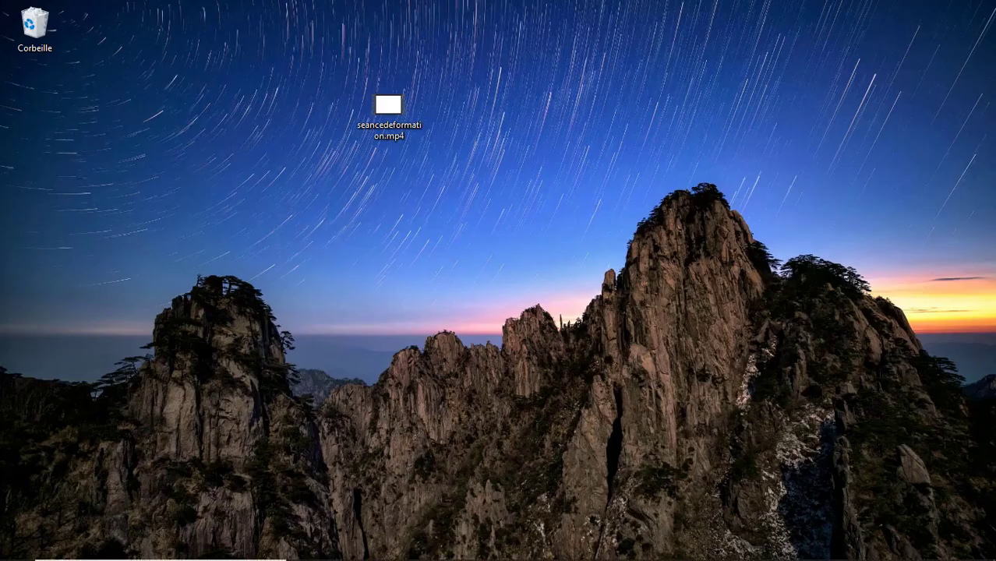
# - Move the exported seancedeformation.mp4 to the middle of the desktop and open it for playback
pyautogui.moveTo(393, 108); pyautogui.dragTo(537, 205)
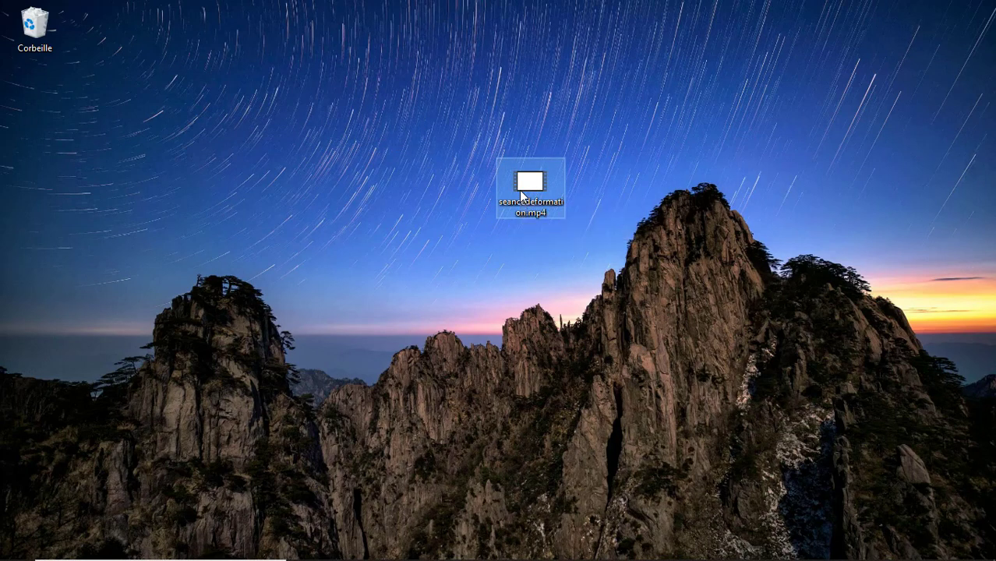
pyautogui.doubleClick(521, 193)
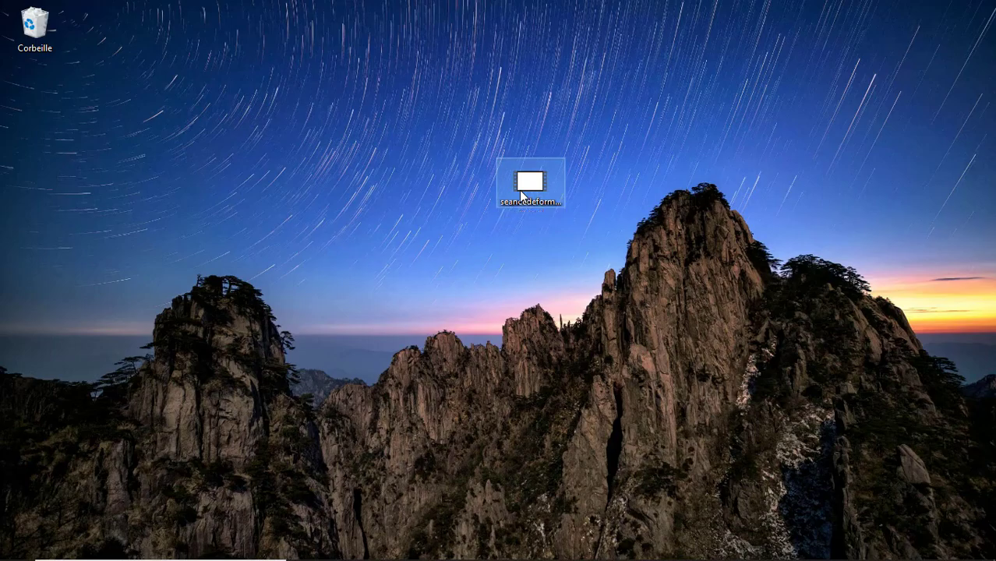